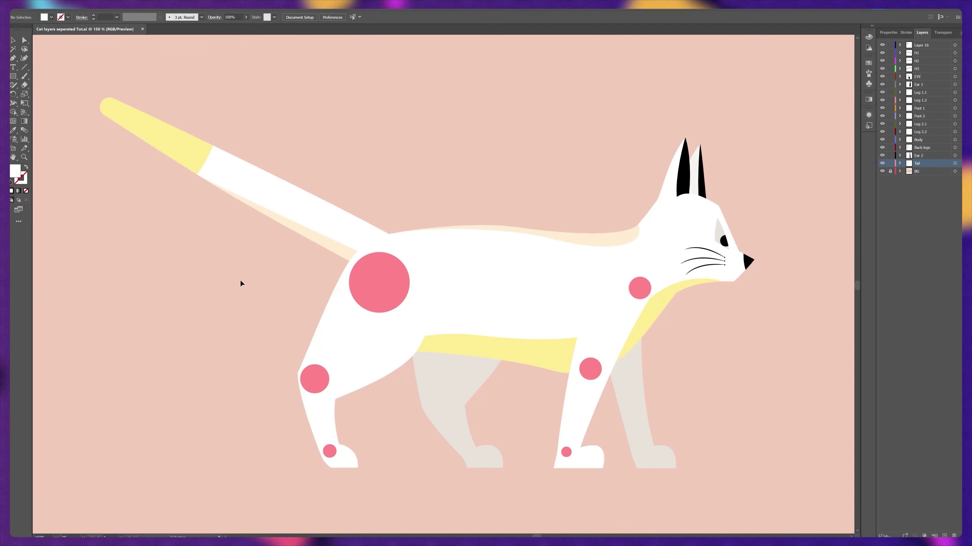
Step: Examine how the cat artwork is split into layers by selecting the ears, body, lower front leg, front foot and tail
{"action": "left_click", "coordinate": [670, 173]}
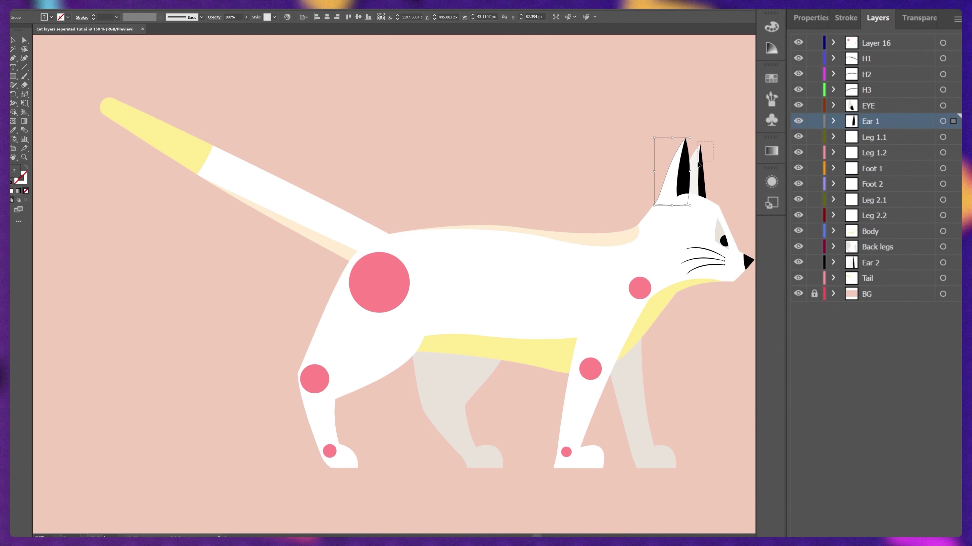
{"action": "left_click", "coordinate": [698, 164]}
{"action": "left_click", "coordinate": [636, 249]}
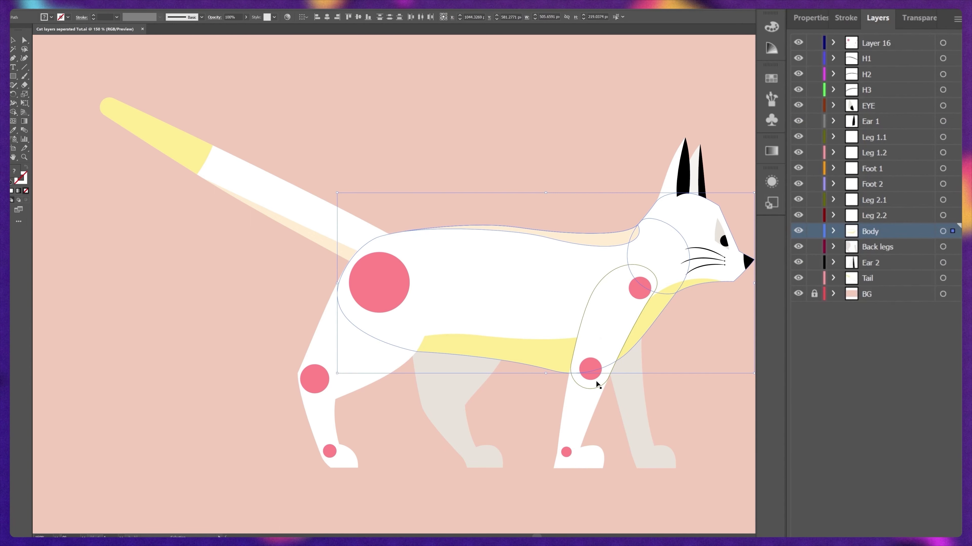
{"action": "left_click", "coordinate": [578, 387]}
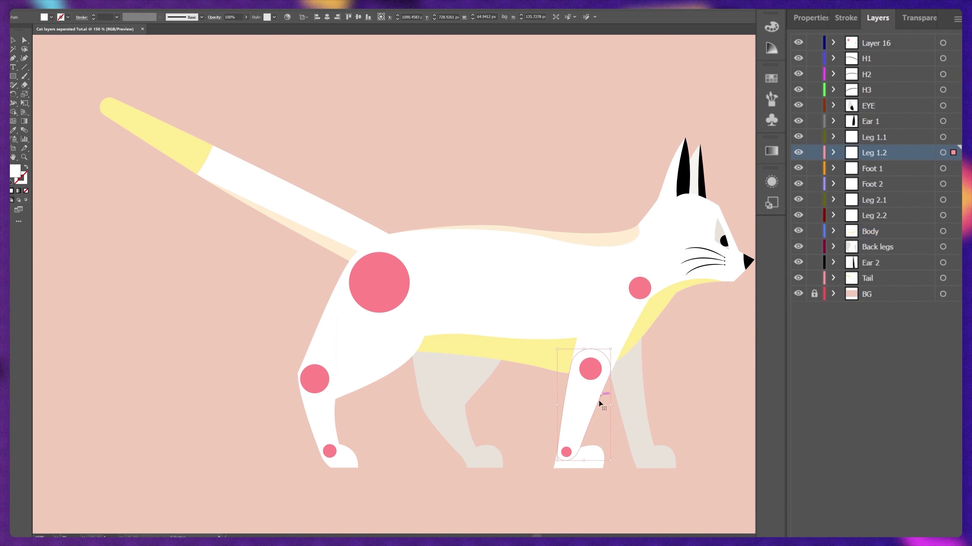
{"action": "left_click", "coordinate": [598, 458]}
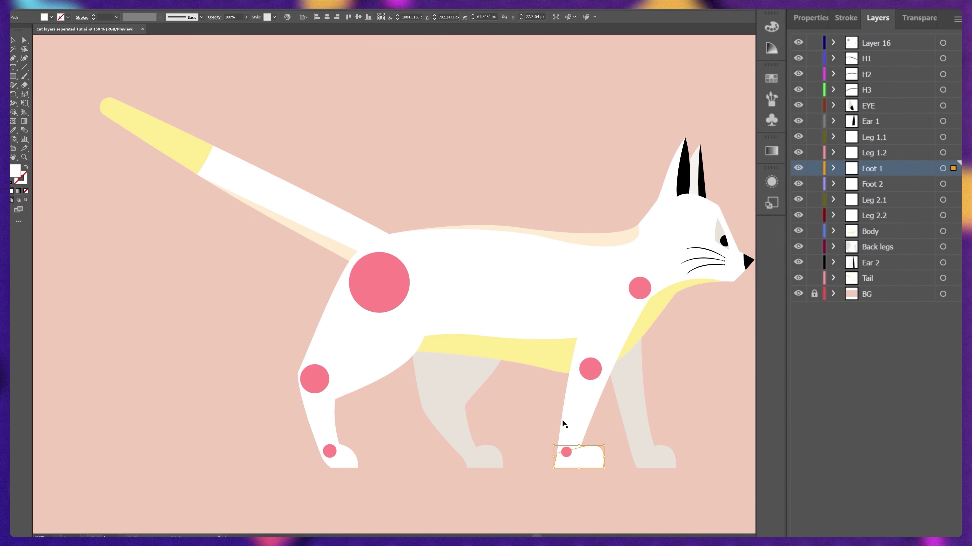
{"action": "left_click", "coordinate": [213, 156]}
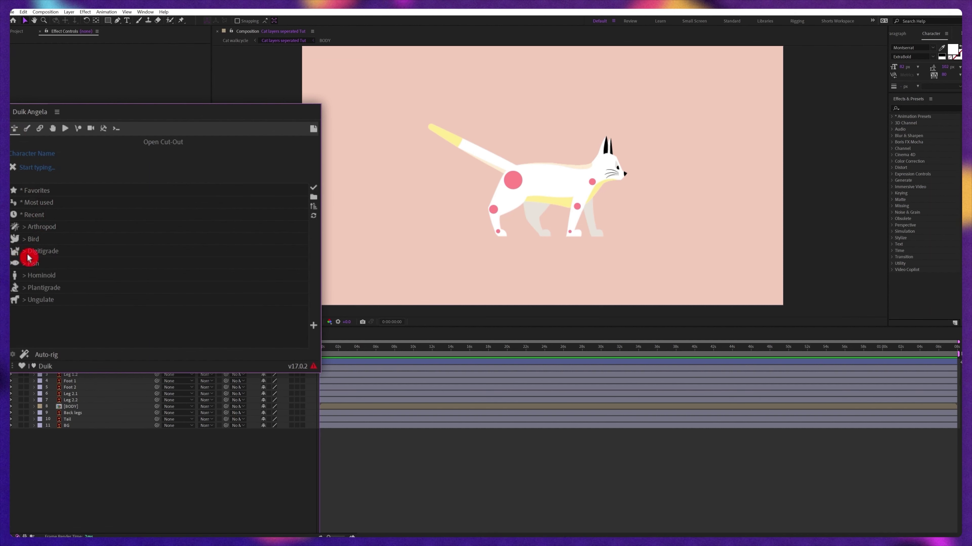
Step: Switch to After Effects, load Duik's predefined Digitigrade Cat armature and review its bone layers
{"action": "left_click", "coordinate": [43, 252]}
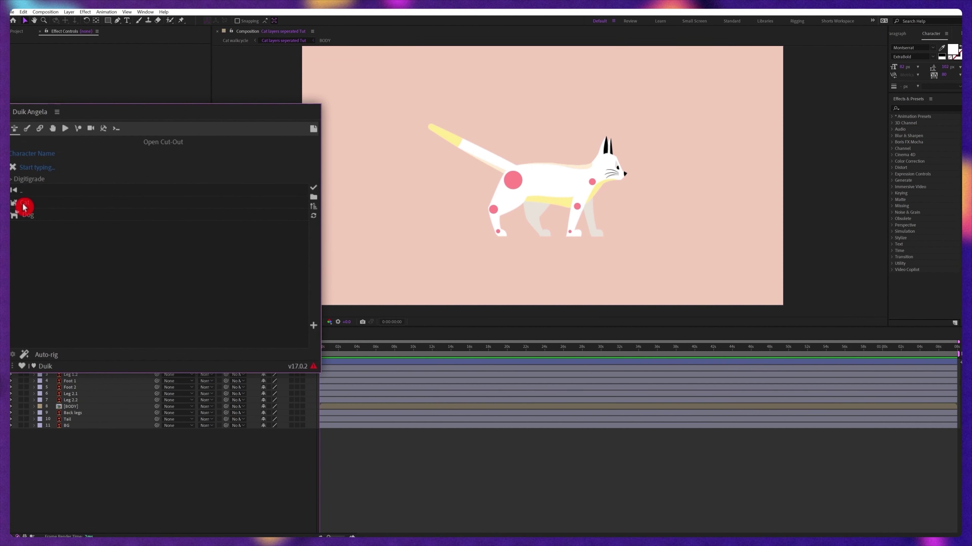
{"action": "left_click", "coordinate": [40, 207]}
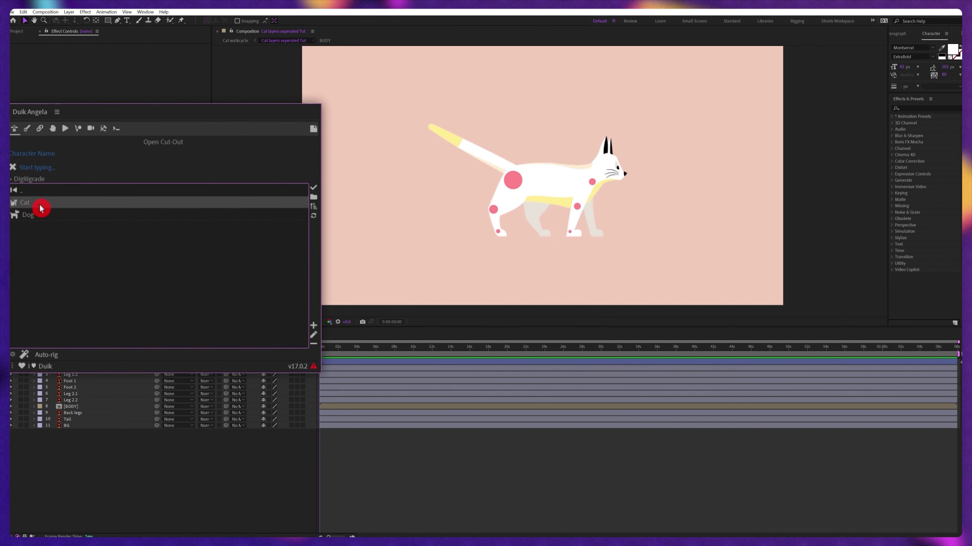
{"action": "left_click", "coordinate": [50, 201]}
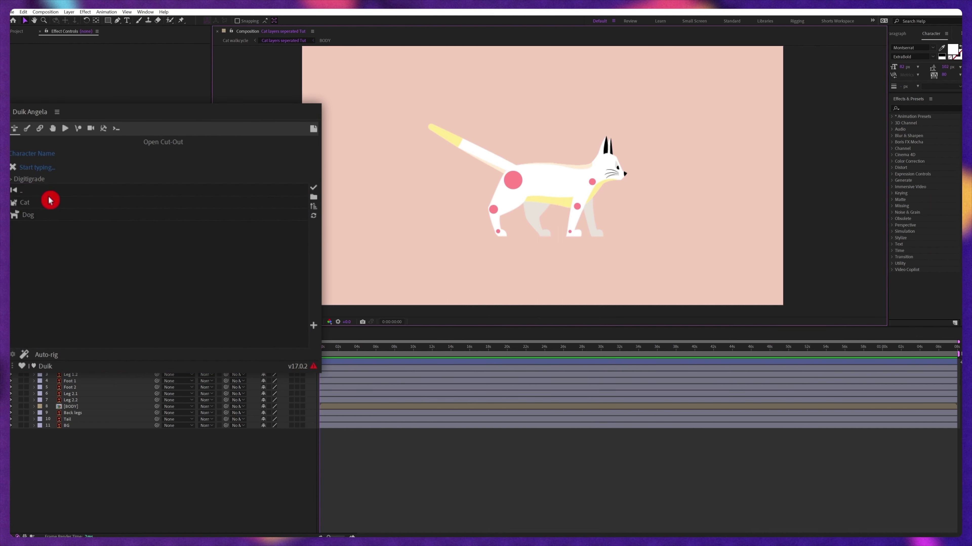
{"action": "double_click", "coordinate": [26, 204]}
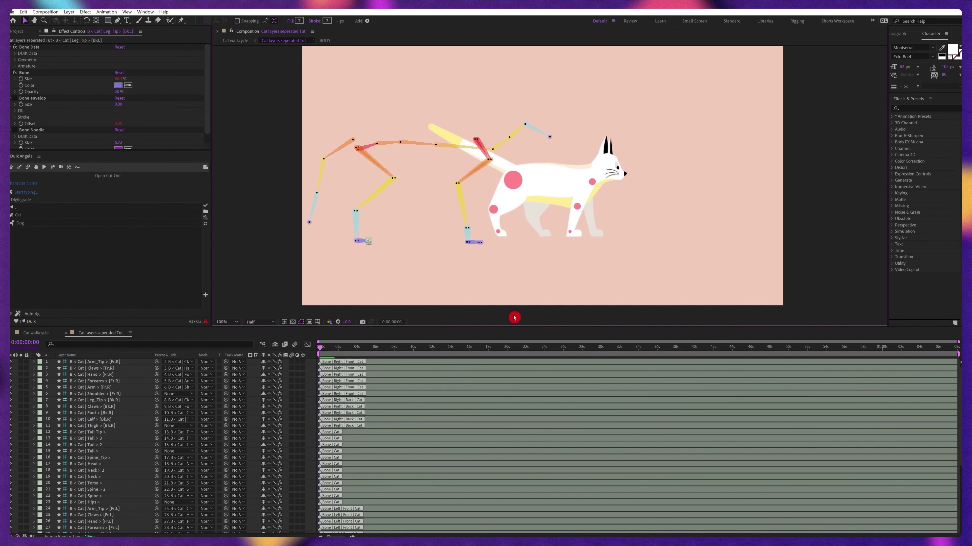
{"action": "scroll", "coordinate": [266, 153], "scroll_direction": "down", "scroll_amount": 4}
{"action": "scroll", "coordinate": [305, 215], "scroll_direction": "down", "scroll_amount": 2}
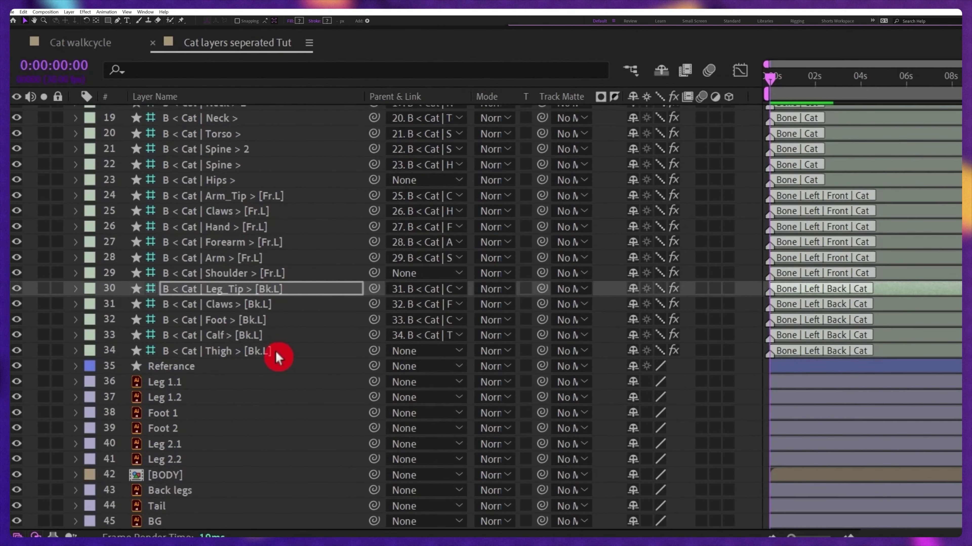
{"action": "scroll", "coordinate": [279, 344], "scroll_direction": "up", "scroll_amount": 6}
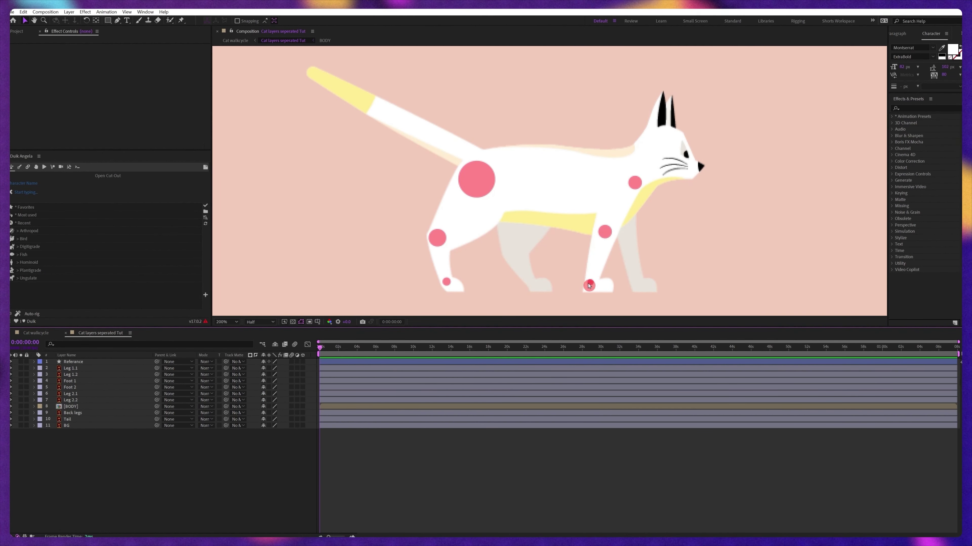
Step: Solo the Leg 1.1, Leg 1.2, Foot 1 and Referance layers to isolate the front leg with its joint markers
{"action": "left_click", "coordinate": [80, 369]}
{"action": "left_click", "coordinate": [78, 375], "text": "ctrl"}
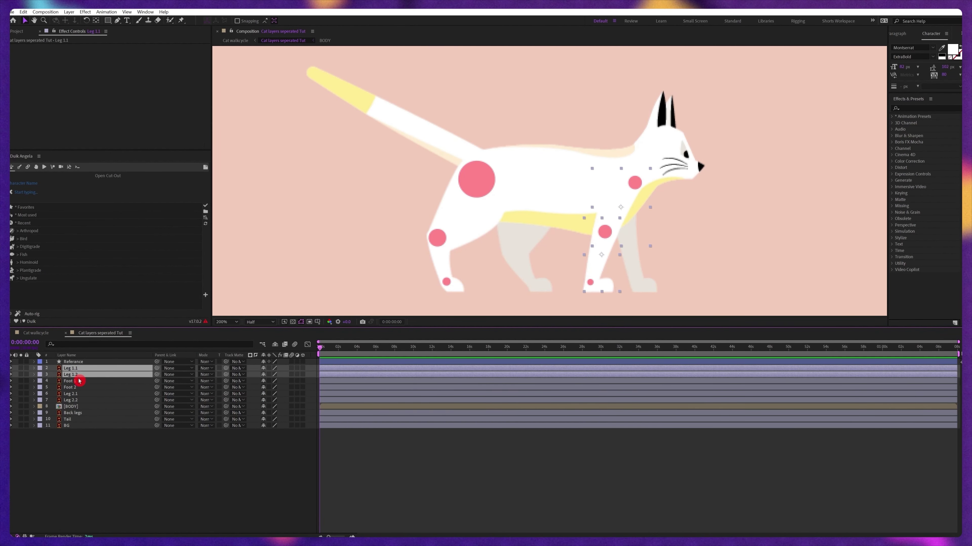
{"action": "left_click", "coordinate": [78, 381], "text": "ctrl"}
{"action": "left_click_drag", "start_coordinate": [21, 384], "coordinate": [22, 363]}
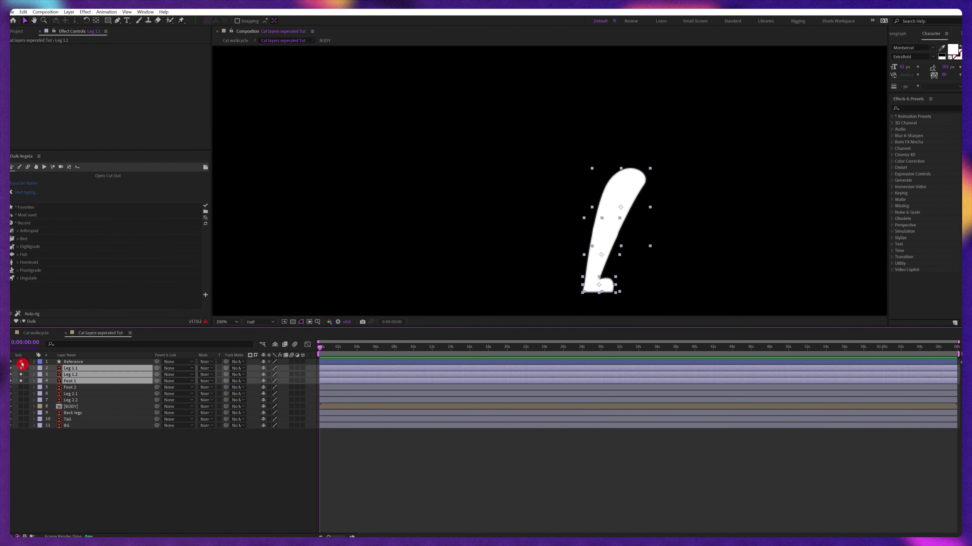
{"action": "left_click", "coordinate": [200, 471]}
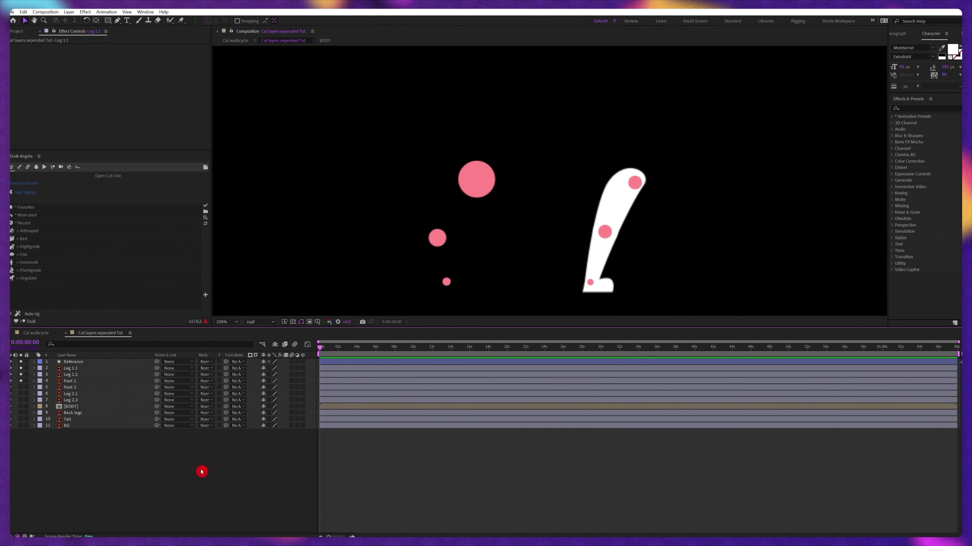
Step: Add a Duik Hominoid leg armature to the composition
{"action": "left_click", "coordinate": [21, 168]}
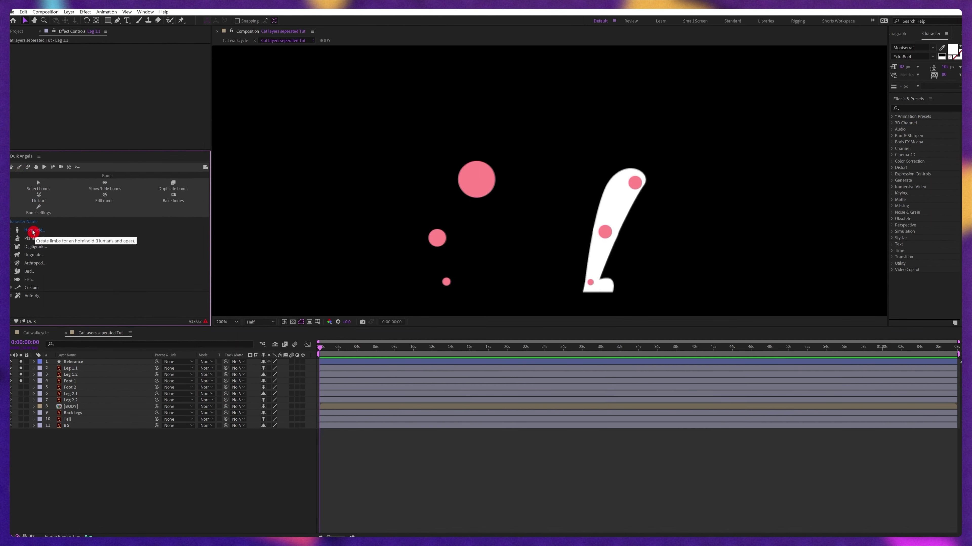
{"action": "left_click", "coordinate": [31, 233]}
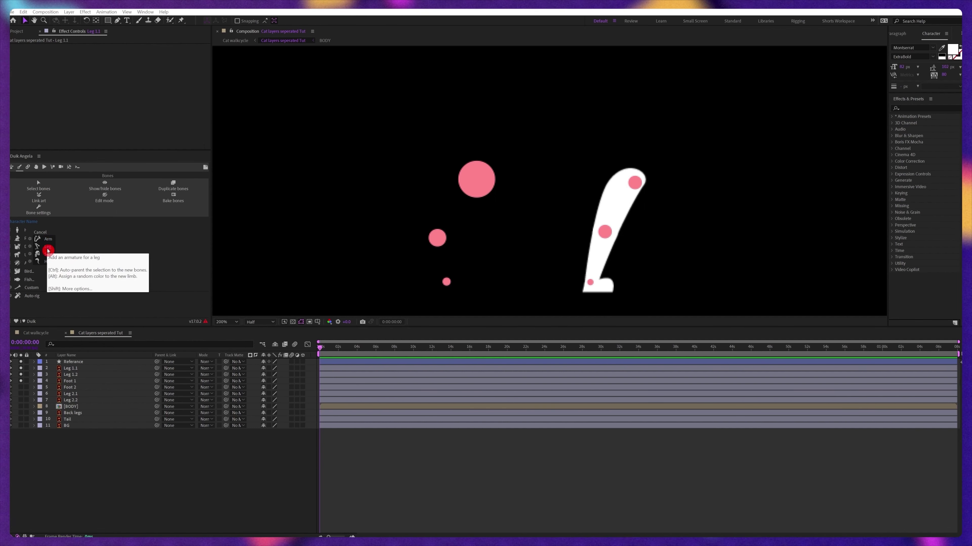
{"action": "left_click", "coordinate": [48, 246]}
{"action": "left_click", "coordinate": [560, 192]}
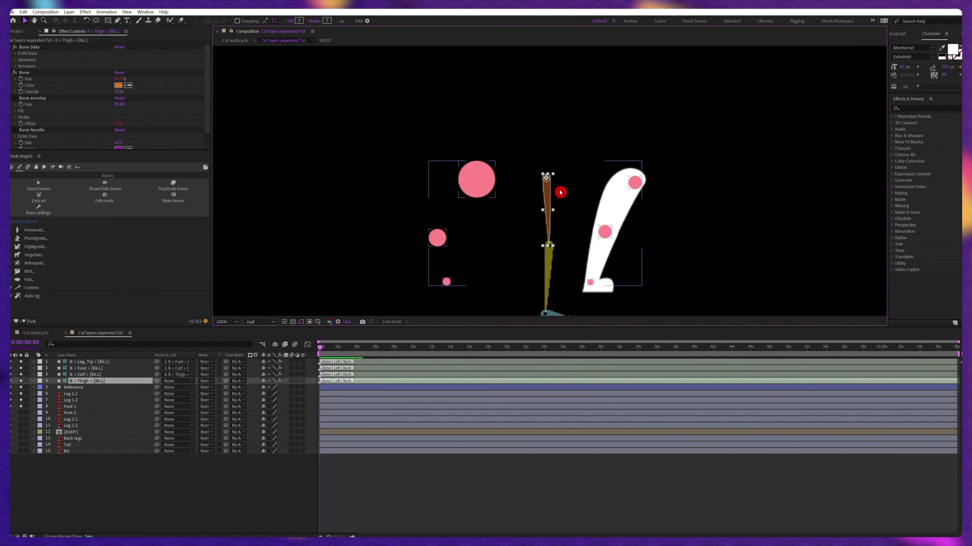
Step: Move the thigh bone so its joint sits centred on the front leg's shoulder marker
{"action": "left_click_drag", "start_coordinate": [548, 185], "coordinate": [573, 191]}
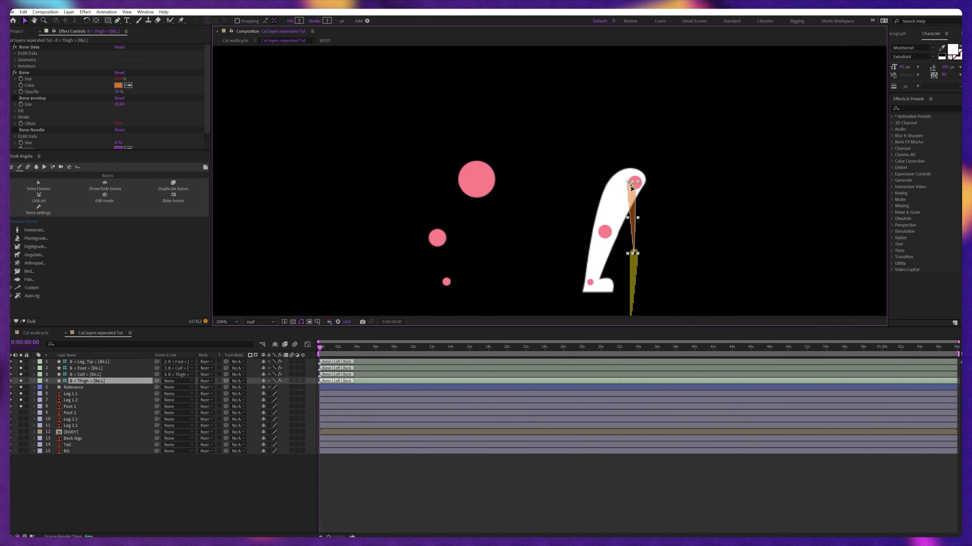
{"action": "scroll", "coordinate": [661, 200], "scroll_direction": "down", "scroll_amount": 1}
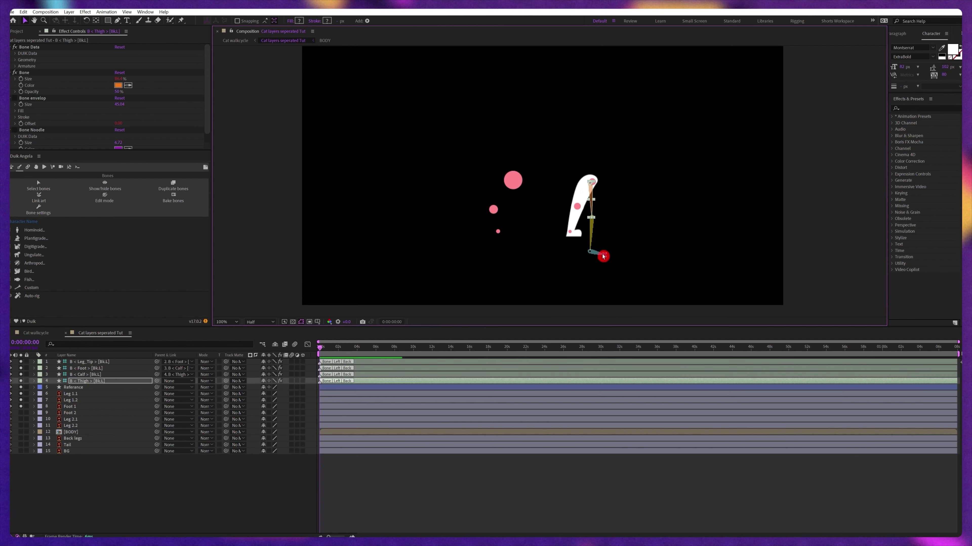
{"action": "scroll", "coordinate": [574, 191], "scroll_direction": "up", "scroll_amount": 4}
{"action": "scroll", "coordinate": [603, 177], "scroll_direction": "down", "scroll_amount": 2}
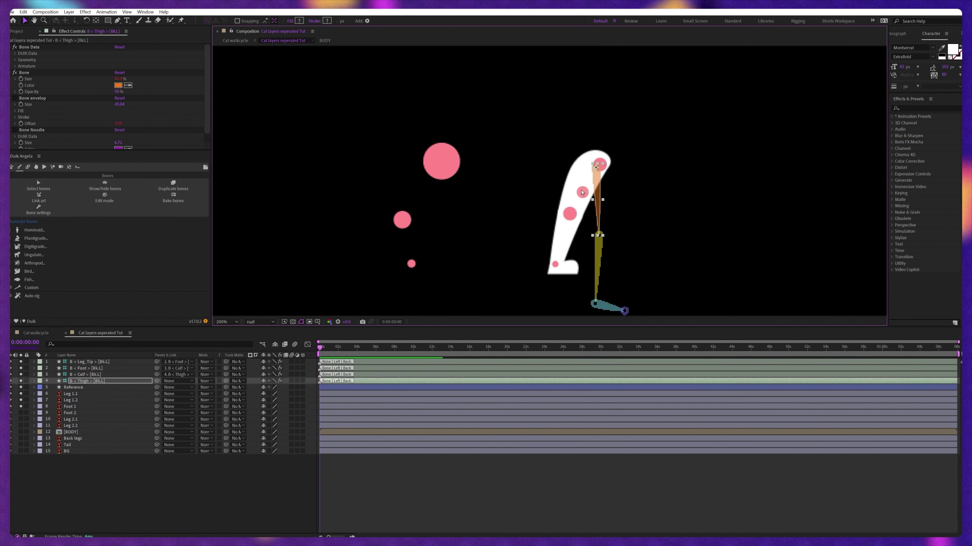
{"action": "left_click", "coordinate": [600, 283]}
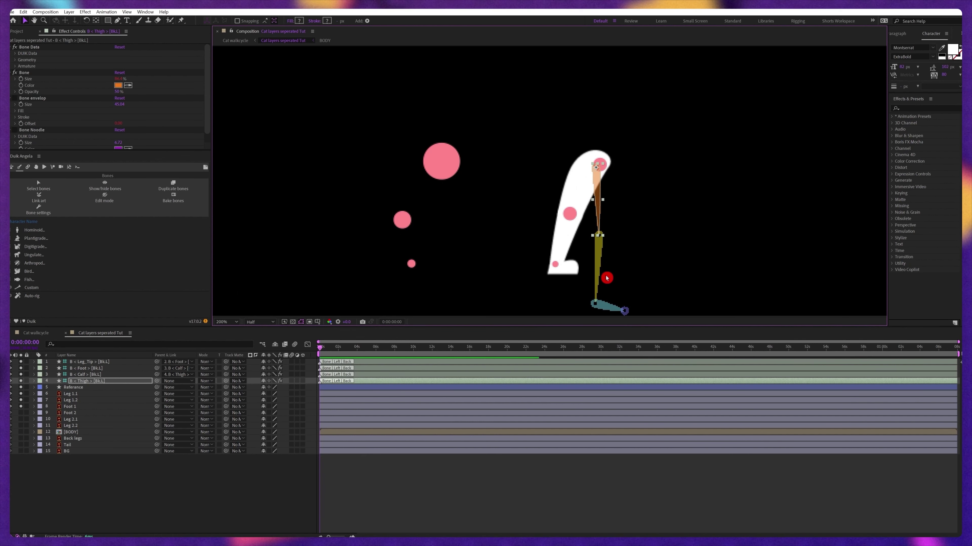
{"action": "scroll", "coordinate": [606, 279], "scroll_direction": "up", "scroll_amount": 1}
{"action": "left_click_drag", "start_coordinate": [644, 158], "coordinate": [651, 152]}
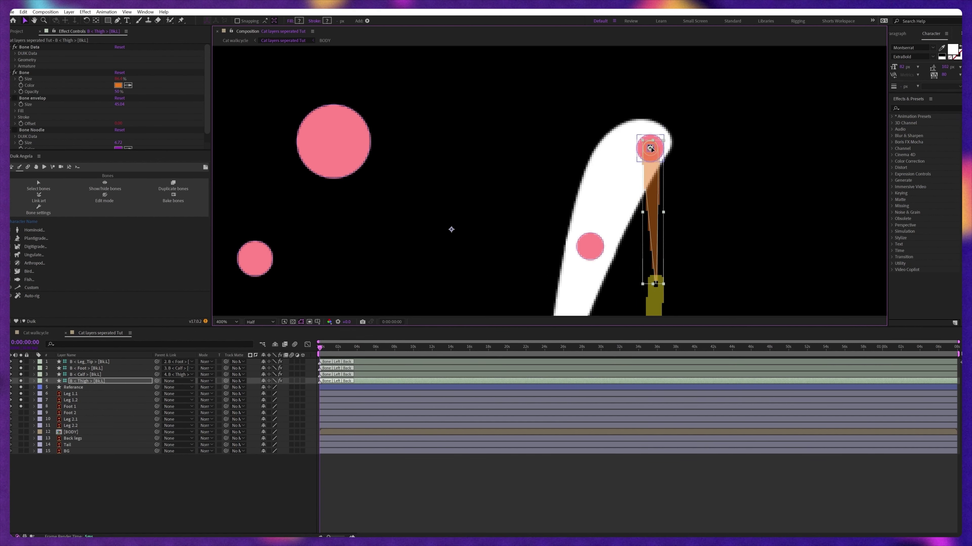
Step: Align the calf and foot bones with the front leg's middle and ankle markers, and place the leg tip bone at the toe
{"action": "left_click_drag", "start_coordinate": [655, 287], "coordinate": [591, 249]}
{"action": "key", "text": "ctrl+z"}
{"action": "scroll", "coordinate": [572, 243], "scroll_direction": "down", "scroll_amount": 1}
{"action": "scroll", "coordinate": [573, 242], "scroll_direction": "up", "scroll_amount": 3}
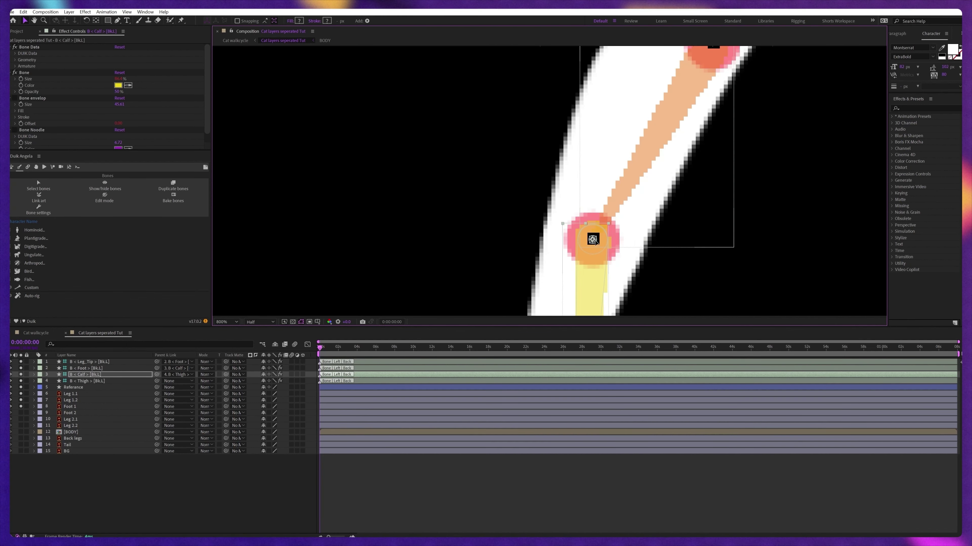
{"action": "scroll", "coordinate": [580, 272], "scroll_direction": "down", "scroll_amount": 1}
{"action": "left_click_drag", "start_coordinate": [580, 272], "coordinate": [558, 234]}
{"action": "scroll", "coordinate": [558, 235], "scroll_direction": "up", "scroll_amount": 2}
{"action": "left_click_drag", "start_coordinate": [801, 267], "coordinate": [781, 260]}
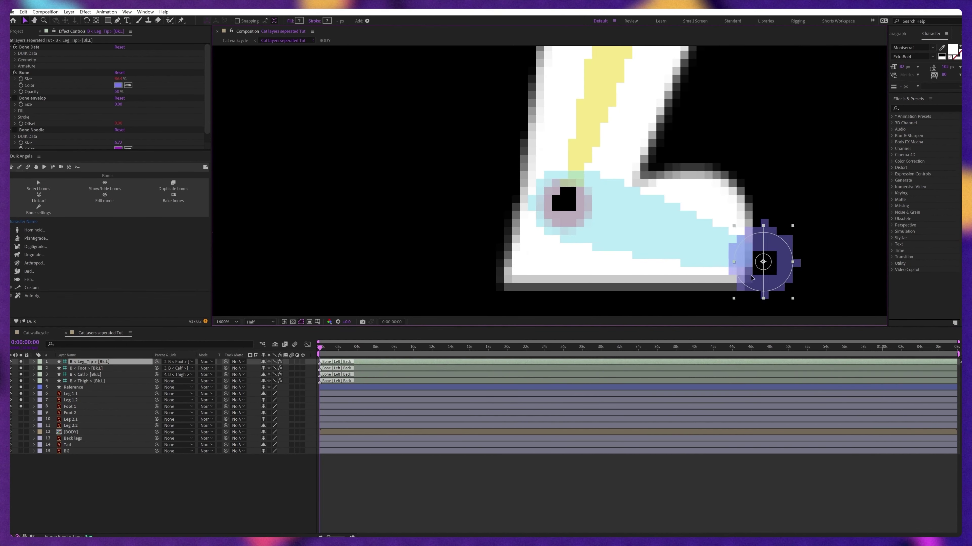
{"action": "scroll", "coordinate": [742, 284], "scroll_direction": "down", "scroll_amount": 3}
Step: Parent Leg 1.1 to the thigh bone, Leg 1.2 to the calf bone and Foot 1 to the foot bone
{"action": "left_click", "coordinate": [96, 393]}
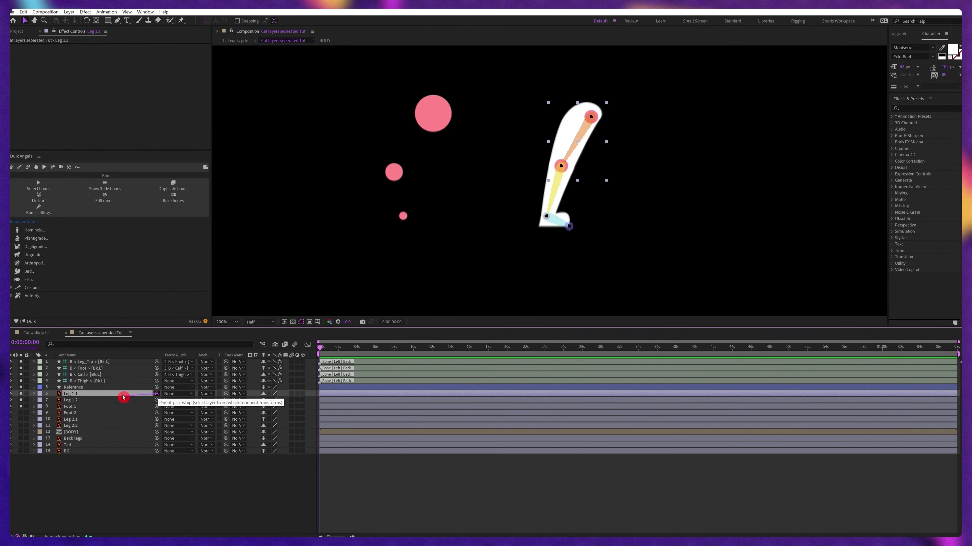
{"action": "left_click_drag", "start_coordinate": [123, 398], "coordinate": [103, 383]}
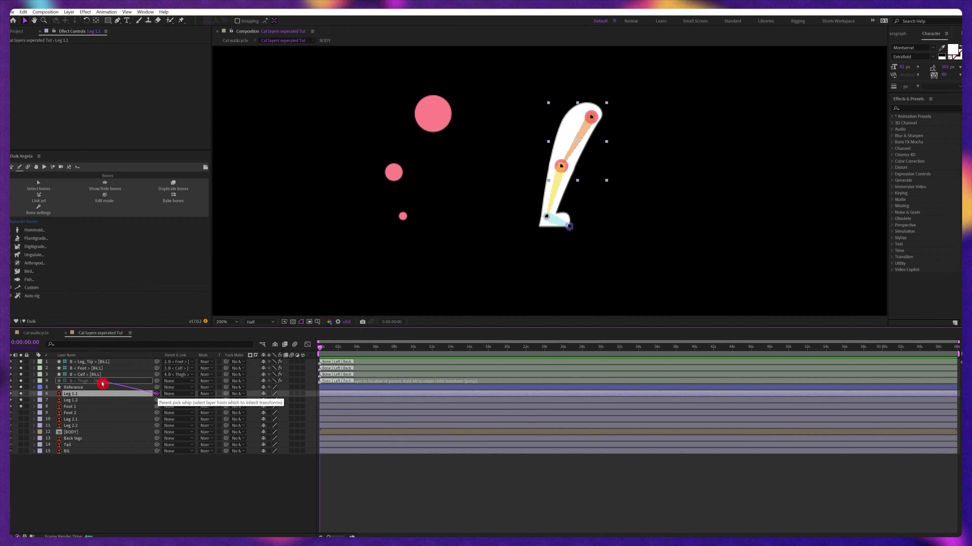
{"action": "left_click", "coordinate": [86, 403]}
{"action": "left_click_drag", "start_coordinate": [156, 400], "coordinate": [98, 377]}
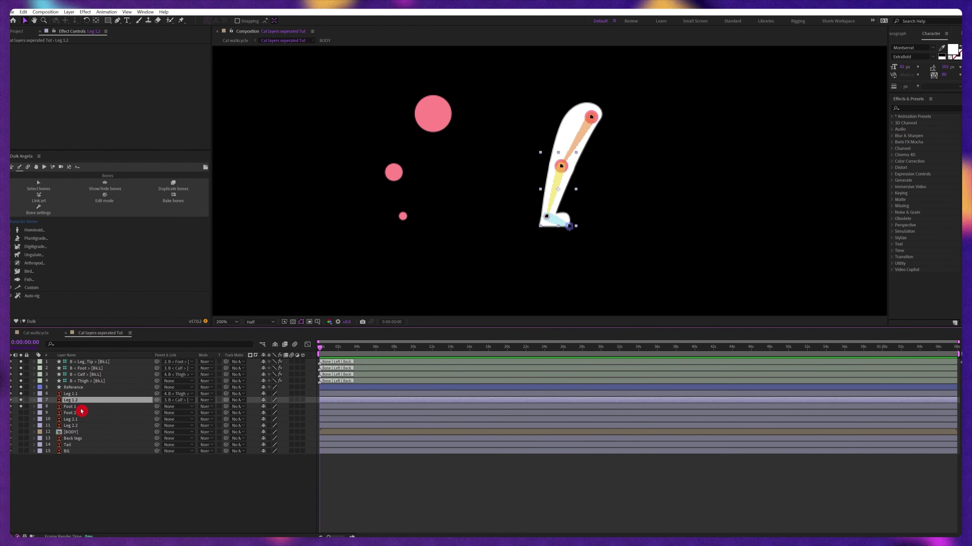
{"action": "left_click", "coordinate": [92, 407]}
{"action": "left_click_drag", "start_coordinate": [156, 406], "coordinate": [99, 368]}
Step: Auto-rig the front leg's thigh, calf, foot and leg tip bones together
{"action": "left_click", "coordinate": [98, 381]}
{"action": "left_click", "coordinate": [101, 363], "text": "shift"}
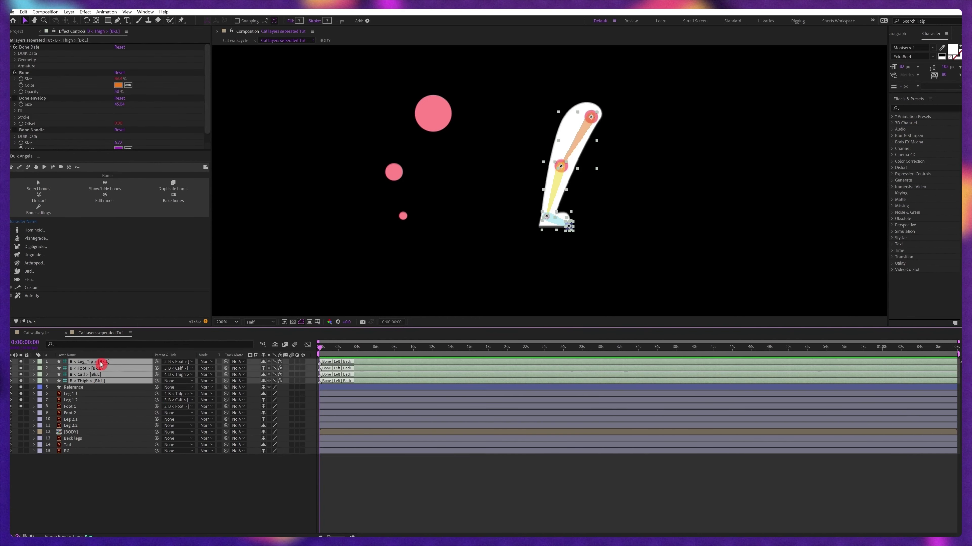
{"action": "left_click", "coordinate": [32, 297]}
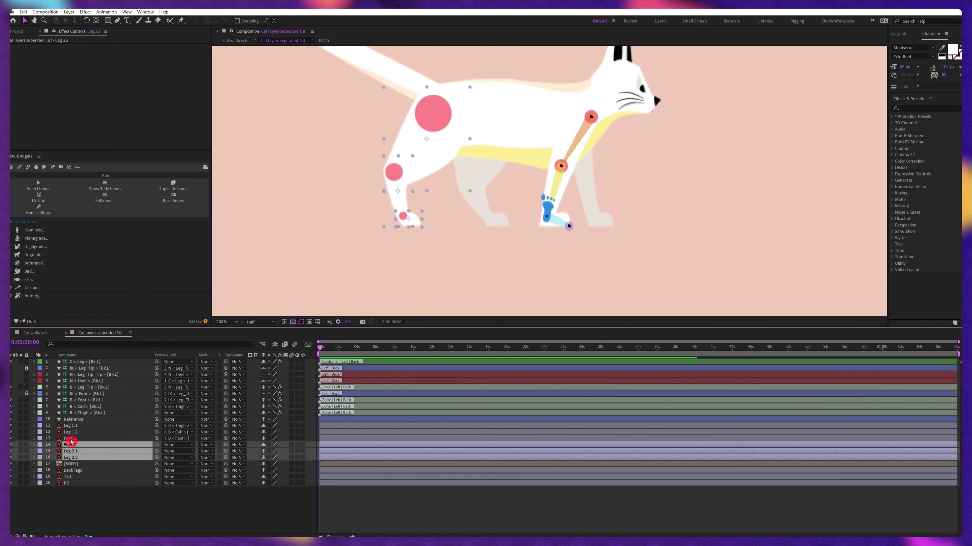
Step: Test the rigged white hind leg by moving its foot controller
{"action": "left_click", "coordinate": [106, 421]}
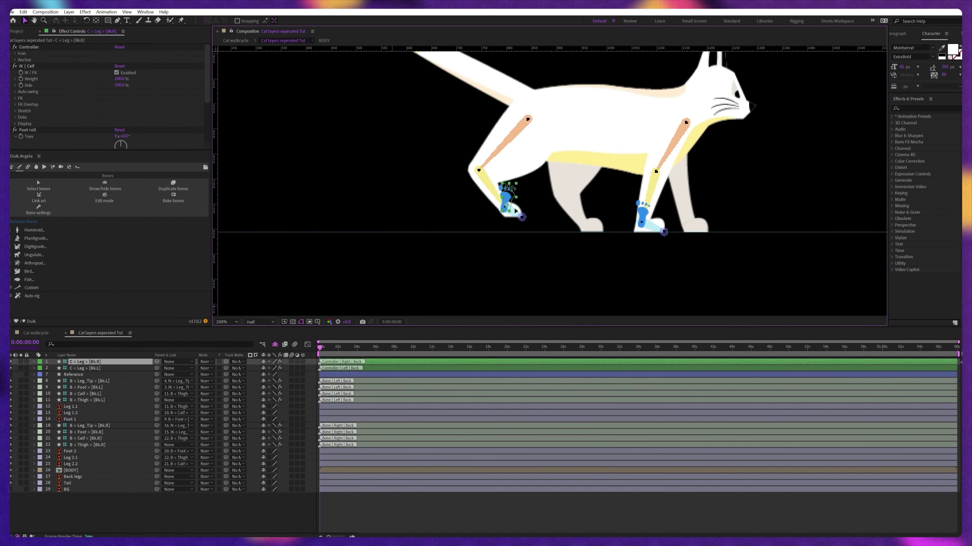
{"action": "mouse_move", "coordinate": [514, 210]}
{"action": "left_mouse_down"}
{"action": "mouse_move", "coordinate": [504, 211]}
{"action": "mouse_move", "coordinate": [509, 198]}
{"action": "left_mouse_up"}
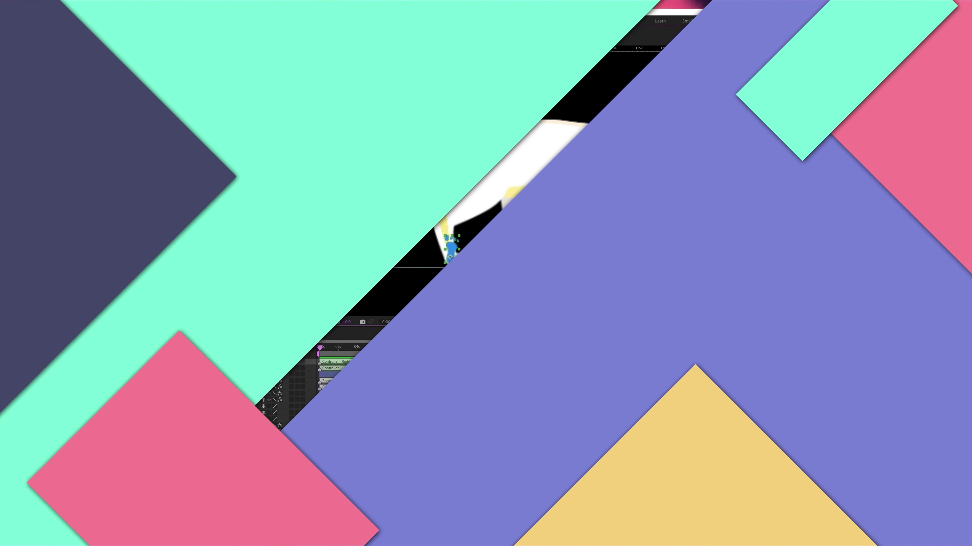
Step: Place puppet pins on the BODY layer at the hip joint, mid-torso, shoulder joint and the base of the head
{"action": "left_click", "coordinate": [78, 473]}
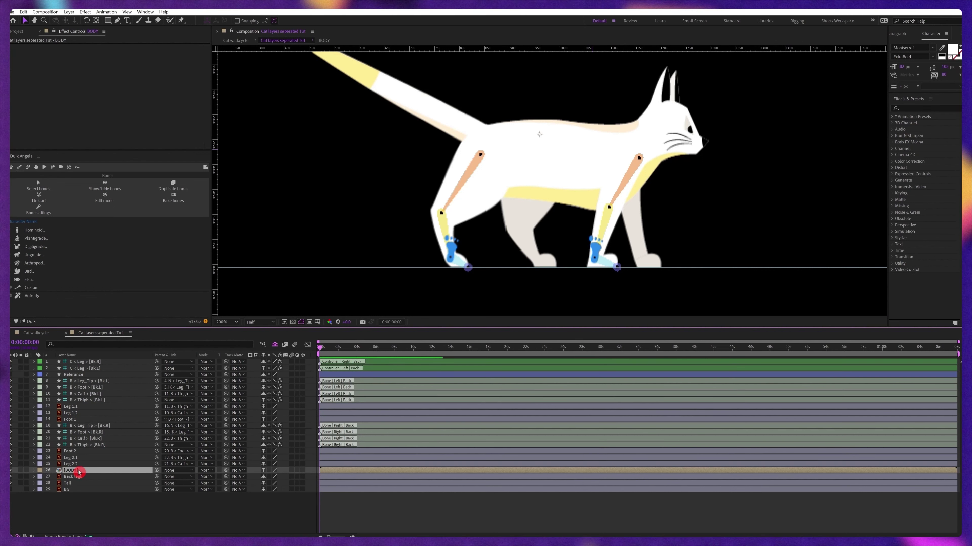
{"action": "key", "text": "ctrl+p"}
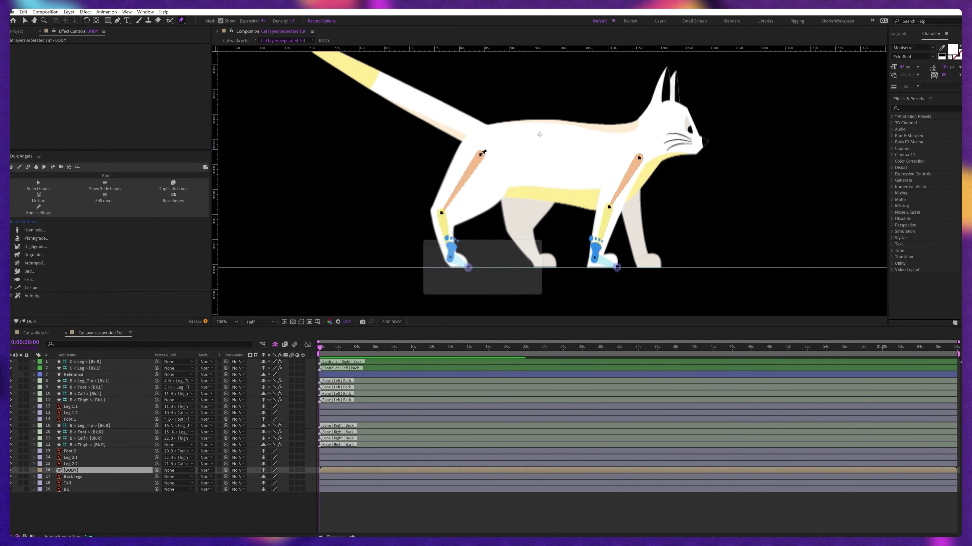
{"action": "left_click", "coordinate": [482, 154]}
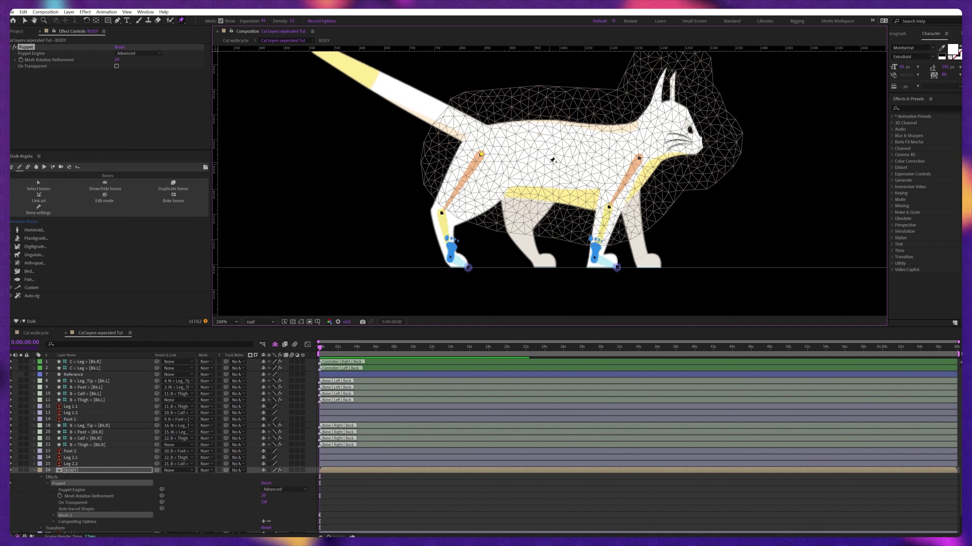
{"action": "left_click", "coordinate": [549, 163]}
{"action": "left_click", "coordinate": [639, 158]}
{"action": "left_click", "coordinate": [661, 140]}
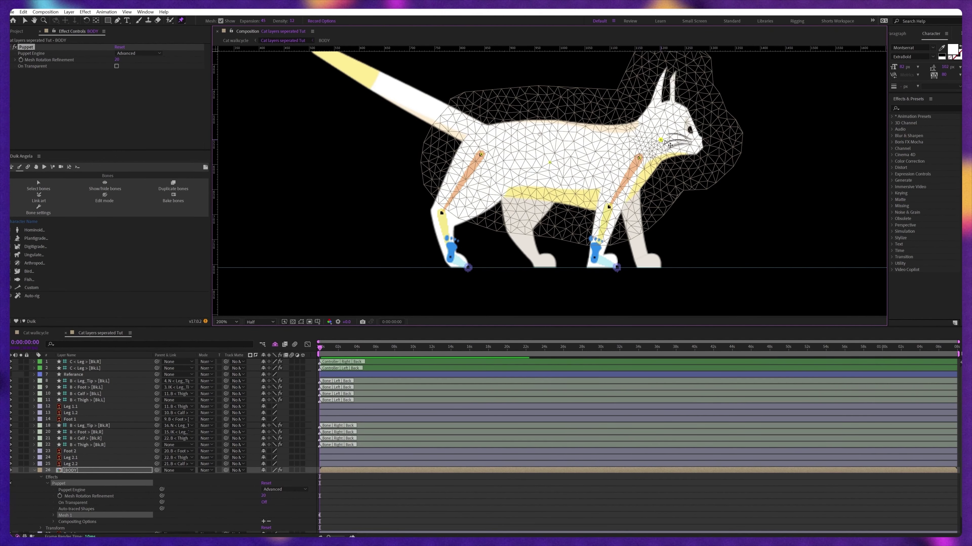
Step: Place a puppet pin on the forehead and create Duik pin layers from the BODY layer's Puppet effect
{"action": "left_click", "coordinate": [689, 113]}
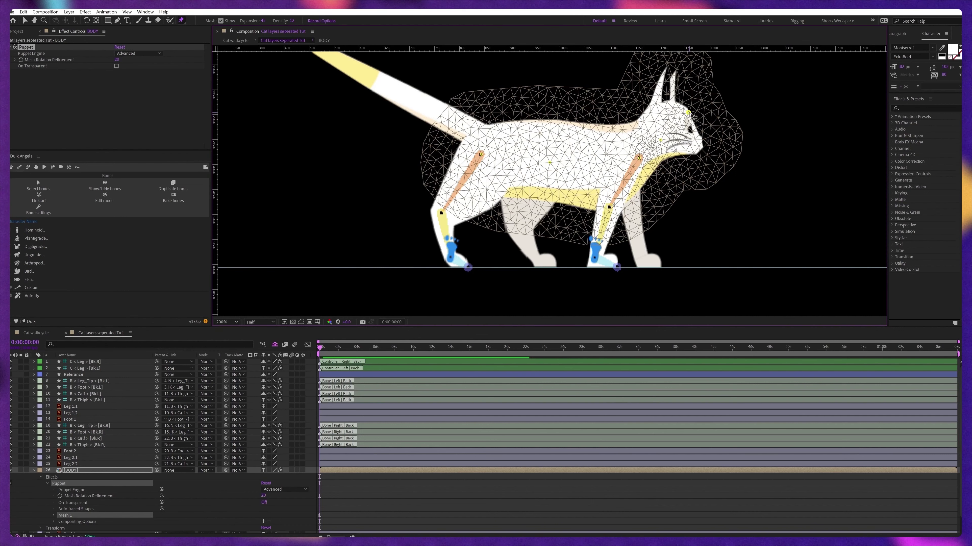
{"action": "left_click", "coordinate": [61, 484]}
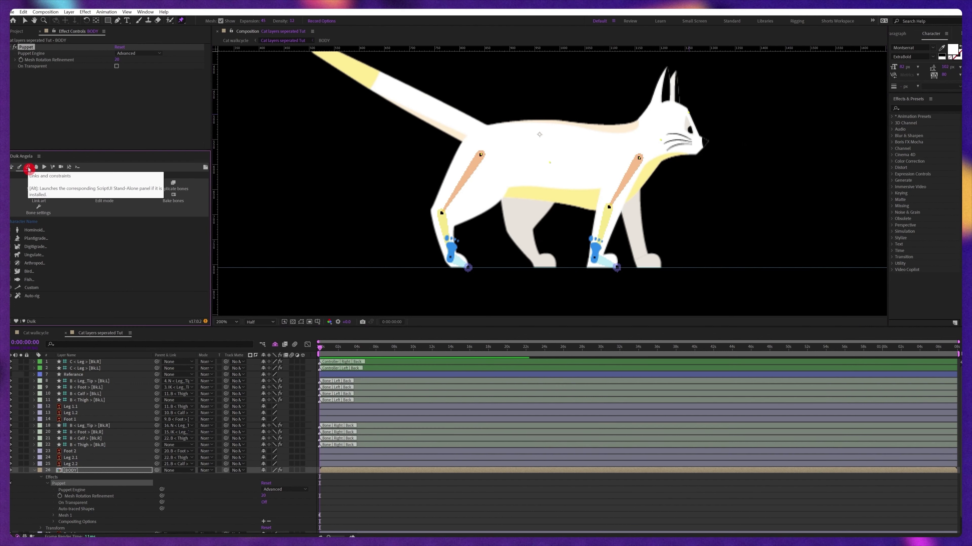
{"action": "left_click", "coordinate": [28, 168]}
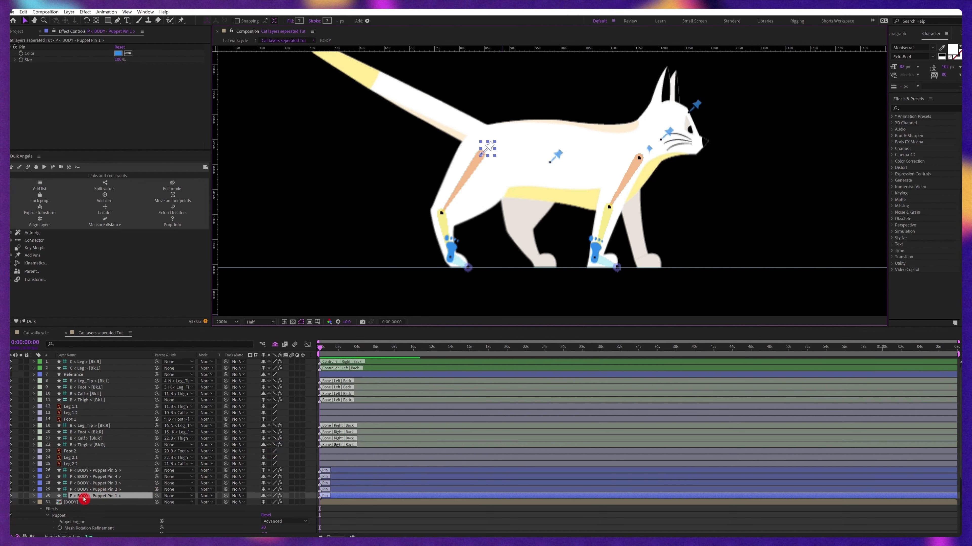
Step: Rename the BODY Puppet Pin 1, 2 and 3 layers as Hip, Spine and NEck
{"action": "left_click", "coordinate": [94, 496]}
{"action": "key", "text": "Return"}
{"action": "type", "text": "Hip"}
{"action": "key", "text": "Return"}
{"action": "key", "text": "ctrl+Up"}
{"action": "key", "text": "Return"}
{"action": "type", "text": "Spine"}
{"action": "key", "text": "Return"}
{"action": "key", "text": "ctrl+Up"}
{"action": "key", "text": "Return"}
{"action": "type", "text": "NEck"}
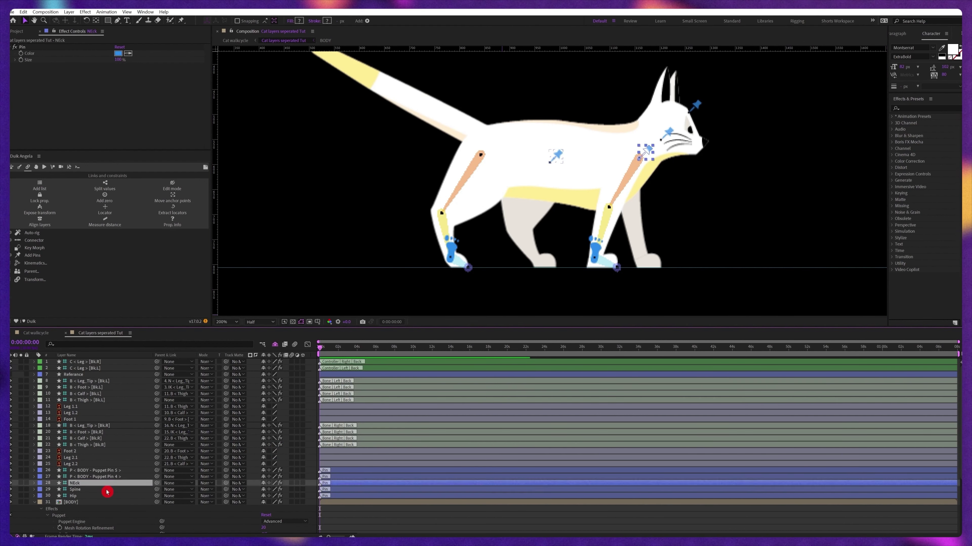
{"action": "key", "text": "Return"}
Step: Rename the BODY Puppet Pin 4 and 5 layers as Head and Head tip
{"action": "key", "text": "ctrl+Up"}
{"action": "key", "text": "Return"}
{"action": "type", "text": "Head"}
{"action": "key", "text": "shift+Tab"}
{"action": "type", "text": "Head tip"}
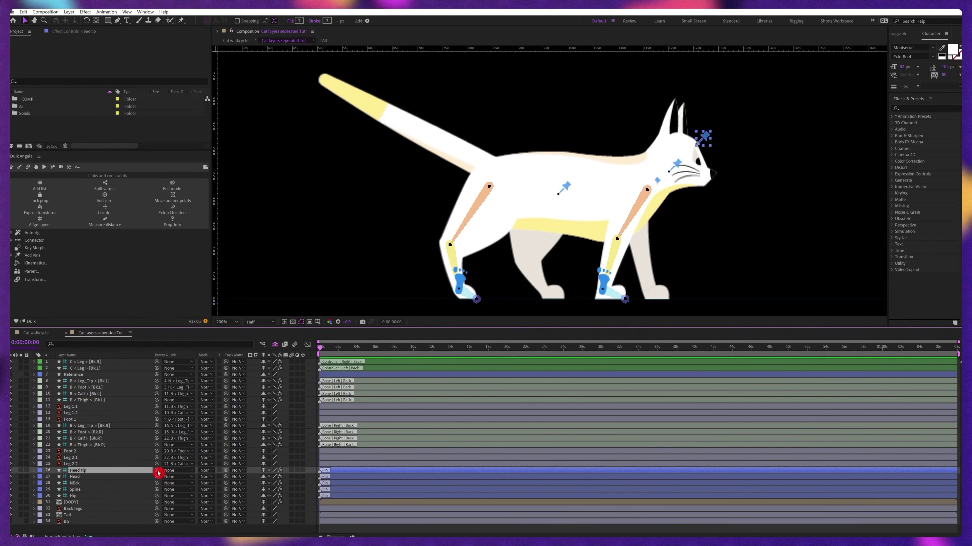
Step: Parent Head tip to Head, Head to NEck, and both NEck and Hip to Spine
{"action": "left_click_drag", "start_coordinate": [139, 478], "coordinate": [140, 478]}
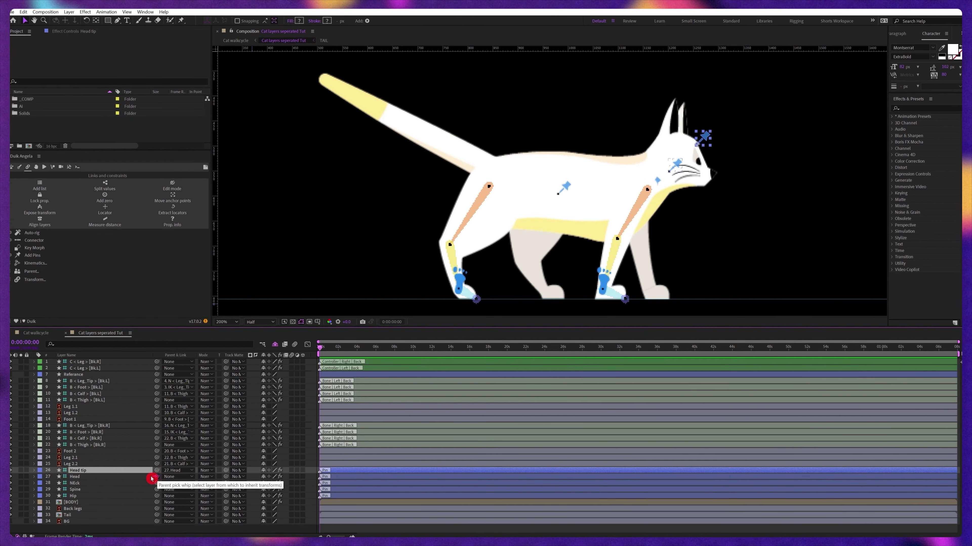
{"action": "left_click", "coordinate": [95, 483]}
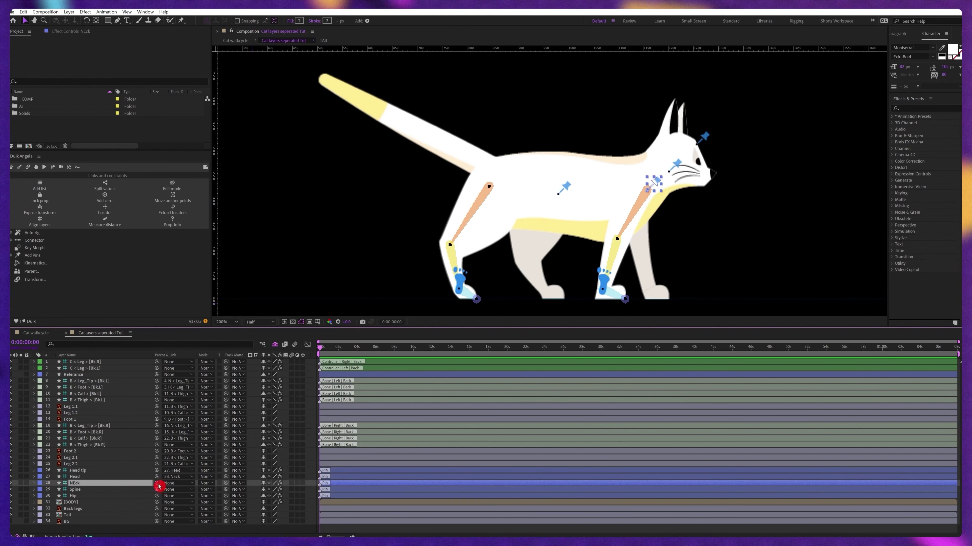
{"action": "left_click_drag", "start_coordinate": [101, 491], "coordinate": [102, 494]}
{"action": "left_click", "coordinate": [77, 497]}
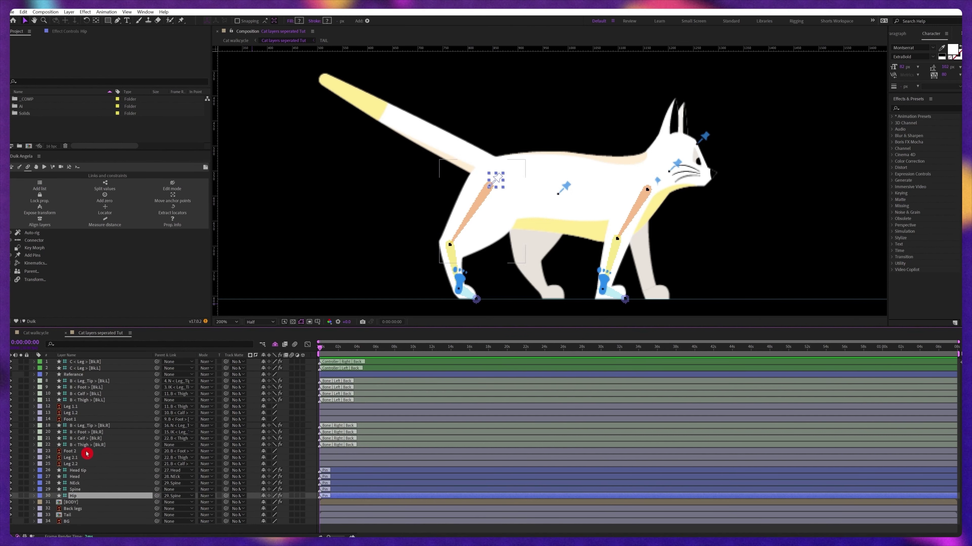
Step: Parent the front leg's thigh bone to NEck and the hind leg's thigh bone to Hip
{"action": "left_click", "coordinate": [101, 400]}
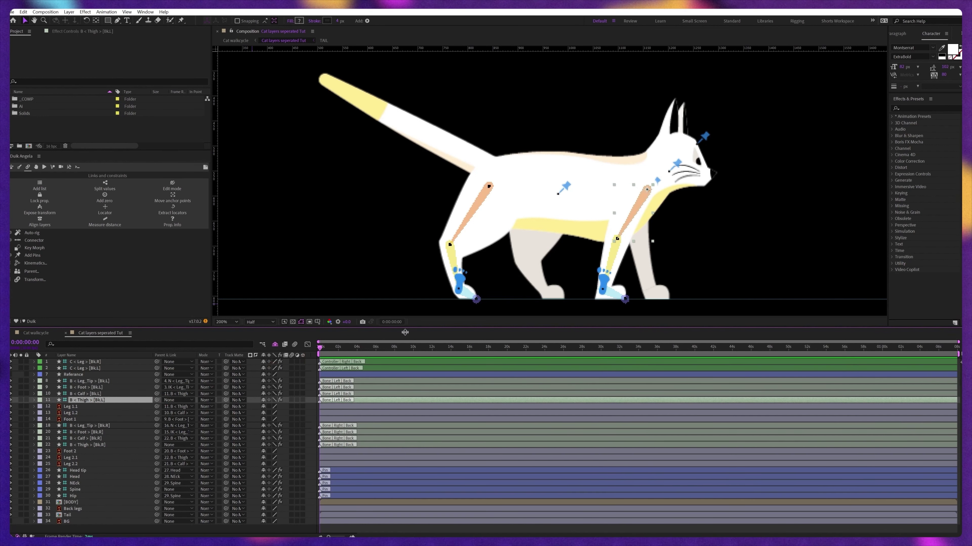
{"action": "left_click_drag", "start_coordinate": [157, 400], "coordinate": [83, 487]}
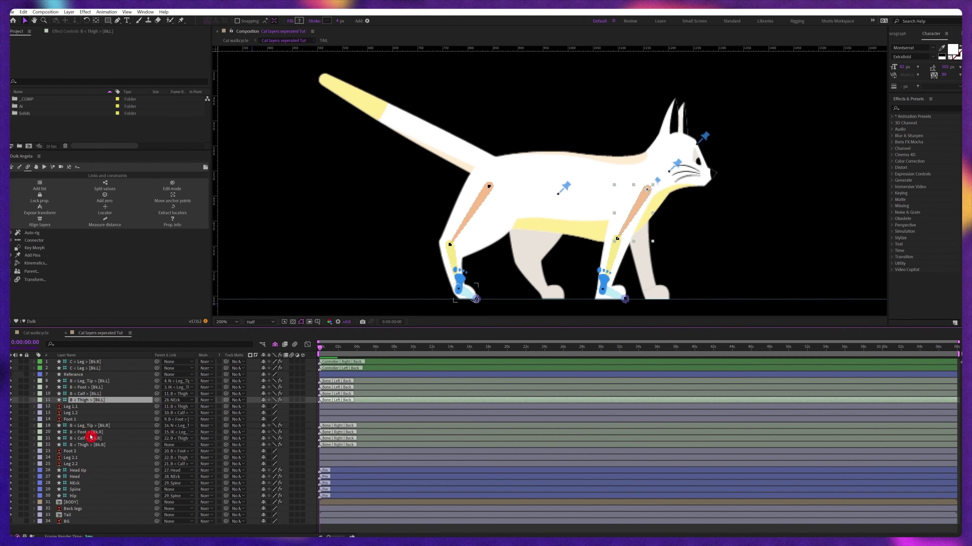
{"action": "left_click", "coordinate": [157, 445]}
{"action": "left_click", "coordinate": [147, 446]}
{"action": "left_click_drag", "start_coordinate": [143, 456], "coordinate": [79, 500]}
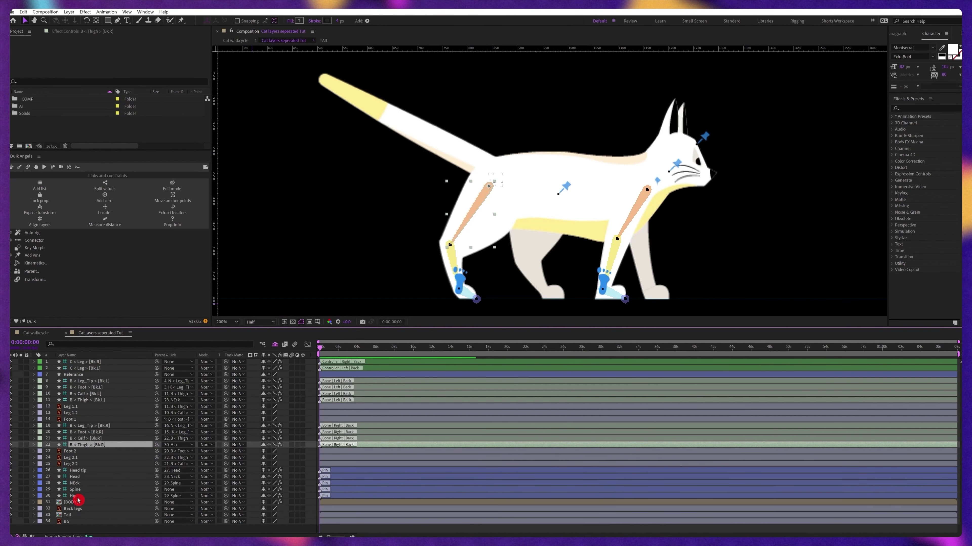
Step: Test the body rig with the Spine pin and parent the Tail layer to Hip
{"action": "left_click", "coordinate": [77, 490]}
{"action": "mouse_move", "coordinate": [565, 189]}
{"action": "left_mouse_down"}
{"action": "mouse_move", "coordinate": [557, 208]}
{"action": "mouse_move", "coordinate": [560, 192]}
{"action": "mouse_move", "coordinate": [588, 203]}
{"action": "mouse_move", "coordinate": [568, 218]}
{"action": "mouse_move", "coordinate": [559, 197]}
{"action": "mouse_move", "coordinate": [581, 197]}
{"action": "mouse_move", "coordinate": [573, 207]}
{"action": "mouse_move", "coordinate": [564, 187]}
{"action": "left_mouse_up"}
{"action": "left_click", "coordinate": [150, 515]}
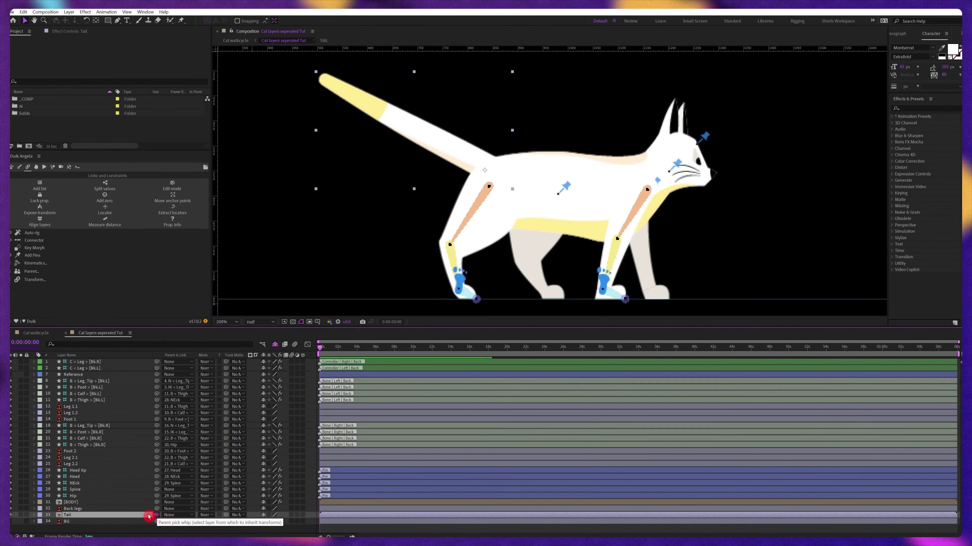
{"action": "left_click_drag", "start_coordinate": [76, 498], "coordinate": [78, 502]}
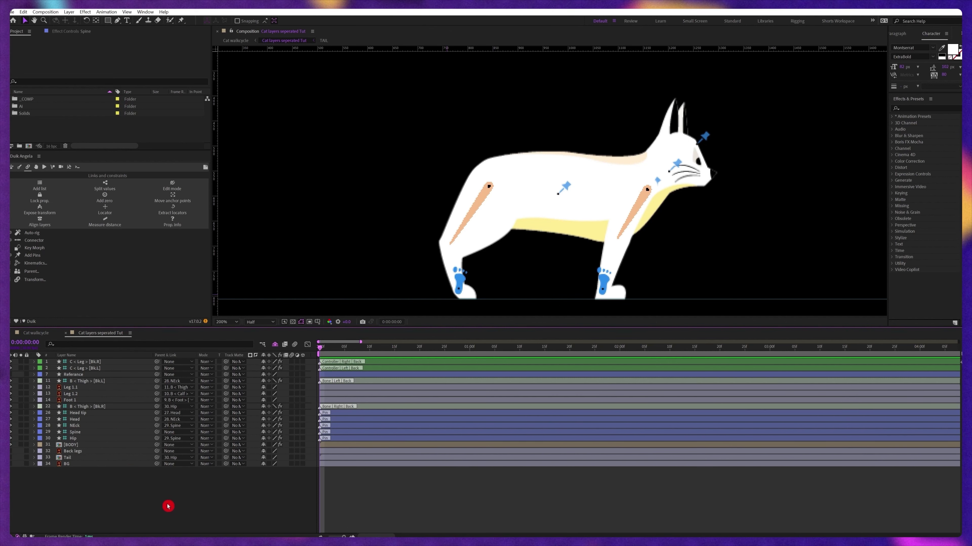
Step: Separate the Spine layer's Position dimensions and set a Y Position keyframe at frame 0
{"action": "left_click", "coordinate": [81, 434]}
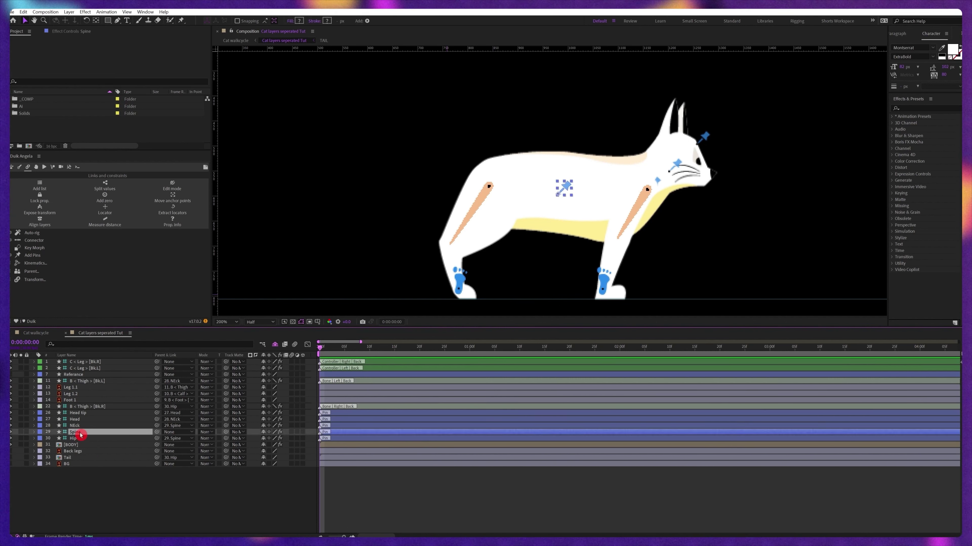
{"action": "key", "text": "p"}
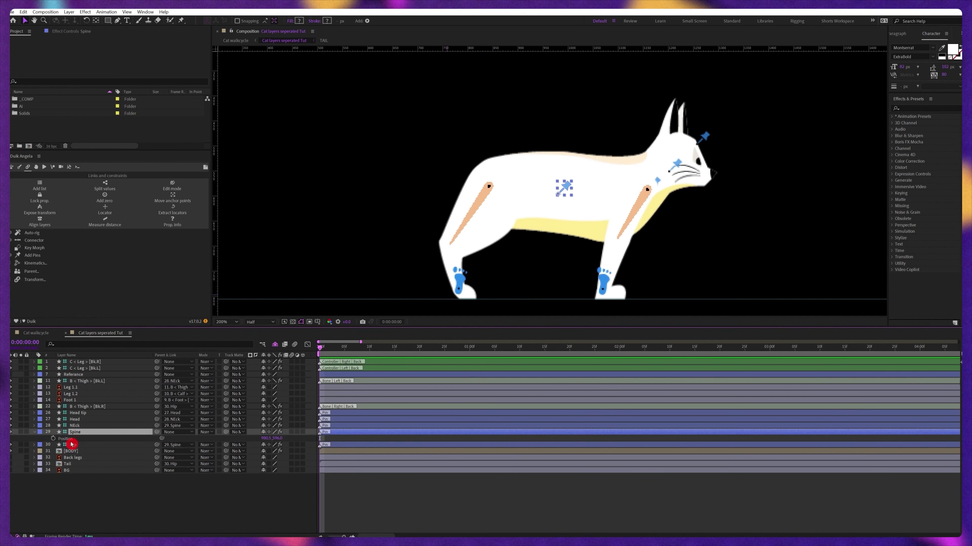
{"action": "right_click", "coordinate": [69, 442]}
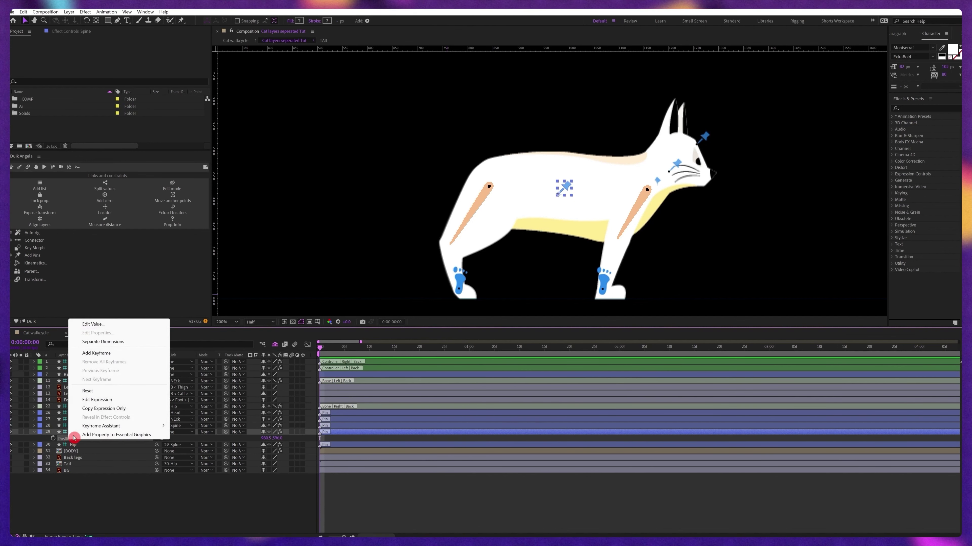
{"action": "left_click", "coordinate": [106, 344]}
{"action": "left_click", "coordinate": [69, 495]}
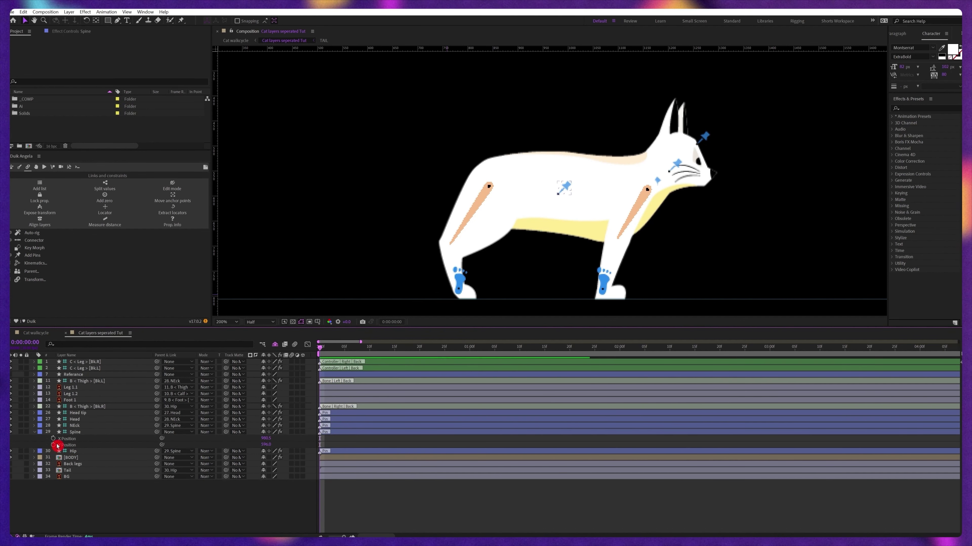
{"action": "left_click", "coordinate": [53, 445]}
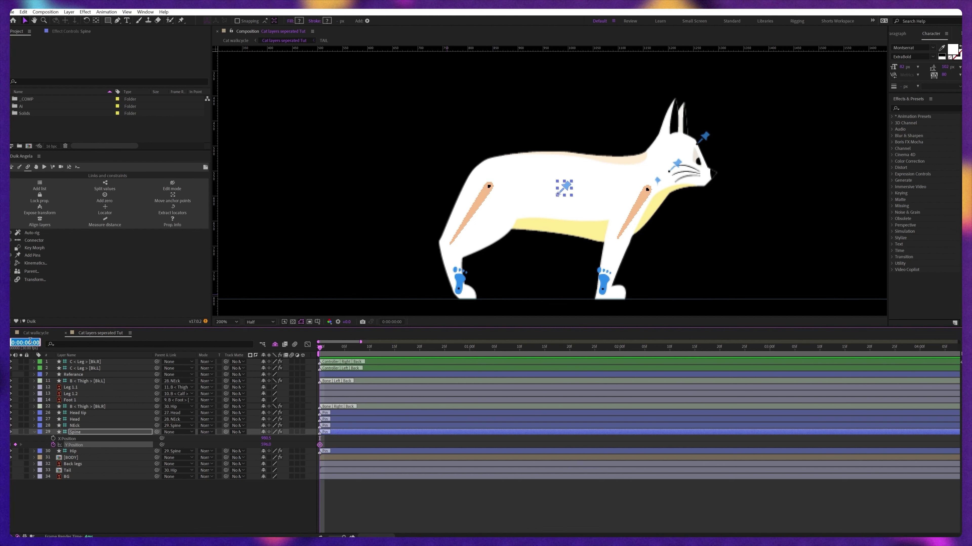
Step: Add Y Position keyframes to the Spine layer at frames 16 and 8 without changing the value
{"action": "type", "text": "+16"}
{"action": "key", "text": "Return"}
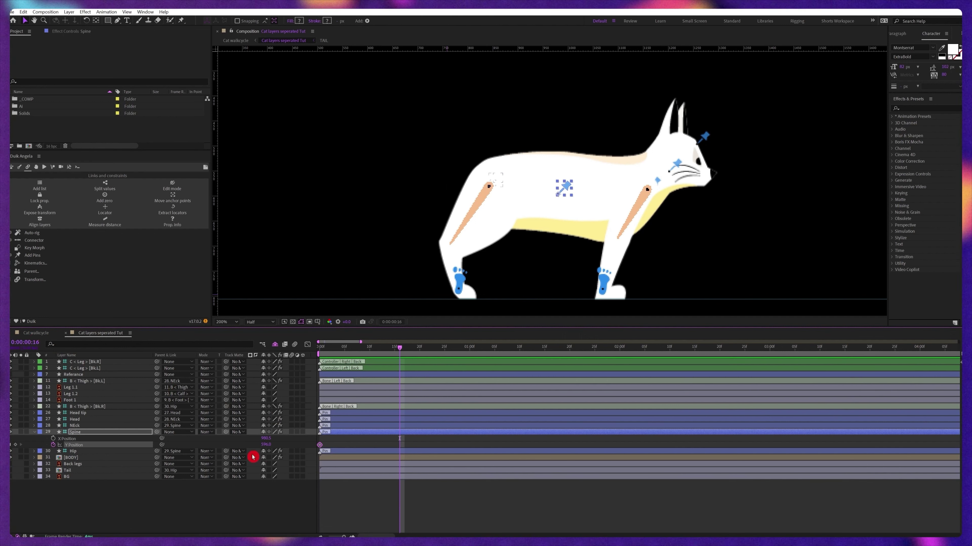
{"action": "left_click", "coordinate": [17, 446]}
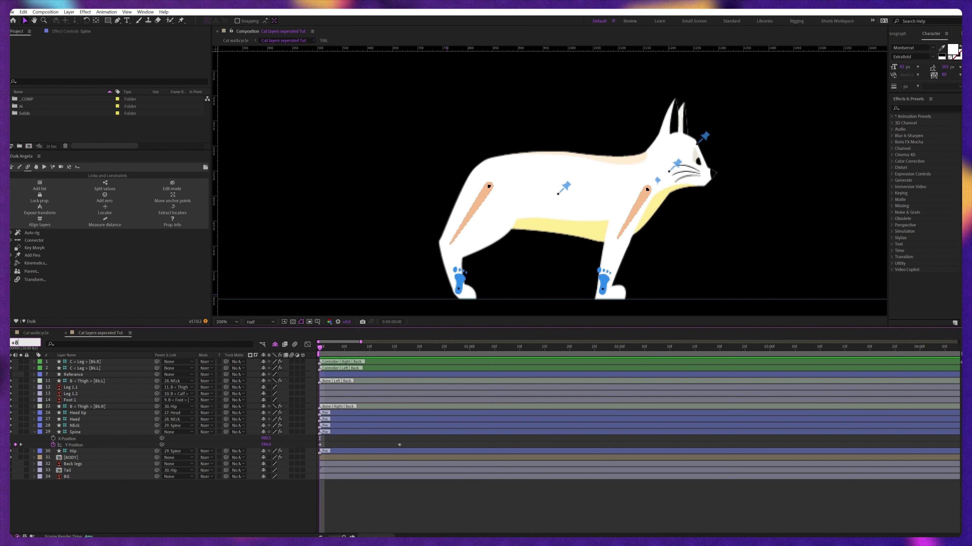
{"action": "type", "text": "+8"}
{"action": "key", "text": "Return"}
{"action": "left_click", "coordinate": [324, 430]}
{"action": "left_click", "coordinate": [352, 434]}
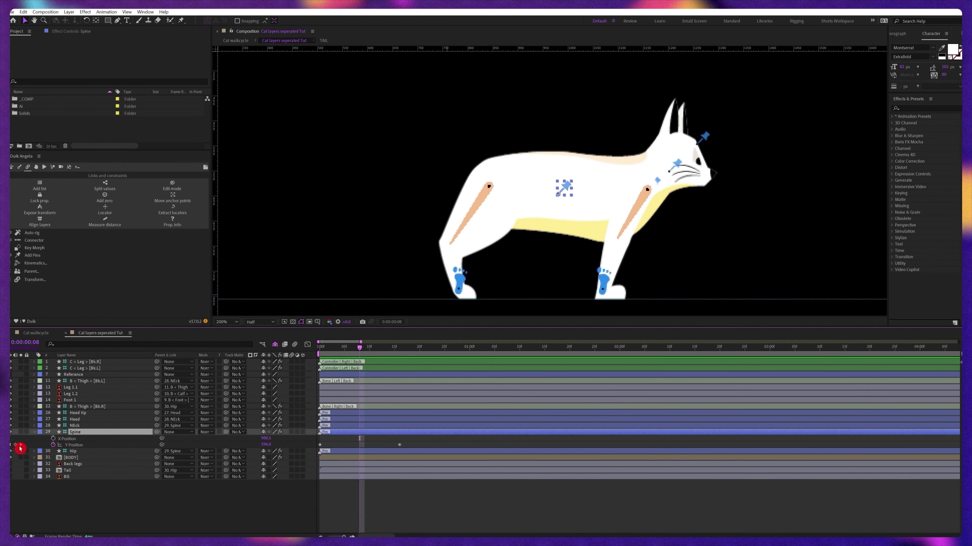
Step: Lower the Spine pin slightly at the first and last Y Position keyframes, leaving the middle one unmoved
{"action": "key", "text": "Home"}
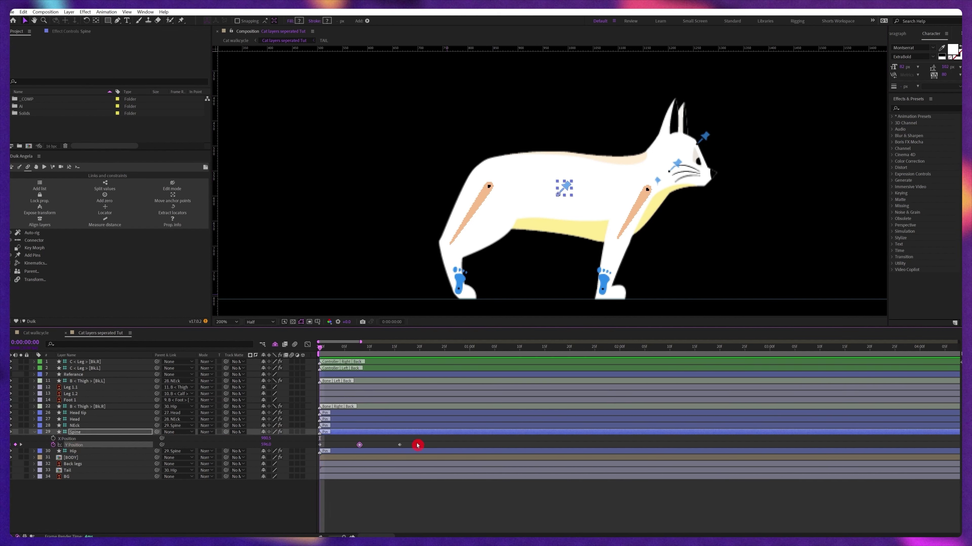
{"action": "left_click_drag", "start_coordinate": [328, 440], "coordinate": [316, 451]}
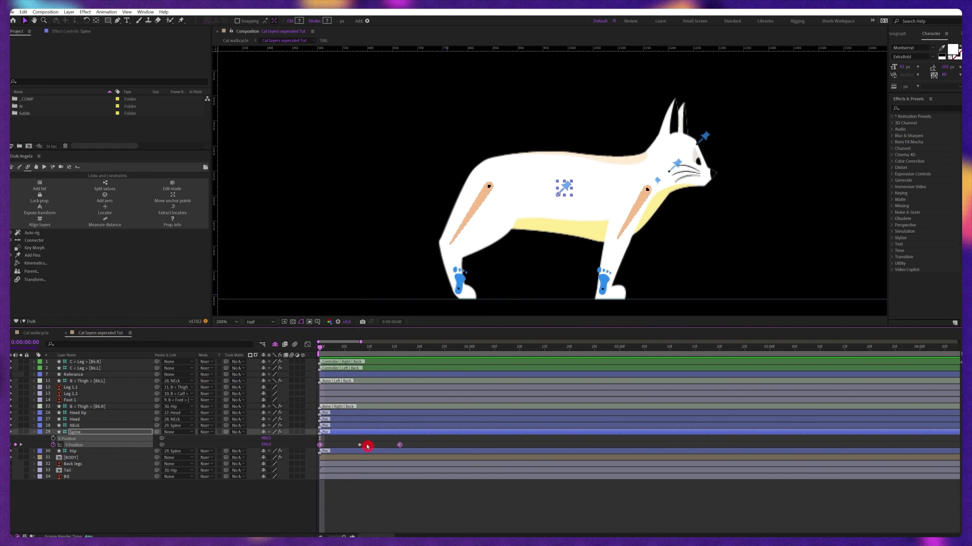
{"action": "key", "text": "Down"}
{"action": "key", "text": "Down"}
{"action": "key", "text": "Down"}
{"action": "key", "text": "Down"}
{"action": "key", "text": "Down"}
{"action": "key", "text": "Down"}
{"action": "key", "text": "Down"}
{"action": "key", "text": "Down"}
{"action": "key", "text": "Down"}
{"action": "key", "text": "Down"}
{"action": "key", "text": "Down"}
{"action": "key", "text": "Down"}
{"action": "key", "text": "Down"}
{"action": "key", "text": "Down"}
{"action": "key", "text": "Down"}
{"action": "key", "text": "Down"}
{"action": "key", "text": "Down"}
{"action": "key", "text": "Down"}
{"action": "key", "text": "Down"}
{"action": "key", "text": "Down"}
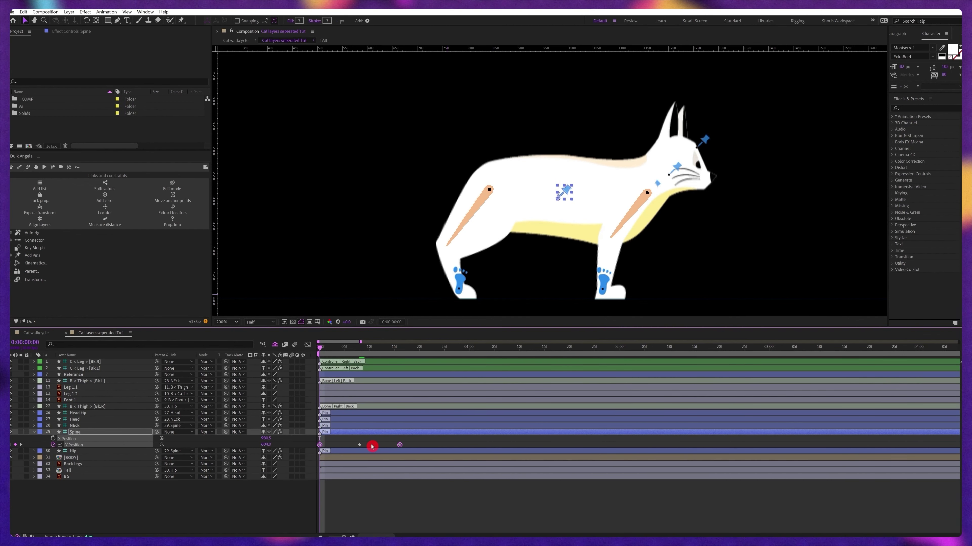
Step: Add Rotation keyframes to the Spine layer at frames 0, 8 and 16
{"action": "key", "text": "r"}
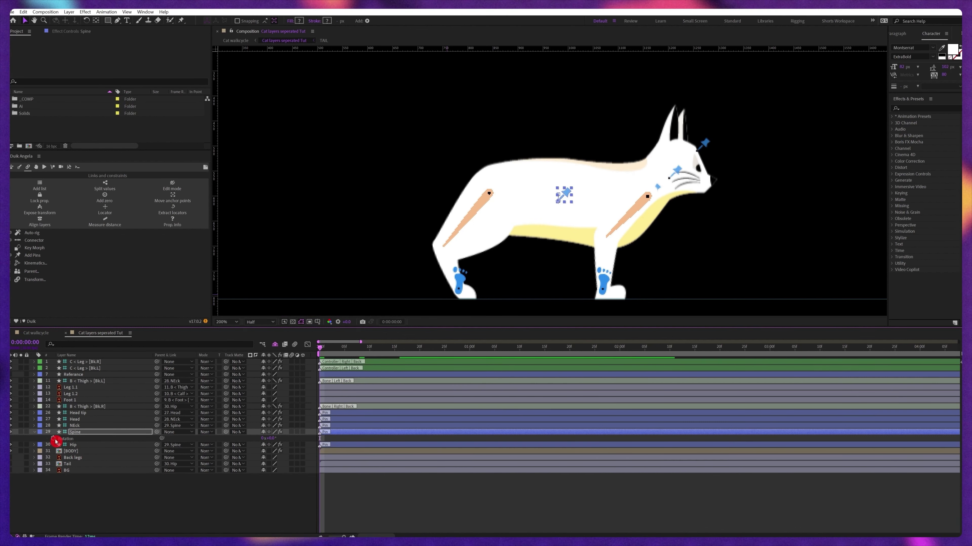
{"action": "key", "text": "u"}
{"action": "key", "text": "k"}
{"action": "left_click", "coordinate": [16, 445]}
{"action": "key", "text": "k"}
{"action": "left_click", "coordinate": [15, 445]}
{"action": "key", "text": "Home"}
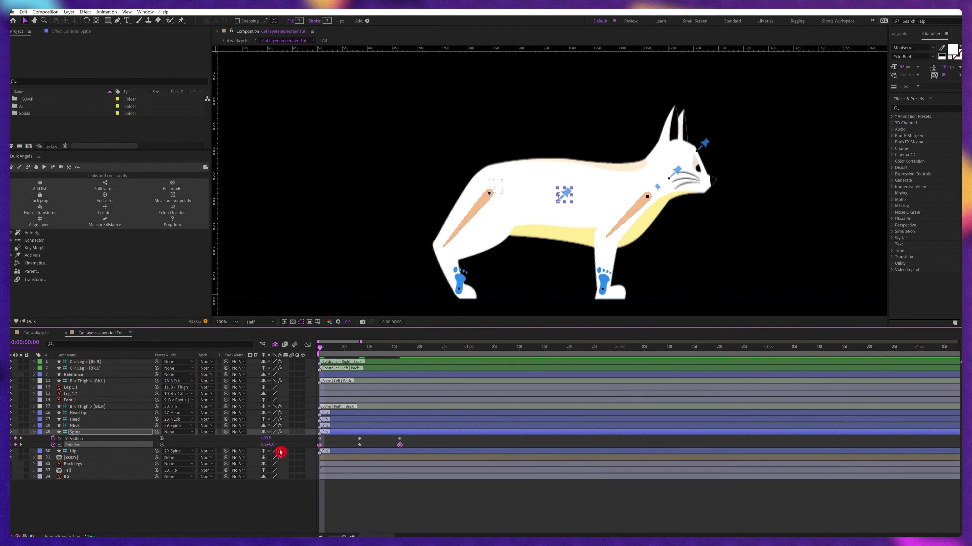
Step: Set the Spine's first and last Rotation keyframes to 2° and apply Easy Ease to all its keyframes
{"action": "left_click", "coordinate": [273, 445]}
{"action": "type", "text": "2"}
{"action": "key", "text": "Return"}
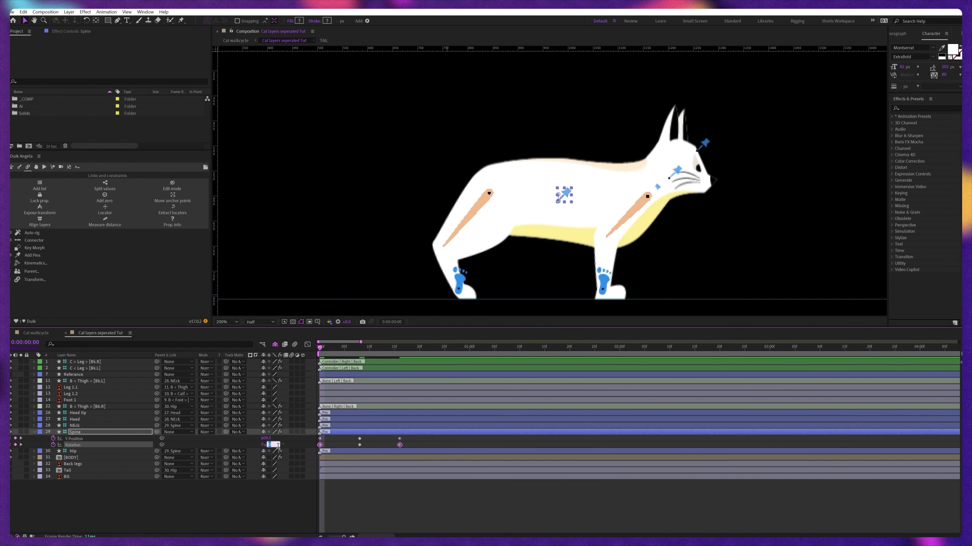
{"action": "left_click", "coordinate": [316, 448]}
{"action": "key", "text": "F9"}
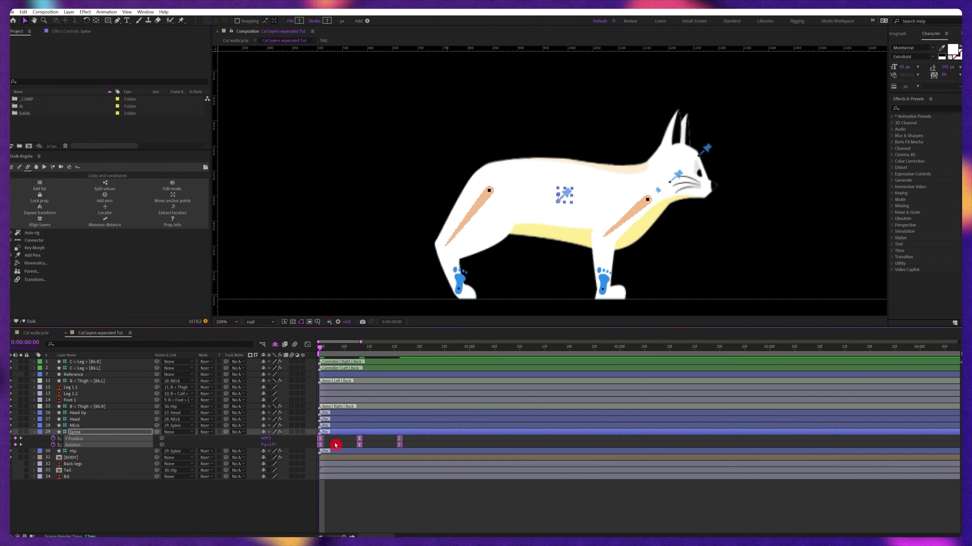
Step: Add the expression loopIn()+loopOut()-value to the Spine layer's Rotation and Y Position
{"action": "left_click", "coordinate": [53, 444], "text": "alt"}
{"action": "type", "text": "loopIn()+loopOut()"}
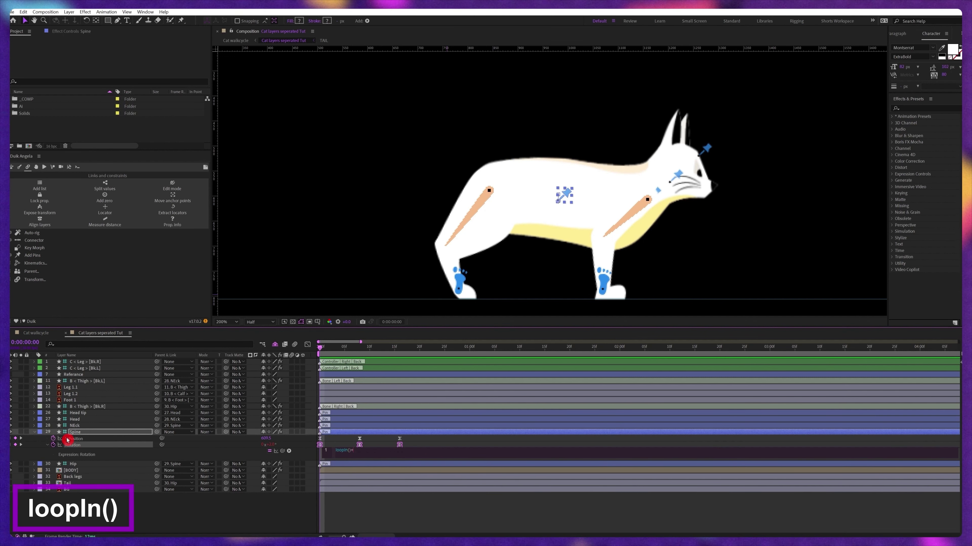
{"action": "type", "text": "-value;"}
{"action": "key", "text": "ctrl+a"}
{"action": "key", "text": "ctrl+c"}
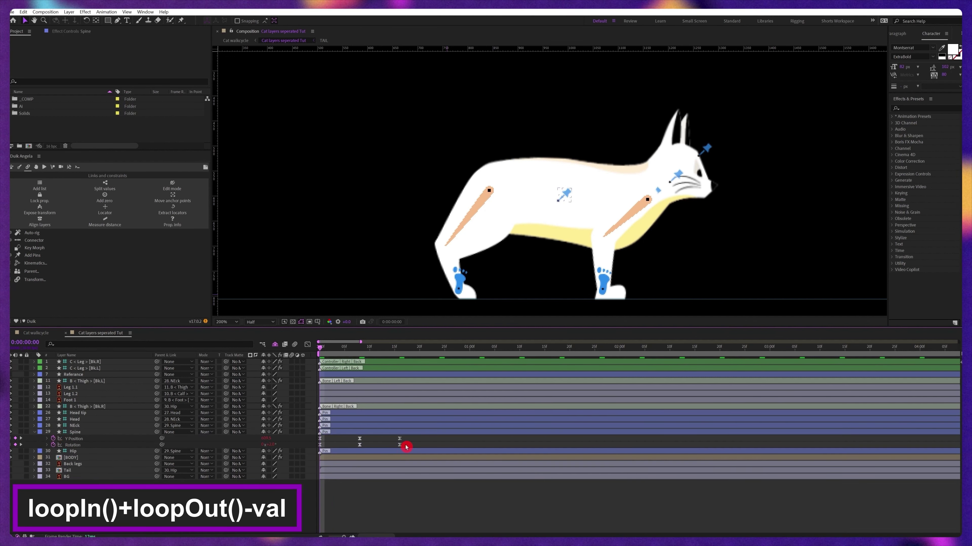
{"action": "left_click_drag", "start_coordinate": [405, 445], "coordinate": [315, 451]}
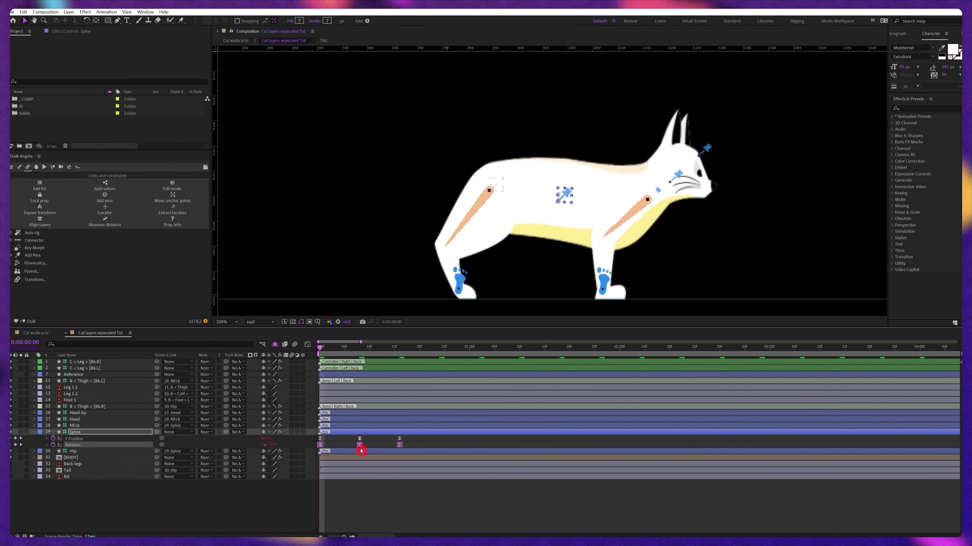
{"action": "left_click", "coordinate": [83, 426]}
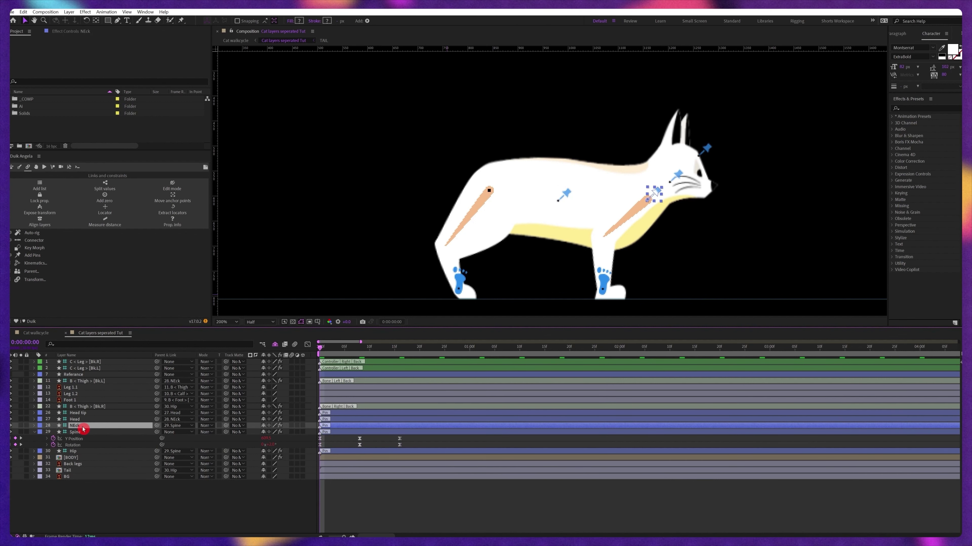
{"action": "left_click", "coordinate": [82, 420], "text": "shift"}
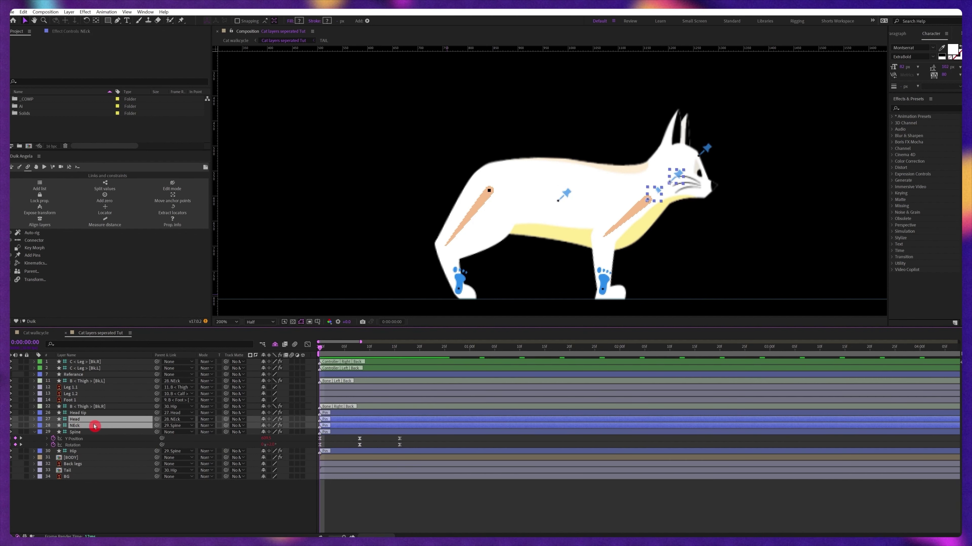
Step: Select the Hip layer at frame 0 and reveal its Position property
{"action": "left_click", "coordinate": [341, 452]}
{"action": "key", "text": "ctrl+b"}
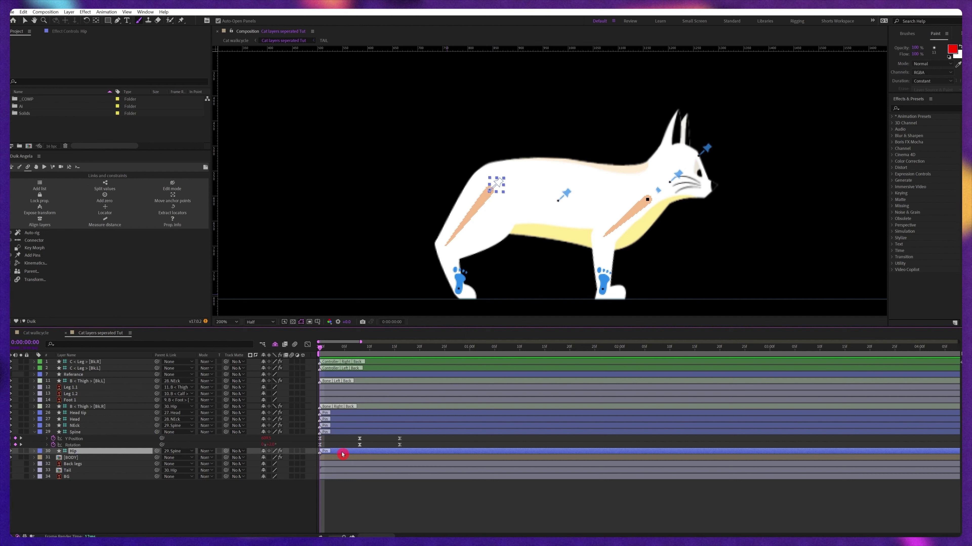
{"action": "key", "text": "p"}
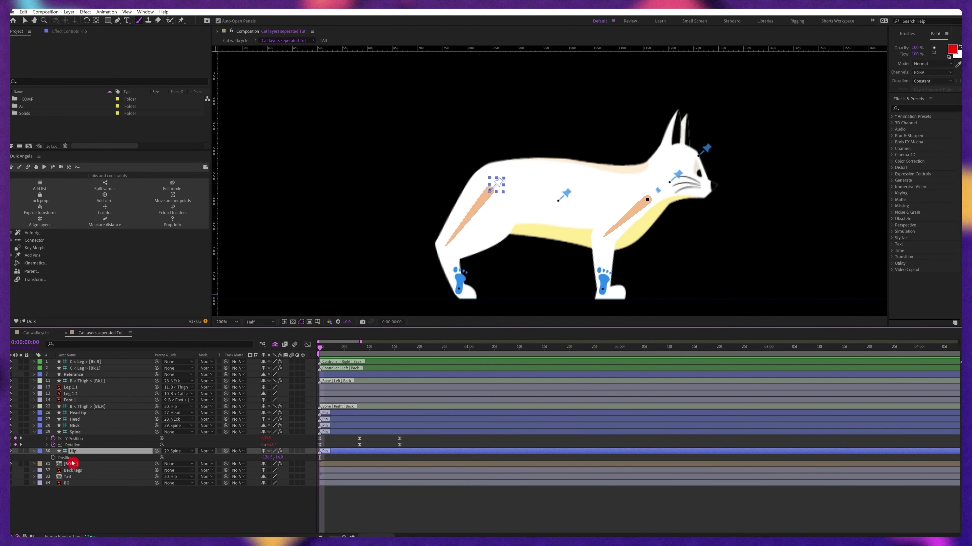
{"action": "left_click", "coordinate": [74, 451]}
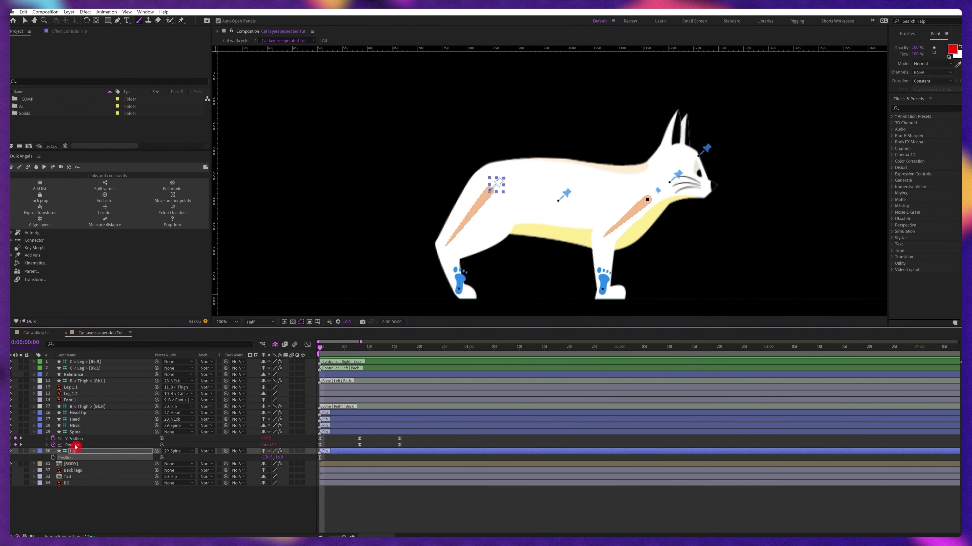
{"action": "right_click", "coordinate": [68, 460]}
{"action": "left_click", "coordinate": [88, 361]}
{"action": "key", "text": "ctrl+z"}
Step: Add Position keyframes to the Hip layer at frames 0, 8 and 16
{"action": "left_click", "coordinate": [53, 459]}
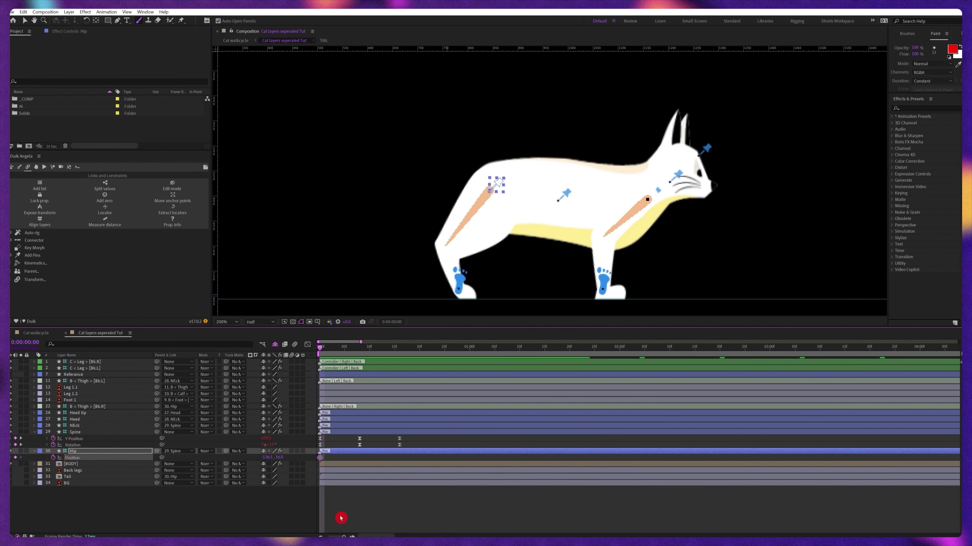
{"action": "key", "text": "k"}
{"action": "left_click", "coordinate": [15, 458]}
{"action": "key", "text": "k"}
{"action": "left_click", "coordinate": [15, 459]}
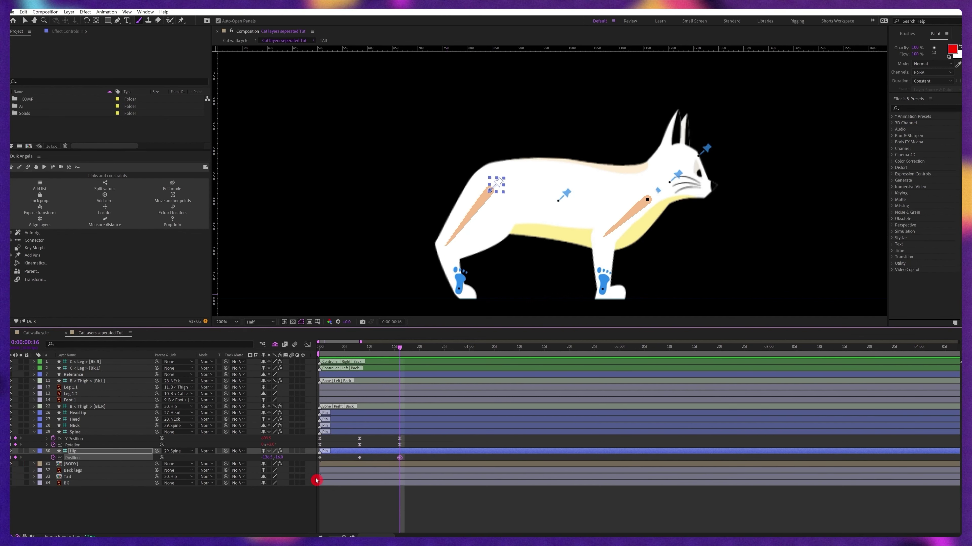
Step: Move the Hip pin up and slightly forward at its first and last Position keyframes, leaving the middle one unmoved
{"action": "left_click_drag", "start_coordinate": [329, 456], "coordinate": [313, 466]}
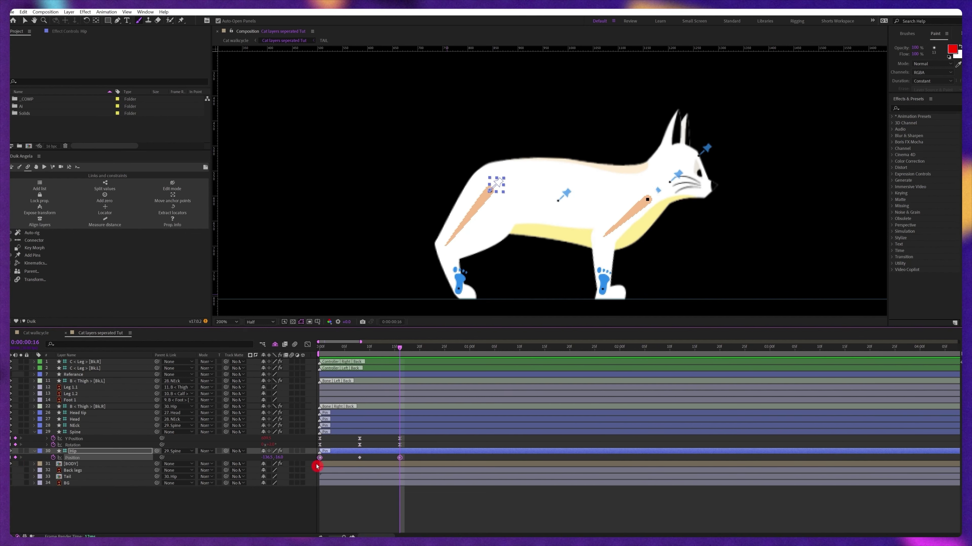
{"action": "key", "text": "shift+Up"}
{"action": "key", "text": "shift+Up"}
{"action": "key", "text": "shift+Up"}
{"action": "key", "text": "shift+Right"}
{"action": "key", "text": "Up"}
{"action": "key", "text": "Up"}
{"action": "key", "text": "Up"}
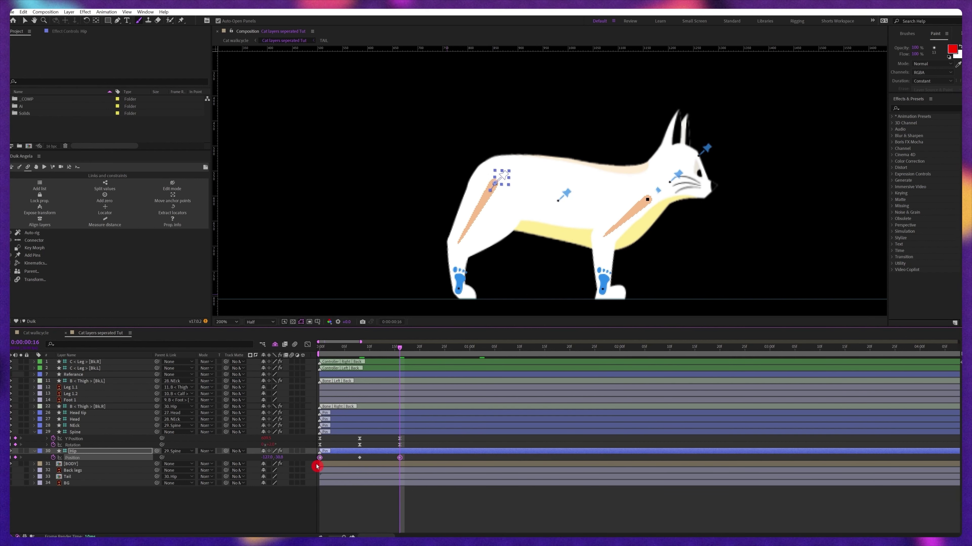
{"action": "key", "text": "Right"}
{"action": "key", "text": "Right"}
{"action": "key", "text": "Right"}
{"action": "key", "text": "Right"}
{"action": "key", "text": "Right"}
{"action": "key", "text": "Right"}
{"action": "key", "text": "Right"}
Step: Apply Easy Ease to the Hip's Position keyframes and give the property the Spine Rotation's expression loopIn()+loopOut()-value
{"action": "left_click_drag", "start_coordinate": [404, 455], "coordinate": [307, 473]}
{"action": "key", "text": "F9"}
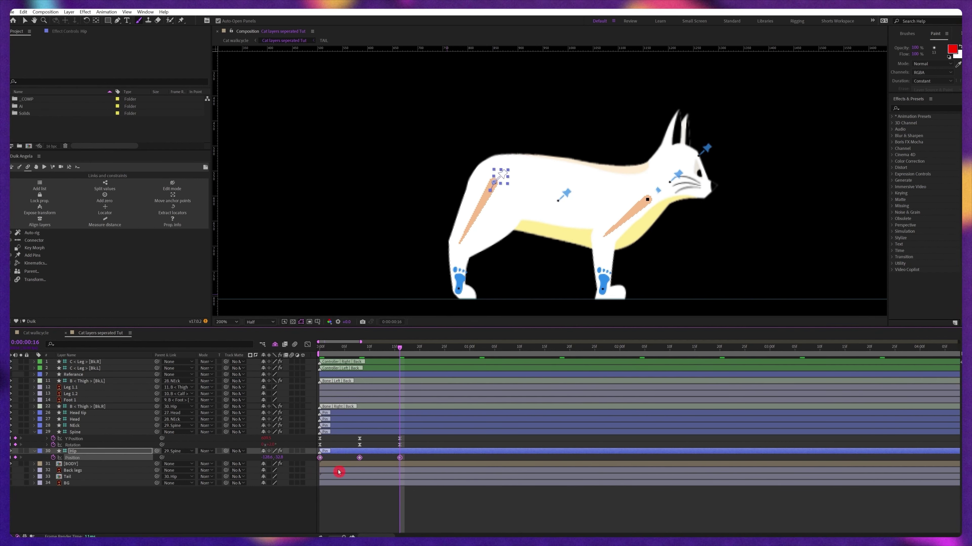
{"action": "left_click", "coordinate": [45, 459]}
{"action": "left_click", "coordinate": [53, 445], "text": "alt"}
{"action": "key", "text": "ctrl+v"}
{"action": "left_click", "coordinate": [330, 446]}
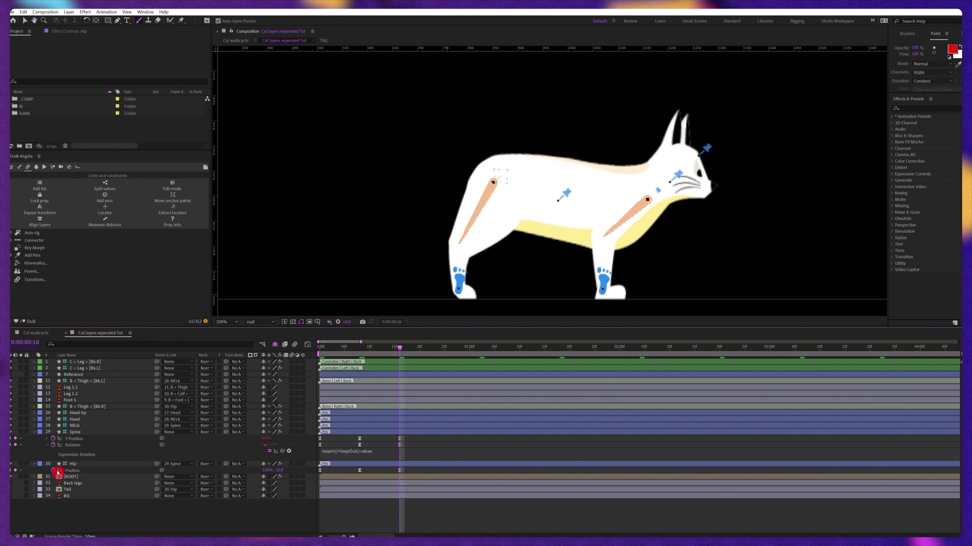
{"action": "left_click", "coordinate": [53, 470], "text": "alt"}
{"action": "key", "text": "ctrl+v"}
Step: Delay the Head, Neck and Spine Rotation keyframes by two frames and the Hip Position keyframes by one frame
{"action": "left_click_drag", "start_coordinate": [409, 426], "coordinate": [316, 440]}
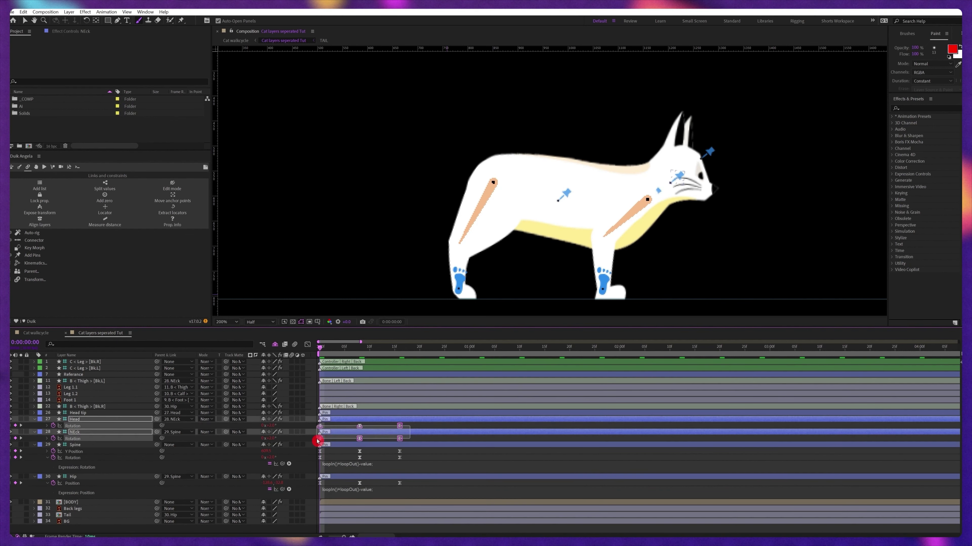
{"action": "left_click_drag", "start_coordinate": [409, 460], "coordinate": [317, 456]}
{"action": "left_click_drag", "start_coordinate": [411, 488], "coordinate": [325, 459]}
{"action": "left_click_drag", "start_coordinate": [410, 465], "coordinate": [318, 455]}
{"action": "left_click_drag", "start_coordinate": [411, 428], "coordinate": [319, 442]}
{"action": "left_click_drag", "start_coordinate": [324, 440], "coordinate": [329, 441]}
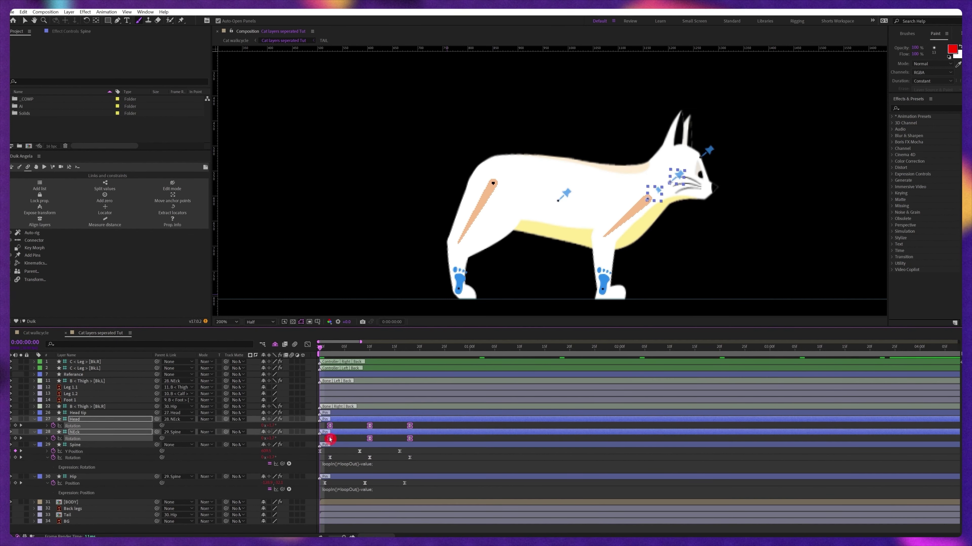
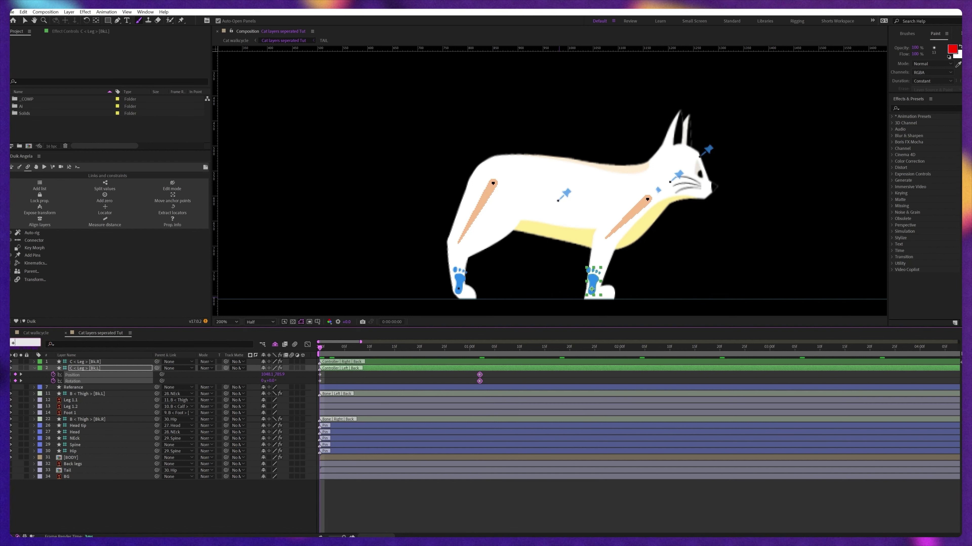
Step: At frame 16, move the C < Leg > [Bk.L] controller forward, rotate it so the toes point up, and raise it slightly
{"action": "type", "text": "16"}
{"action": "key", "text": "Return"}
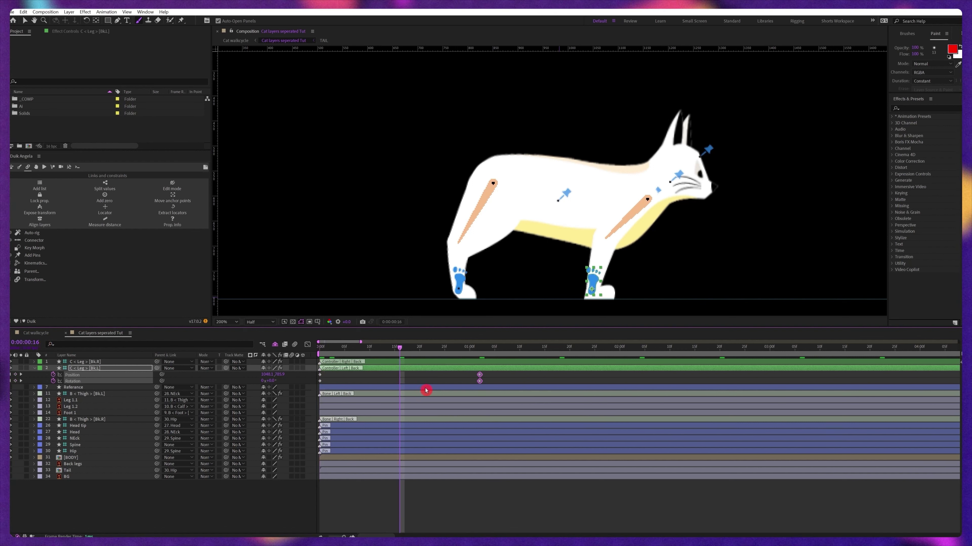
{"action": "left_click_drag", "start_coordinate": [600, 282], "coordinate": [707, 282]}
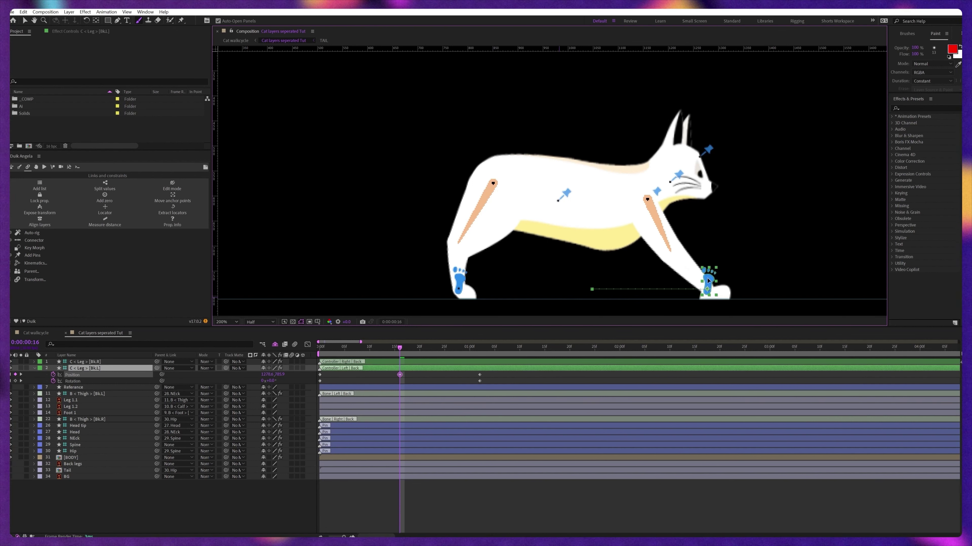
{"action": "left_click_drag", "start_coordinate": [274, 382], "coordinate": [265, 384]}
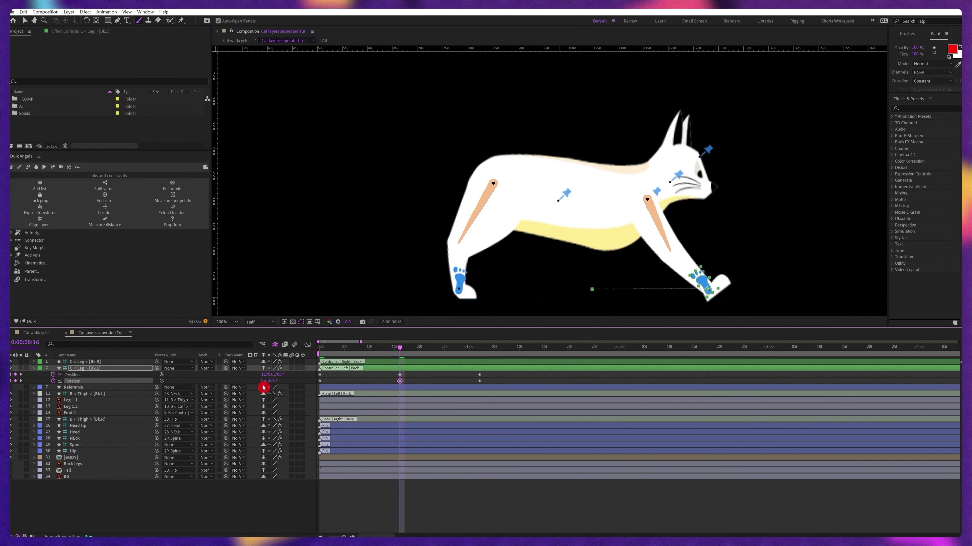
{"action": "key", "text": "Up"}
{"action": "key", "text": "Up"}
{"action": "key", "text": "Up"}
{"action": "key", "text": "Up"}
{"action": "key", "text": "Up"}
{"action": "key", "text": "Up"}
{"action": "key", "text": "Up"}
{"action": "key", "text": "Up"}
{"action": "key", "text": "Up"}
Step: Rotate the C < Leg > [Bk.L] controller toes-down at its first and last keyframes, lifting it back slightly at frame 0
{"action": "left_click_drag", "start_coordinate": [340, 347], "coordinate": [296, 360]}
{"action": "left_click_drag", "start_coordinate": [329, 372], "coordinate": [304, 386]}
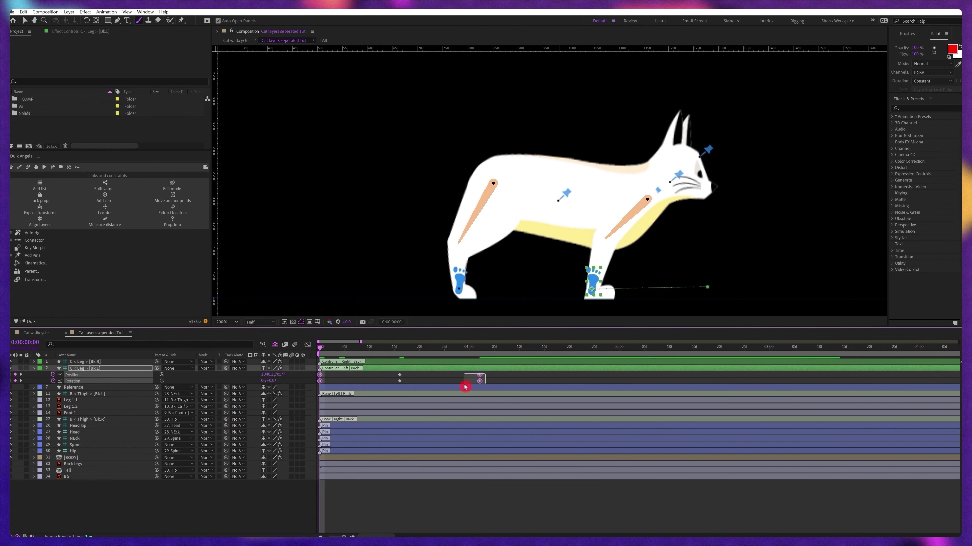
{"action": "left_click_drag", "start_coordinate": [465, 387], "coordinate": [465, 385]}
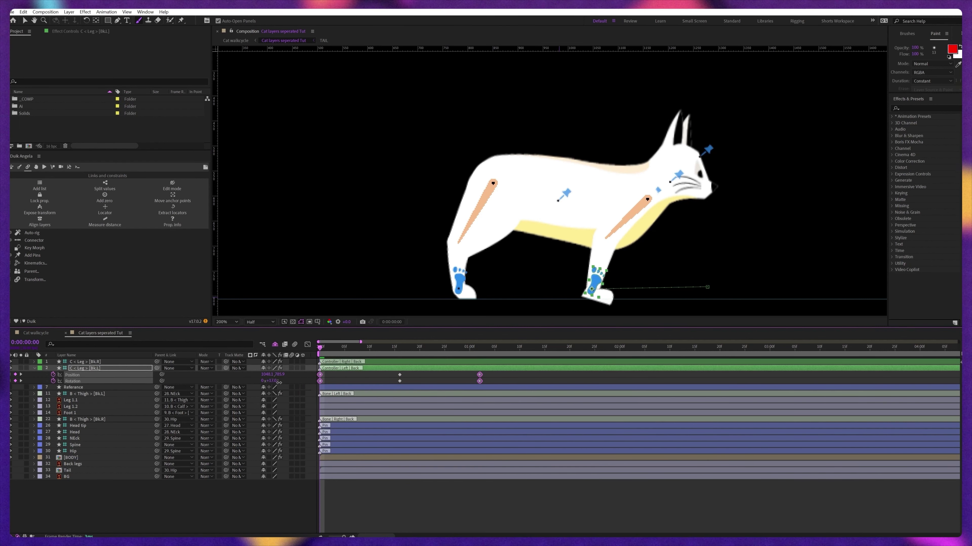
{"action": "left_click_drag", "start_coordinate": [272, 383], "coordinate": [278, 390]}
Step: At frame 8, raise the C < Leg > [Bk.L] controller and rotate it so the toes point down
{"action": "left_click_drag", "start_coordinate": [342, 348], "coordinate": [360, 351]}
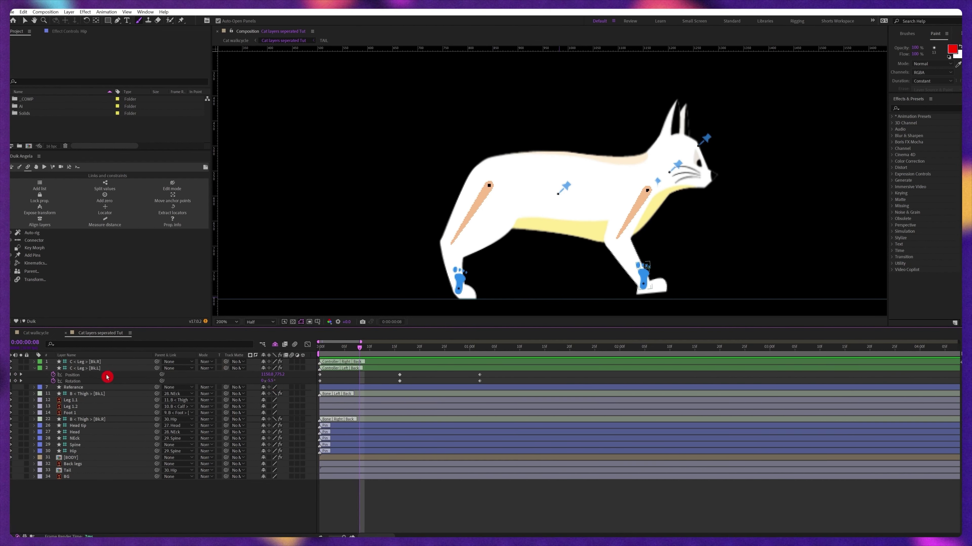
{"action": "left_click", "coordinate": [124, 368]}
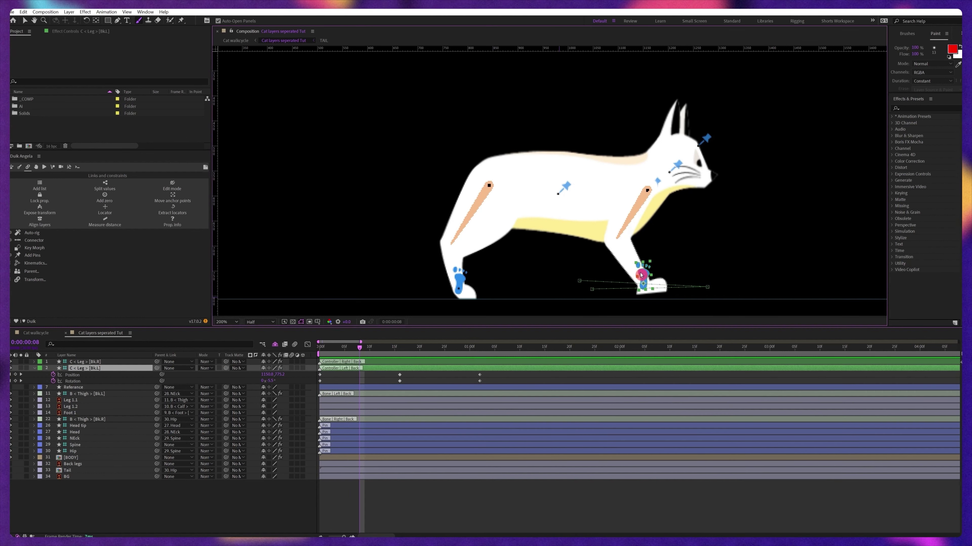
{"action": "left_click_drag", "start_coordinate": [642, 276], "coordinate": [639, 271]}
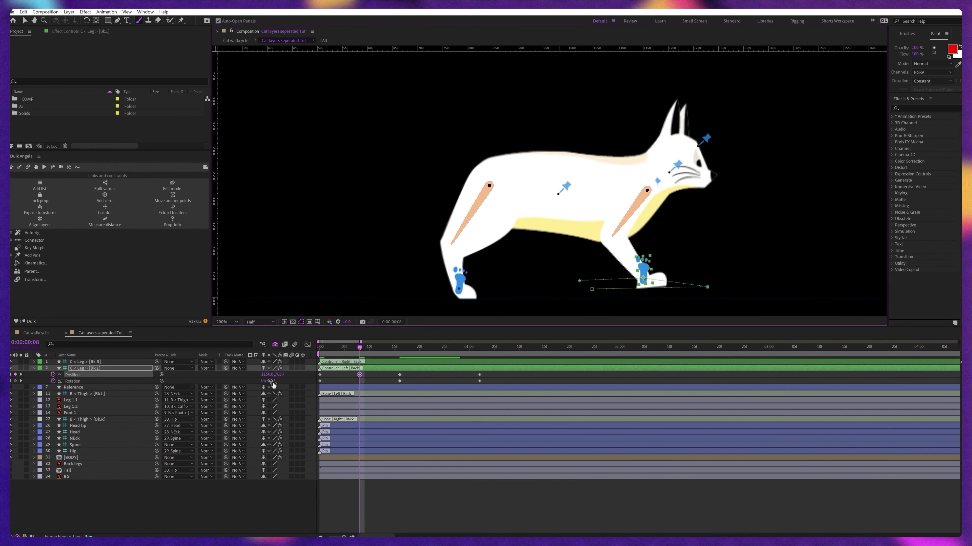
{"action": "left_click_drag", "start_coordinate": [270, 381], "coordinate": [284, 384]}
Step: At frame 19, set the C < Leg > [Bk.L] controller's Rotation to 0° and lower the foot onto the ground line
{"action": "left_click_drag", "start_coordinate": [395, 349], "coordinate": [402, 360]}
{"action": "key", "text": "Page_Down"}
{"action": "key", "text": "Page_Down"}
{"action": "key", "text": "Page_Down"}
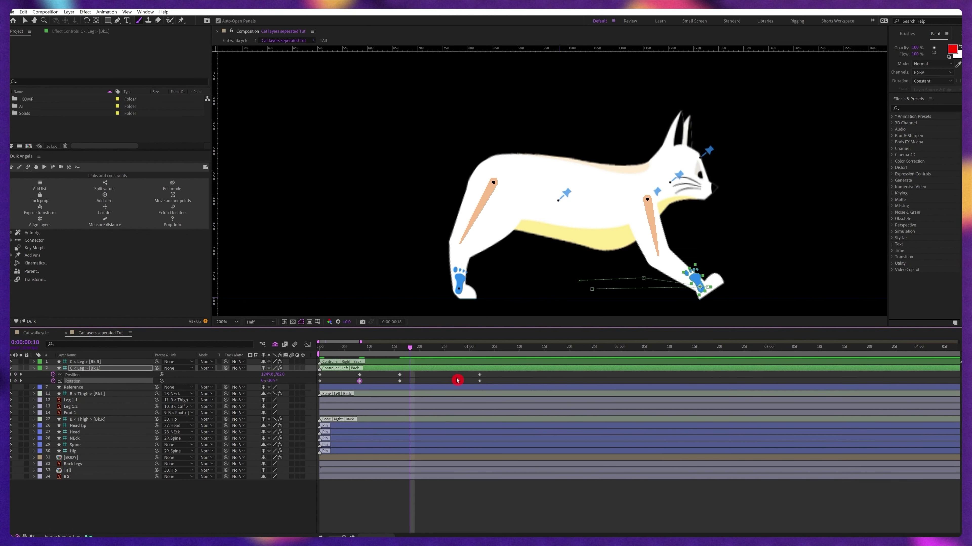
{"action": "left_click", "coordinate": [273, 387]}
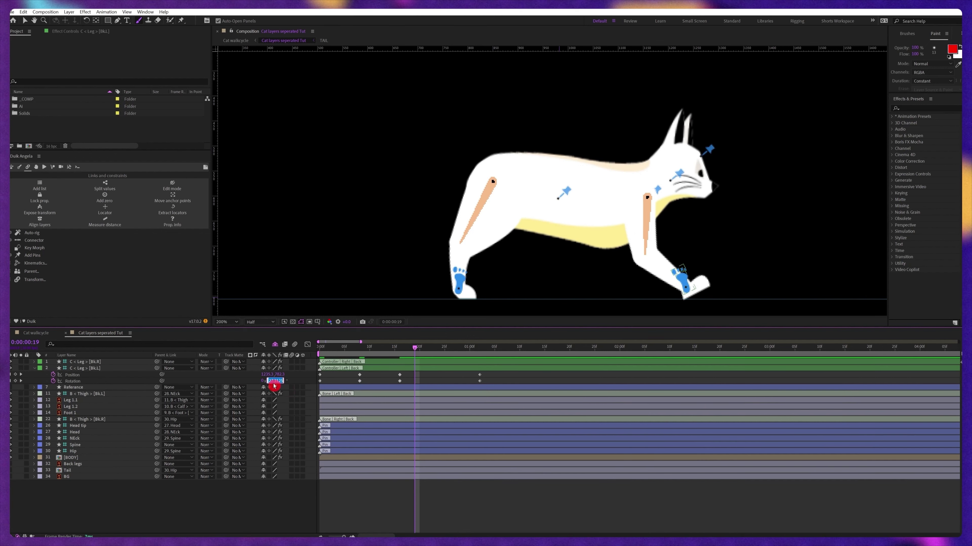
{"action": "type", "text": "0"}
{"action": "key", "text": "Return"}
{"action": "left_click", "coordinate": [440, 366]}
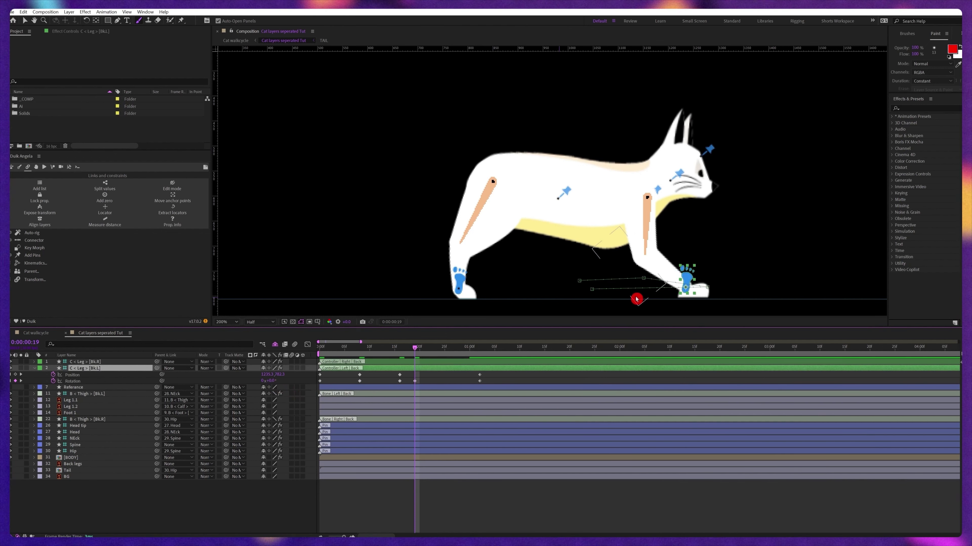
{"action": "key", "text": "Down"}
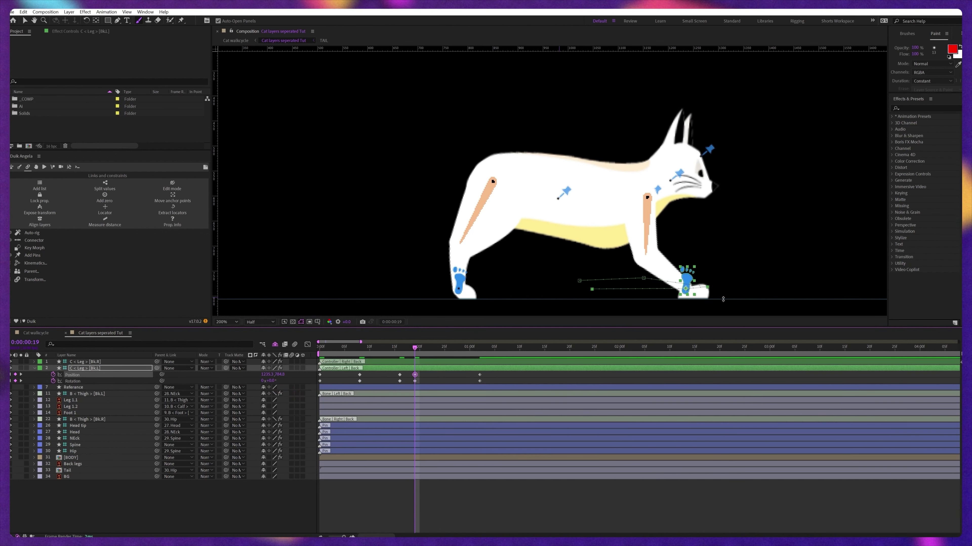
{"action": "key", "text": "Down"}
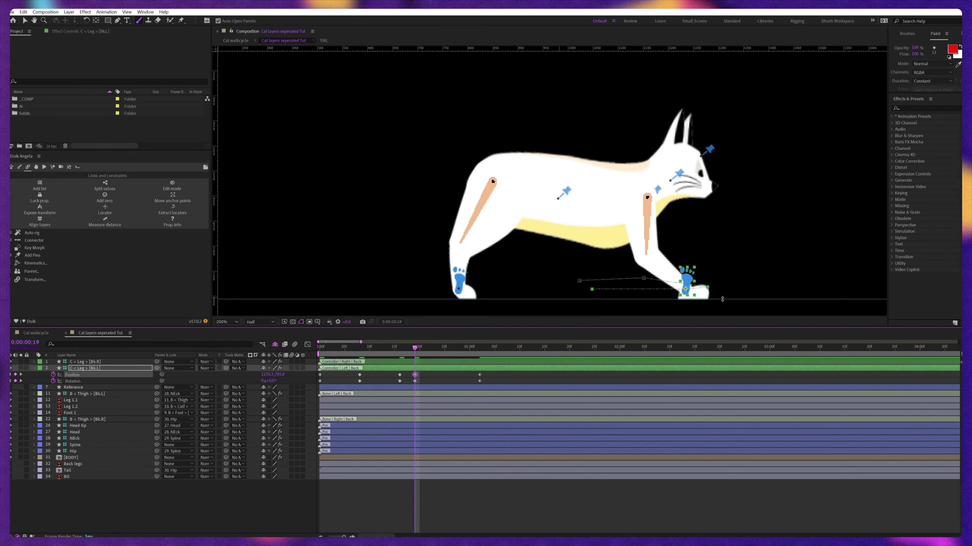
Step: At frame 28, set the C < Leg > [Bk.L] controller's Rotation to 0° and add a Position keyframe
{"action": "left_click_drag", "start_coordinate": [416, 349], "coordinate": [461, 356]}
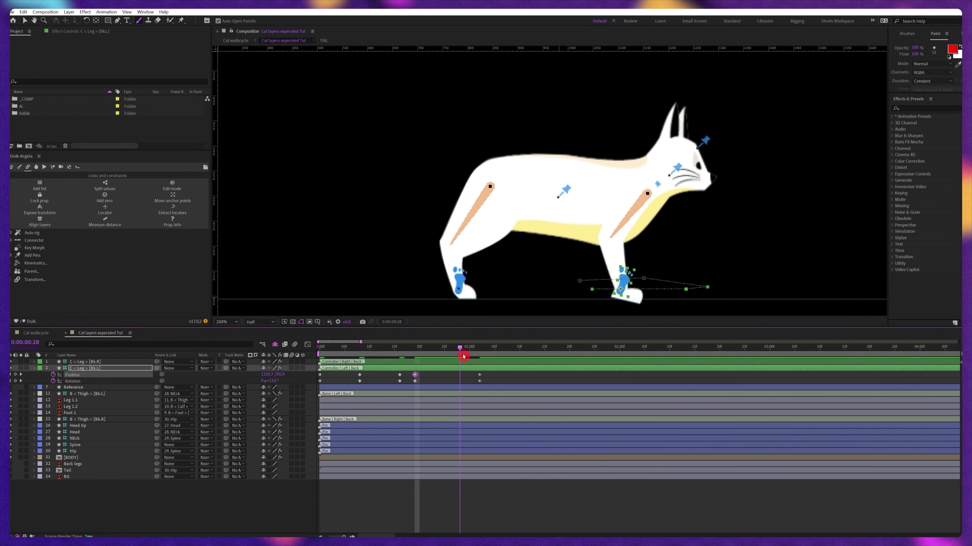
{"action": "left_click", "coordinate": [272, 381]}
{"action": "type", "text": "0"}
{"action": "key", "text": "Return"}
{"action": "left_click", "coordinate": [103, 369]}
{"action": "key", "text": "alt+shift+p"}
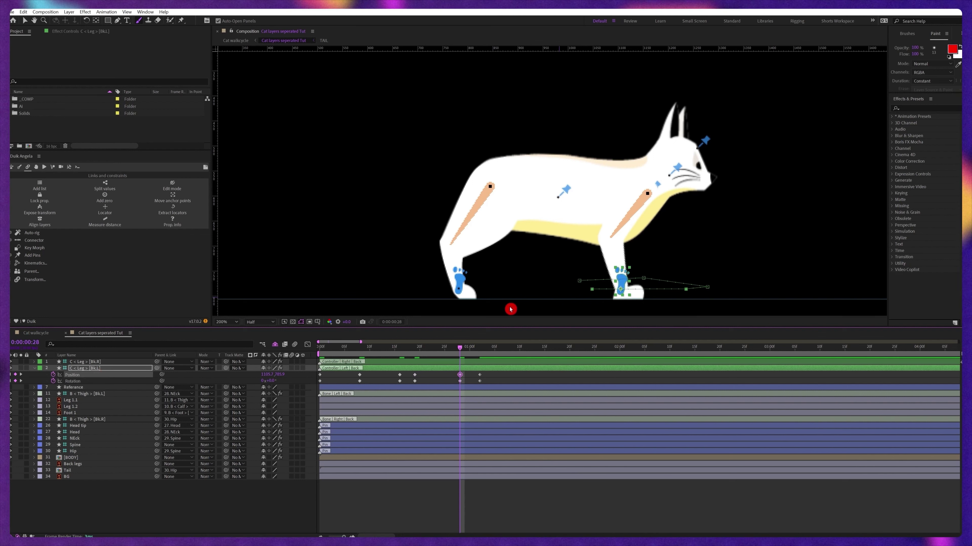
Step: Raise the C < Leg > [Bk.L] controller gradually with Position keyframes on the frames between 28 and the last keyframe
{"action": "left_click_drag", "start_coordinate": [460, 348], "coordinate": [297, 384]}
{"action": "key", "text": "Up"}
{"action": "key", "text": "Up"}
{"action": "key", "text": "Up"}
{"action": "key", "text": "Up"}
{"action": "key", "text": "Up"}
{"action": "key", "text": "Up"}
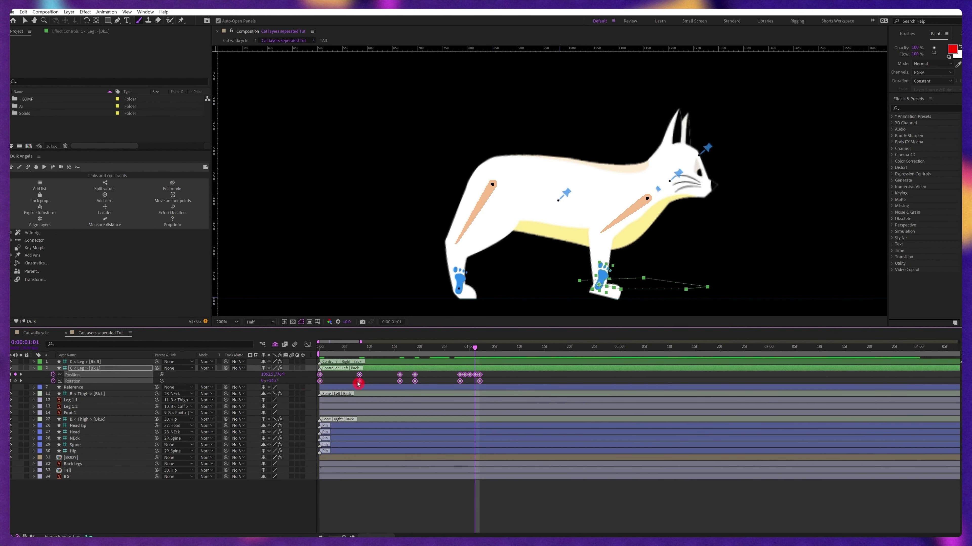
Step: Apply Easy Ease to all C < Leg > [Bk.L] keyframes, then switch the Position keyframes at frames 8, 19 and 28–31 to Auto Bezier
{"action": "key", "text": "F9"}
{"action": "left_click", "coordinate": [390, 381]}
{"action": "left_click_drag", "start_coordinate": [394, 356], "coordinate": [400, 356]}
{"action": "left_click_drag", "start_coordinate": [410, 372], "coordinate": [477, 388]}
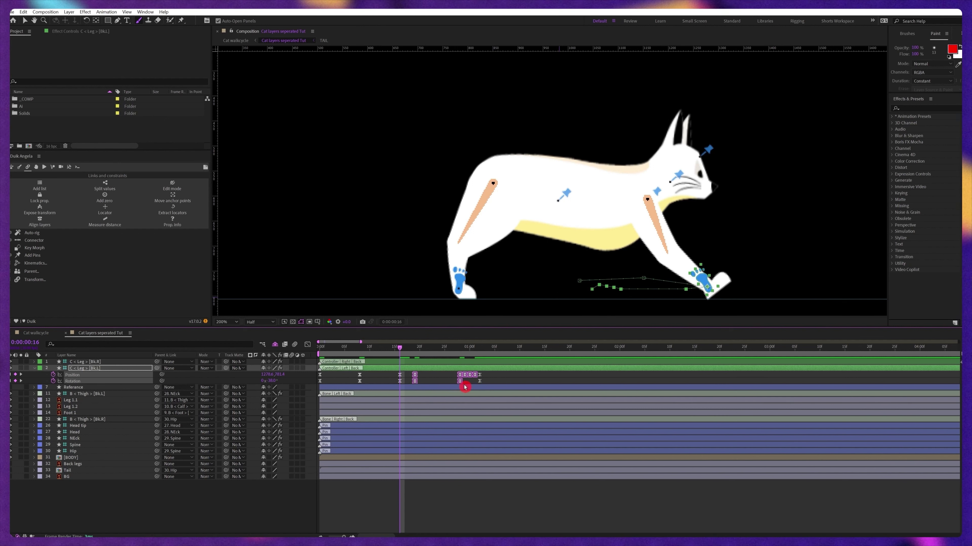
{"action": "left_click", "coordinate": [415, 383], "text": "ctrl+alt"}
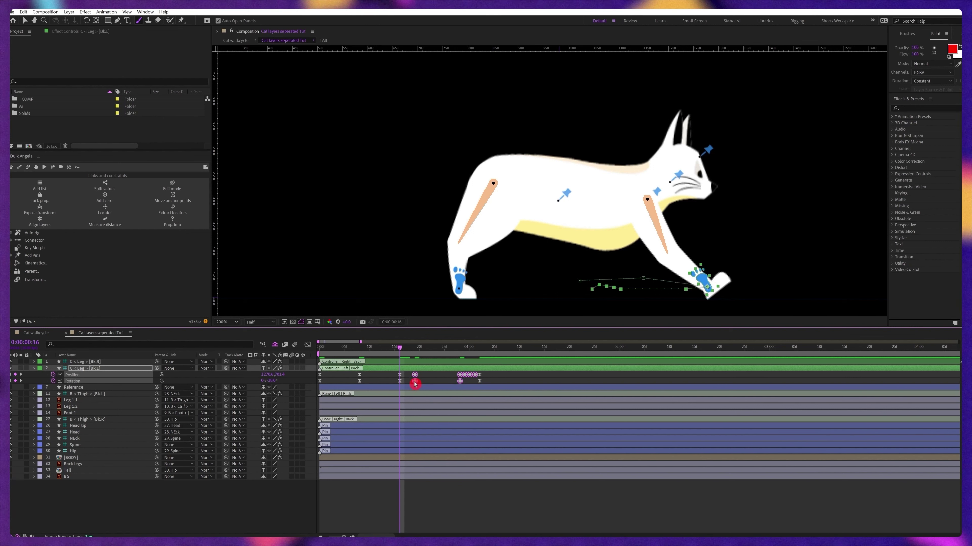
{"action": "left_click", "coordinate": [360, 381]}
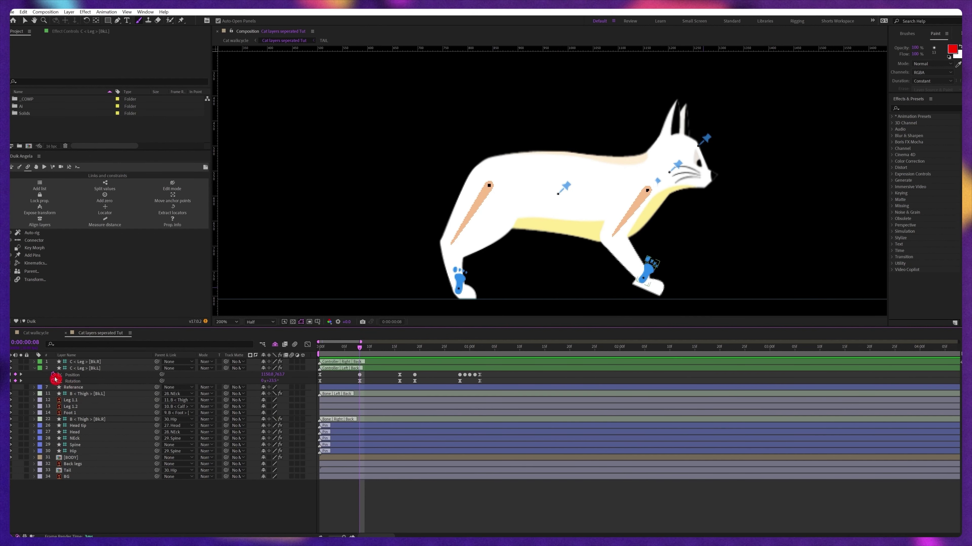
Step: Add the expression loopIn()+loopOut()-value to the C < Leg > [Bk.L] controller's Position and Rotation
{"action": "left_click", "coordinate": [53, 375], "text": "alt"}
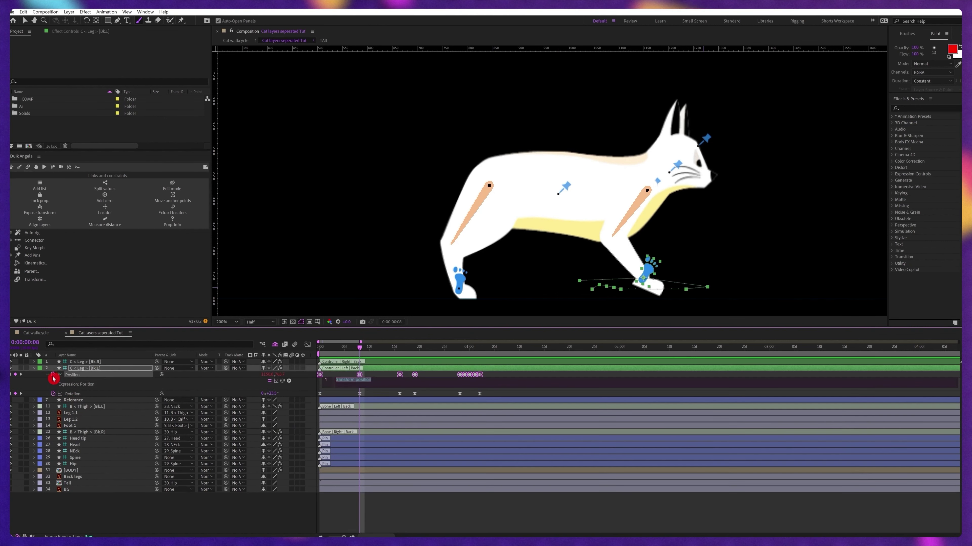
{"action": "type", "text": "loopIn()+loopOut()-value;"}
{"action": "left_click", "coordinate": [53, 394], "text": "alt"}
{"action": "type", "text": "loopIn()+loopOut()-value;"}
{"action": "left_click", "coordinate": [389, 515]}
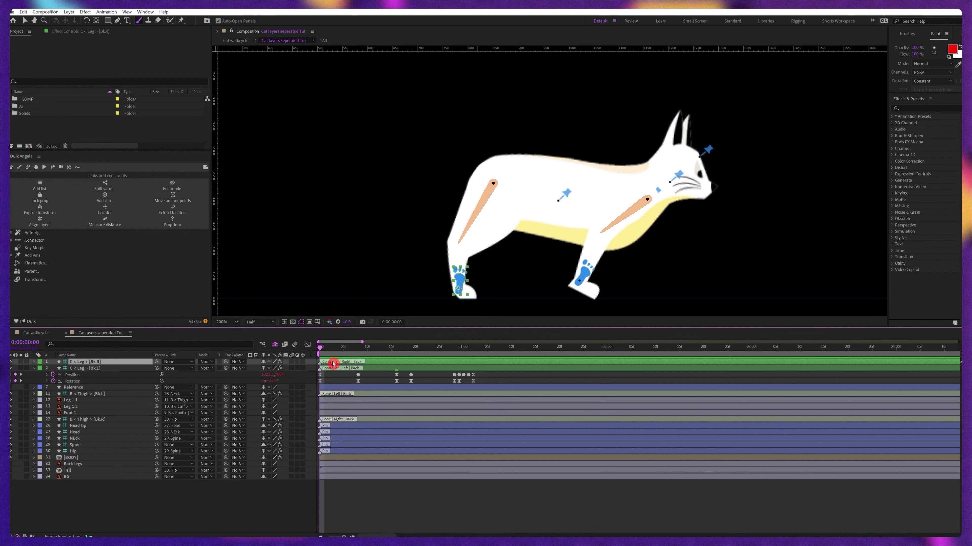
Step: At frame 0, add Position and Rotation keyframes to the C < Leg > [Bk.R] controller
{"action": "key", "text": "p"}
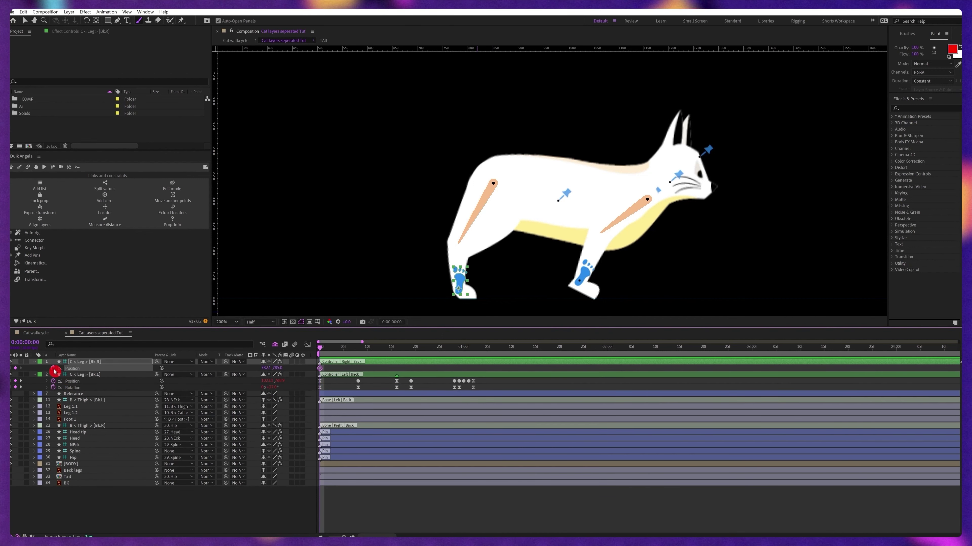
{"action": "key", "text": "r"}
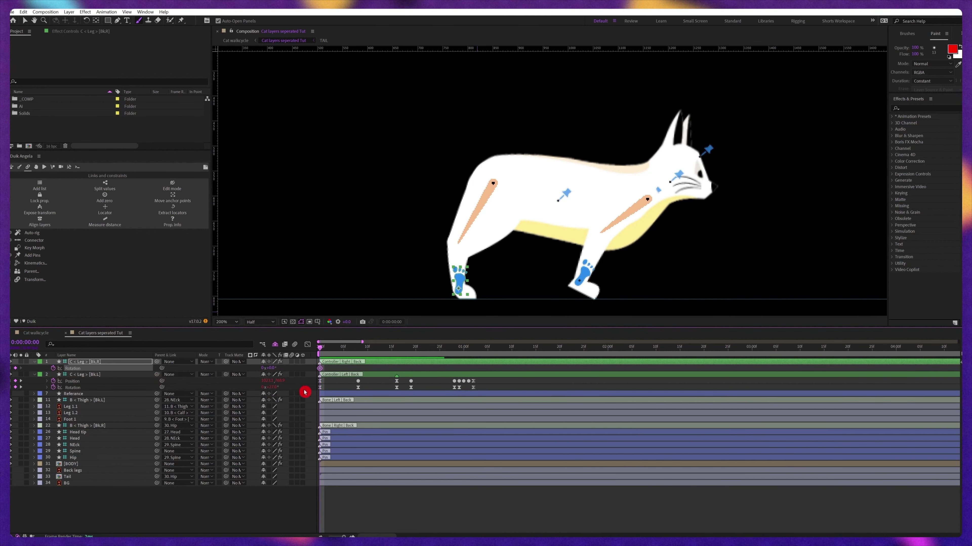
{"action": "key", "text": "shift+p"}
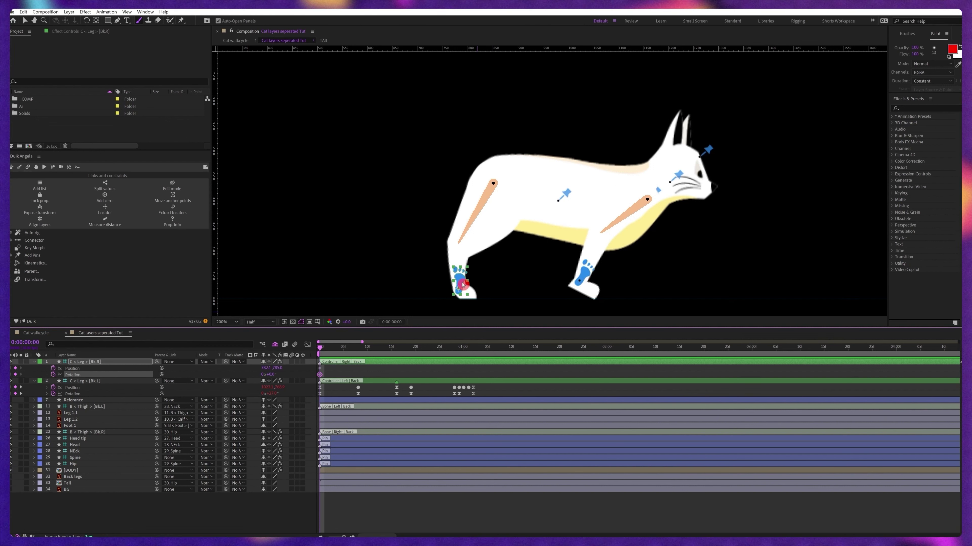
Step: At frame 0, move the C < Leg > [Bk.R] controller forward beneath the hip, tilt its Rotation slightly and nudge the foot onto the ground line
{"action": "left_click_drag", "start_coordinate": [461, 284], "coordinate": [540, 284]}
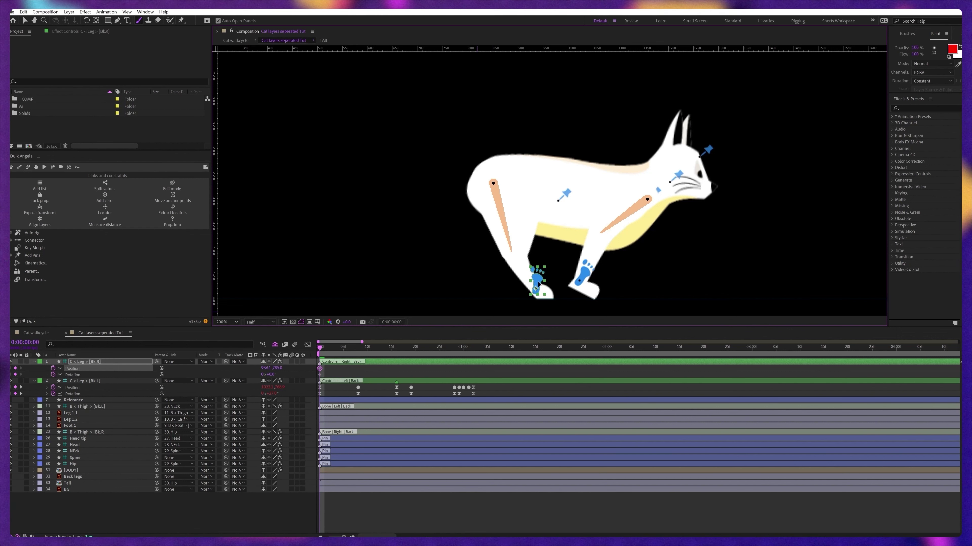
{"action": "left_click_drag", "start_coordinate": [273, 376], "coordinate": [268, 377]}
{"action": "key", "text": "Left"}
{"action": "key", "text": "Left"}
{"action": "key", "text": "Left"}
{"action": "key", "text": "Left"}
{"action": "key", "text": "Left"}
{"action": "key", "text": "Left"}
{"action": "key", "text": "Left"}
{"action": "key", "text": "Left"}
{"action": "key", "text": "Down"}
{"action": "key", "text": "Down"}
{"action": "key", "text": "Down"}
{"action": "key", "text": "Down"}
Step: At frame 16, keyframe the C < Leg > [Bk.R] controller's Position and Rotation with the foot stretched back behind the body and its heel raised
{"action": "key", "text": "k"}
{"action": "key", "text": "k"}
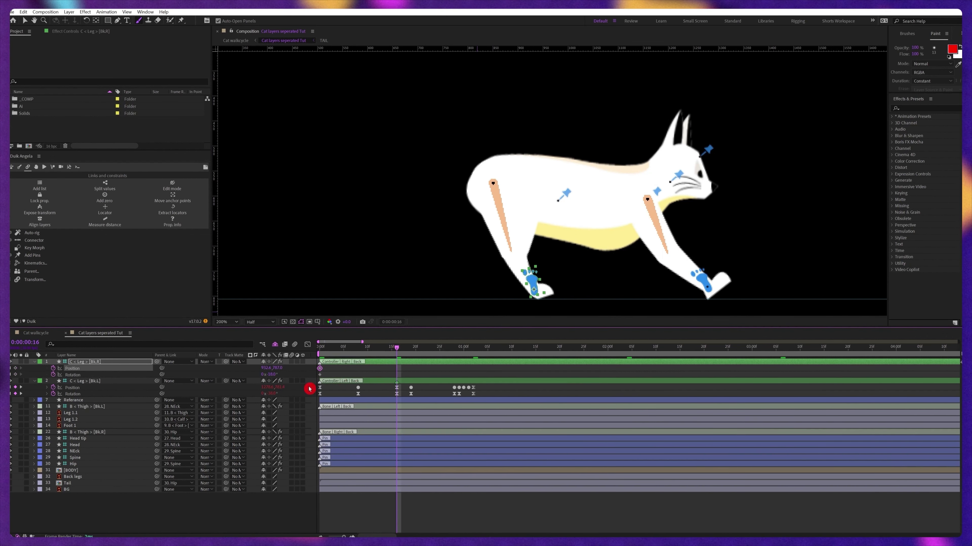
{"action": "left_click", "coordinate": [15, 369]}
{"action": "left_click", "coordinate": [15, 375]}
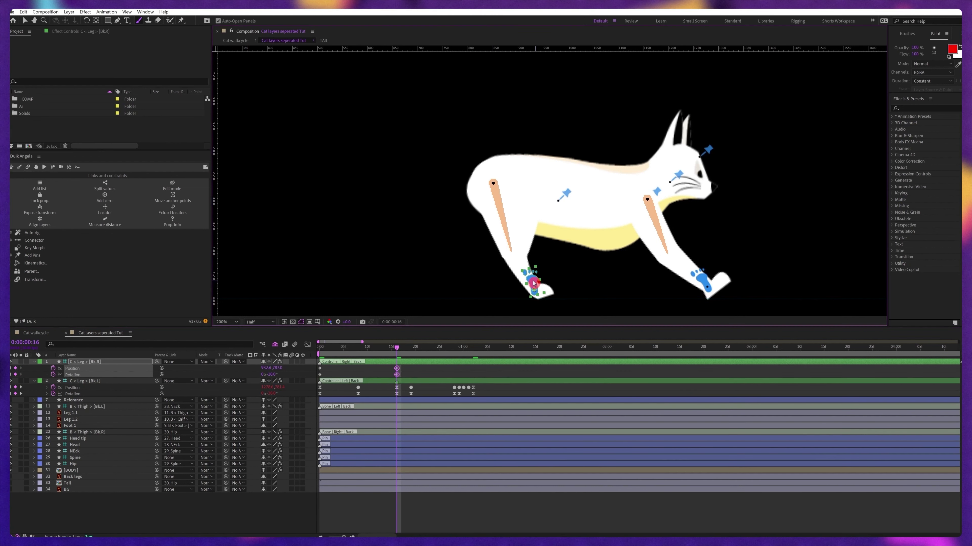
{"action": "left_click_drag", "start_coordinate": [529, 270], "coordinate": [399, 286]}
{"action": "left_click_drag", "start_coordinate": [271, 375], "coordinate": [290, 376]}
{"action": "key", "text": "shift+Up"}
{"action": "key", "text": "shift+Up"}
{"action": "key", "text": "shift+Right"}
{"action": "key", "text": "shift+Right"}
{"action": "key", "text": "shift+Right"}
{"action": "key", "text": "shift+Right"}
{"action": "key", "text": "shift+Right"}
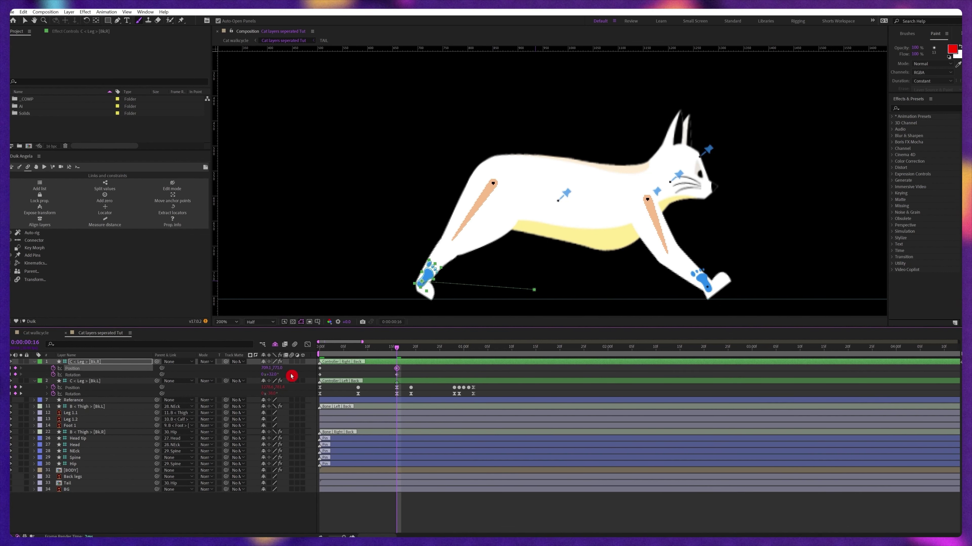
{"action": "key", "text": "shift+Up"}
{"action": "key", "text": "shift+Up"}
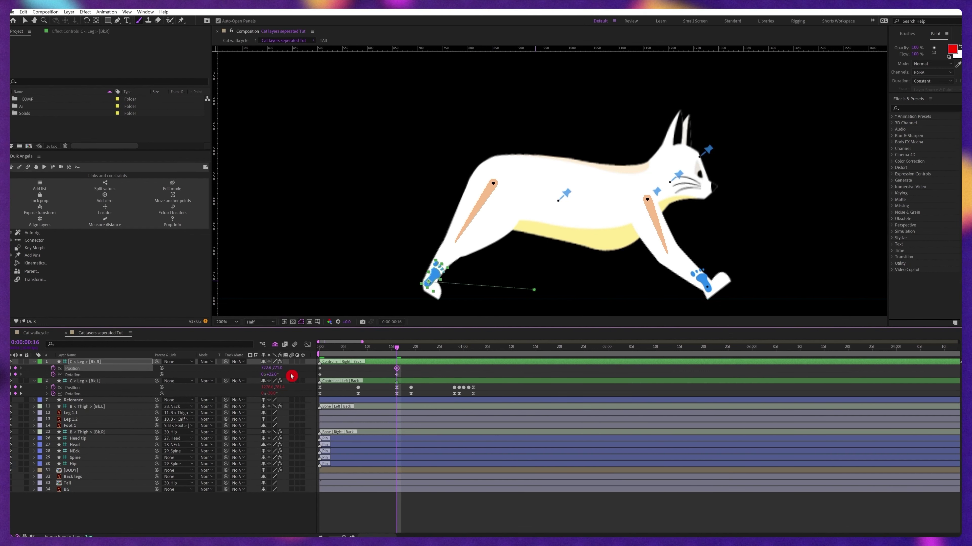
Step: Copy the C < Leg > [Bk.R] controller's first Position and Rotation keyframes to 0:00:01:02 and apply Easy Ease to all its keyframes
{"action": "left_click", "coordinate": [473, 347]}
{"action": "left_click_drag", "start_coordinate": [324, 380], "coordinate": [312, 380]}
{"action": "key", "text": "ctrl+c"}
{"action": "key", "text": "ctrl+v"}
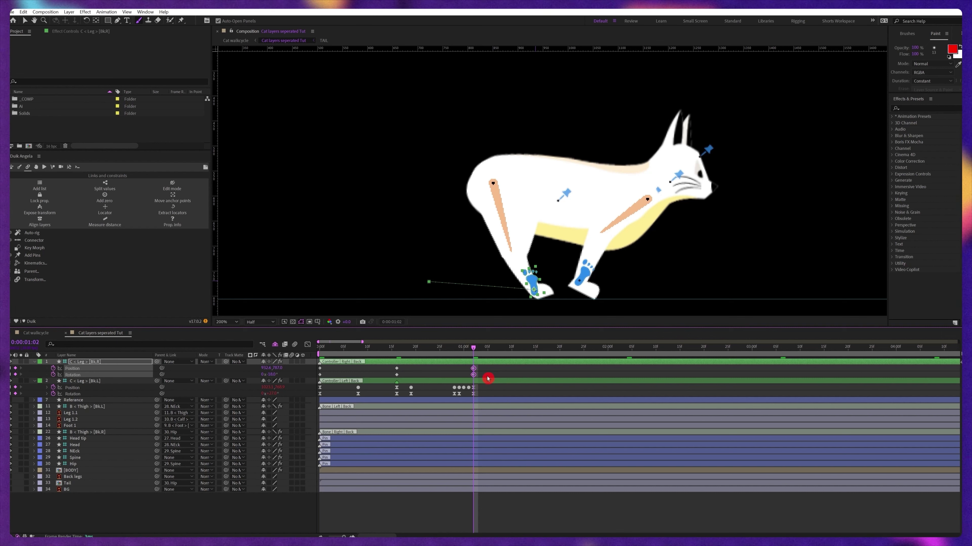
{"action": "left_click_drag", "start_coordinate": [482, 367], "coordinate": [317, 378]}
{"action": "key", "text": "F9"}
{"action": "left_click", "coordinate": [355, 373]}
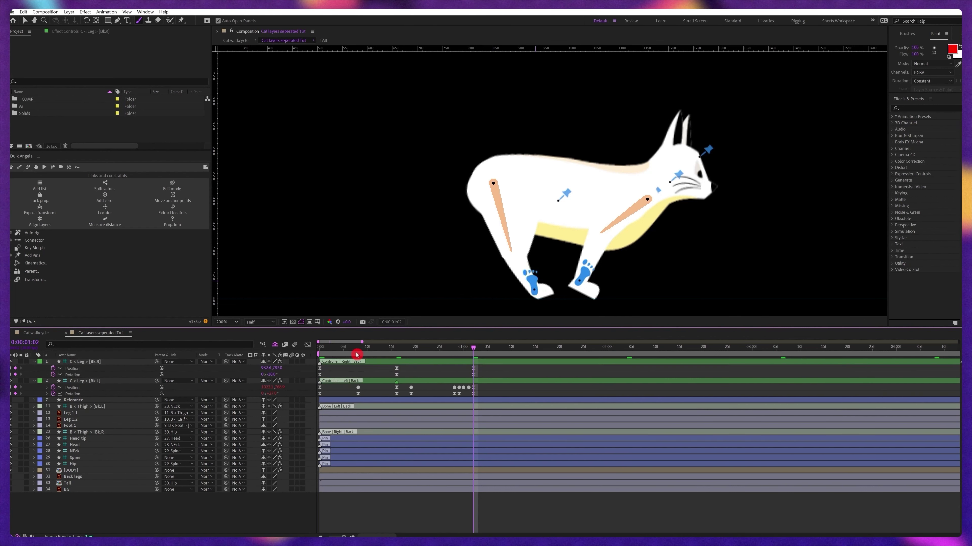
Step: At frame 24, lift the C < Leg > [Bk.R] controller off the ground and increase its Rotation, with both keyframes eased
{"action": "left_click", "coordinate": [396, 354]}
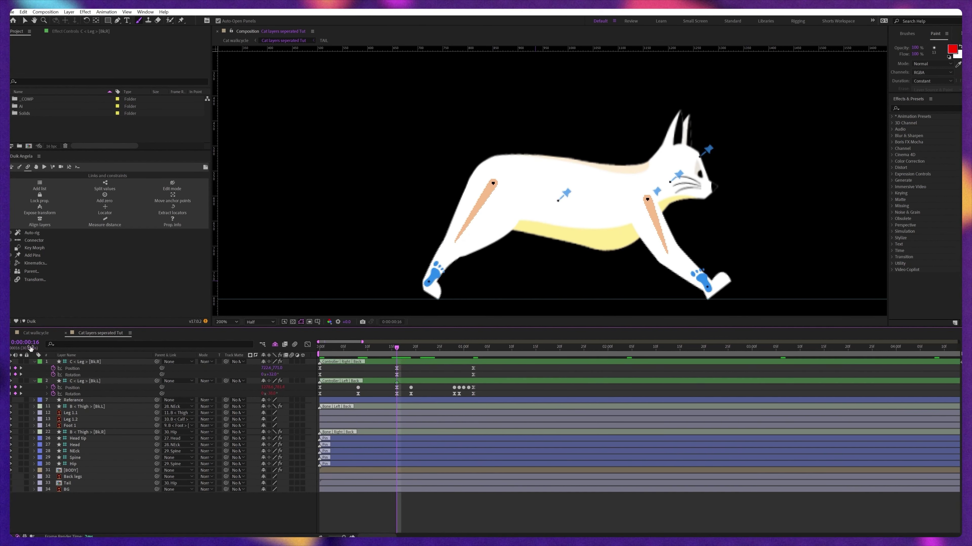
{"action": "key", "text": "Return"}
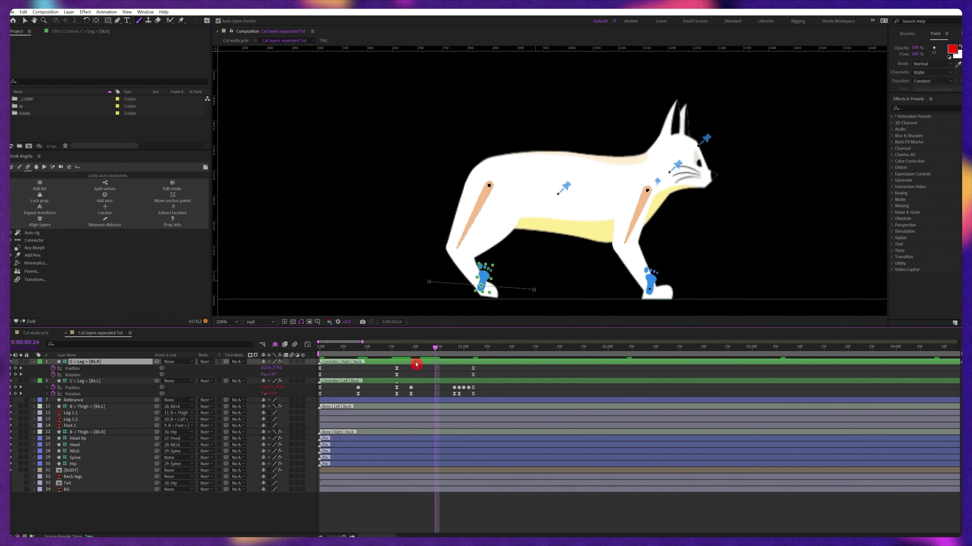
{"action": "left_click_drag", "start_coordinate": [478, 277], "coordinate": [489, 270]}
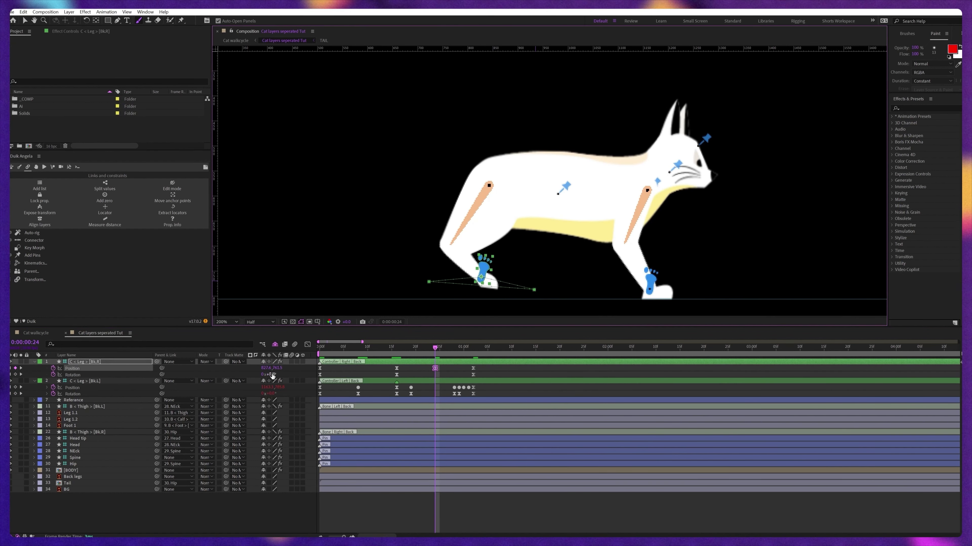
{"action": "left_click_drag", "start_coordinate": [271, 375], "coordinate": [275, 375]}
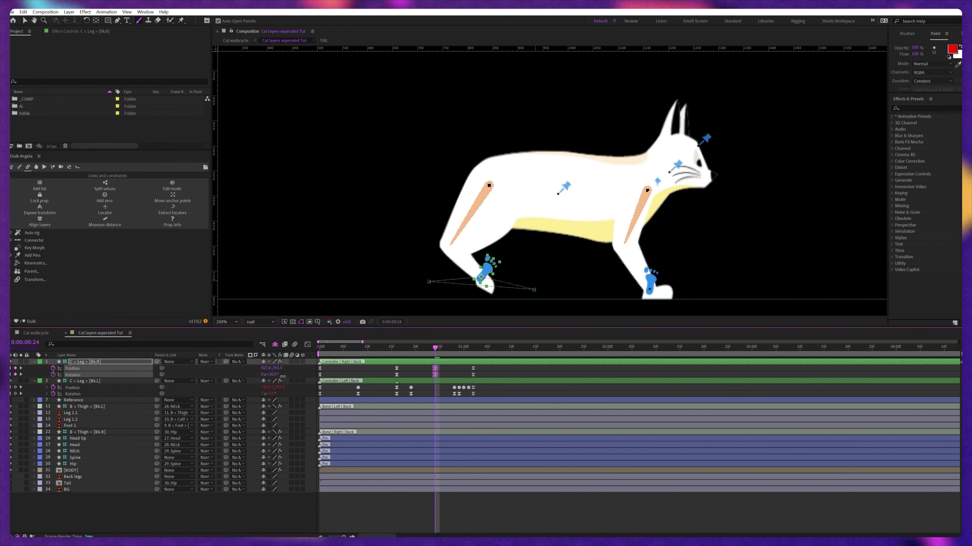
{"action": "left_click_drag", "start_coordinate": [429, 390], "coordinate": [451, 373]}
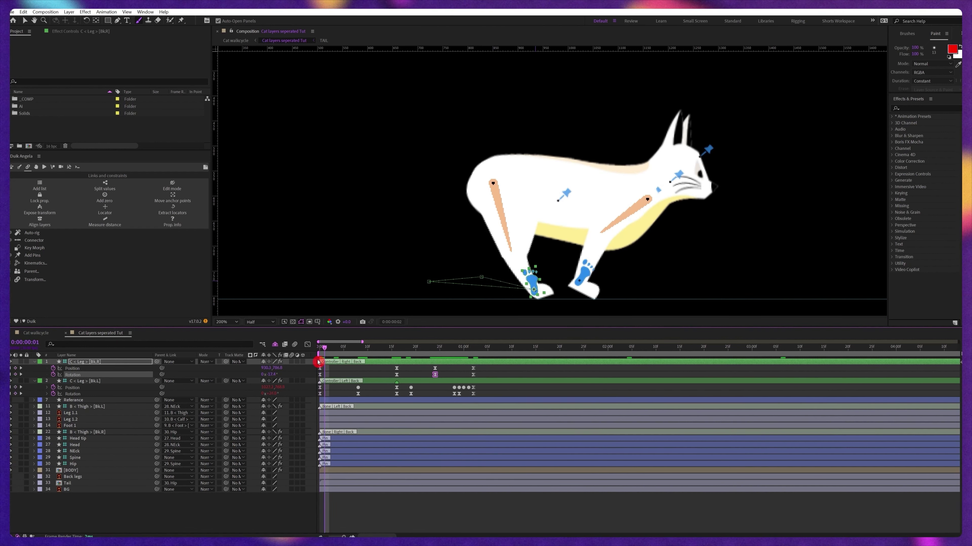
Step: At frame 3, set the C < Leg > [Bk.R] controller's Rotation to 0° and add a Position keyframe
{"action": "left_click_drag", "start_coordinate": [318, 362], "coordinate": [331, 368]}
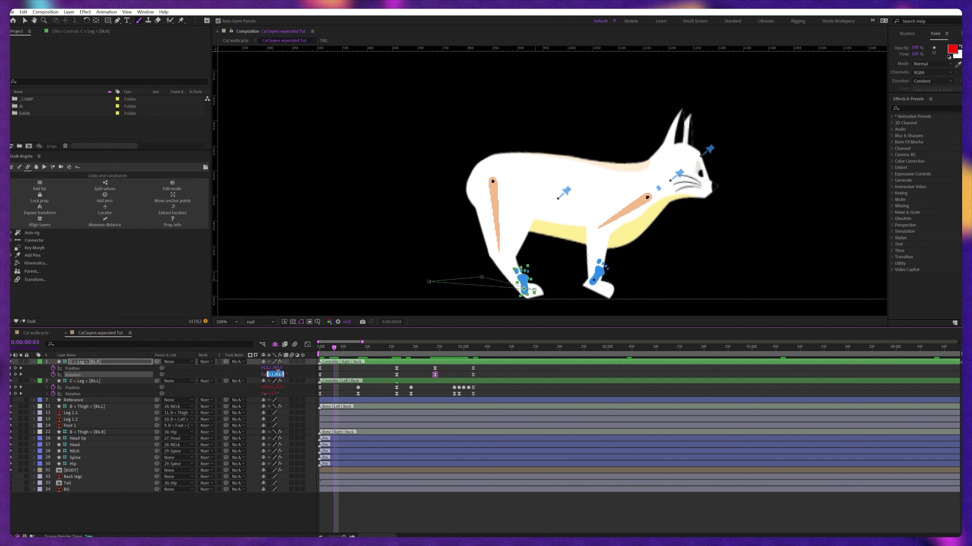
{"action": "type", "text": "0"}
{"action": "key", "text": "Return"}
{"action": "left_click", "coordinate": [356, 363]}
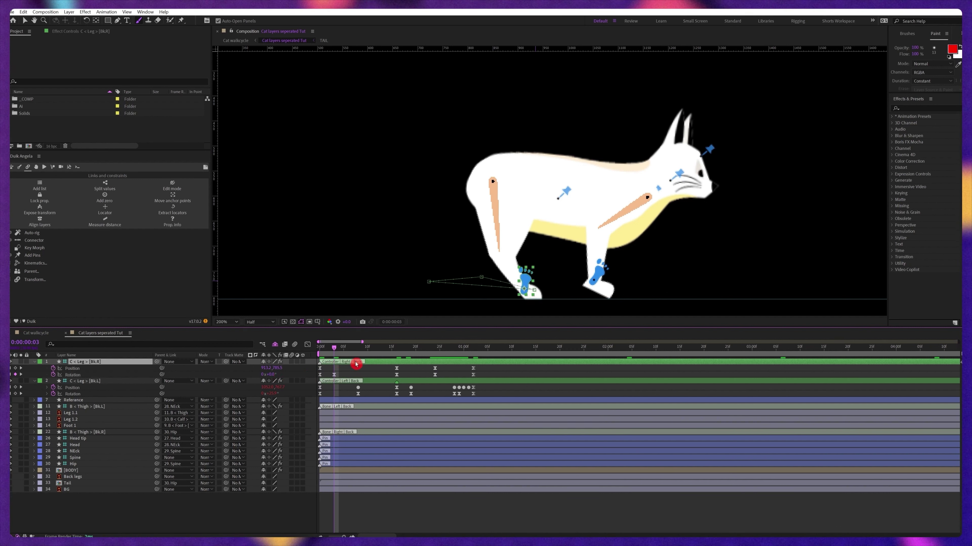
{"action": "key", "text": "alt+shift+p"}
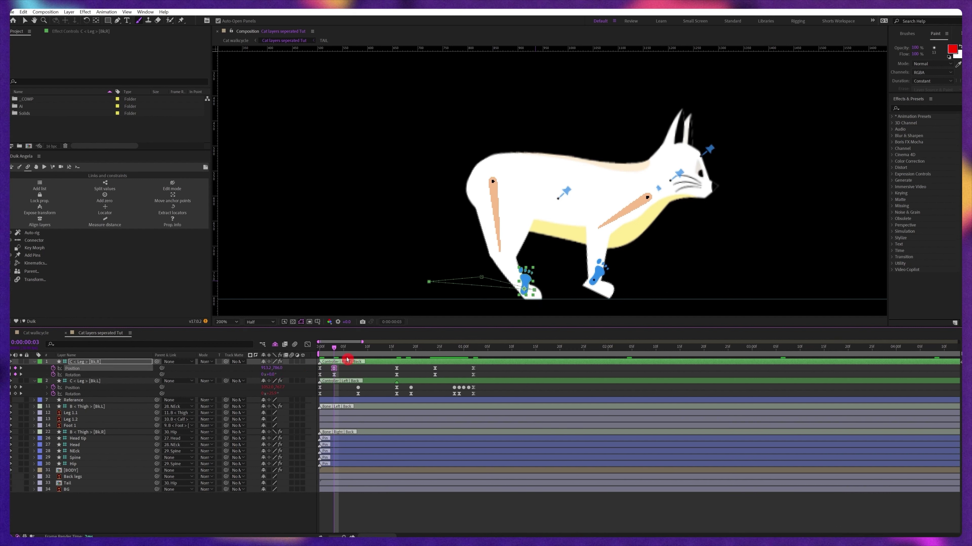
Step: At frame 13, set the C < Leg > [Bk.R] controller's Rotation to 0° and nudge it down to the ground line and slightly forward
{"action": "left_click_drag", "start_coordinate": [340, 349], "coordinate": [382, 352]}
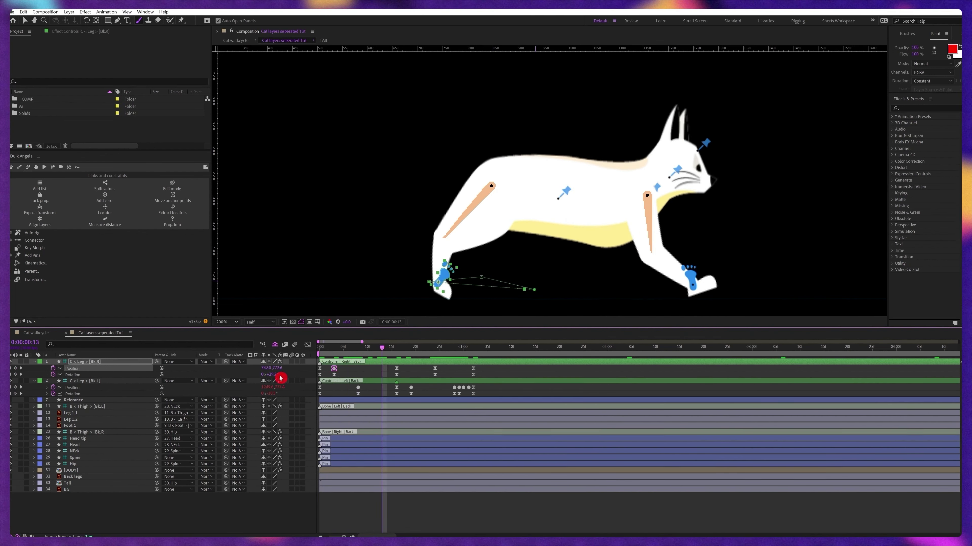
{"action": "type", "text": "0"}
{"action": "key", "text": "Return"}
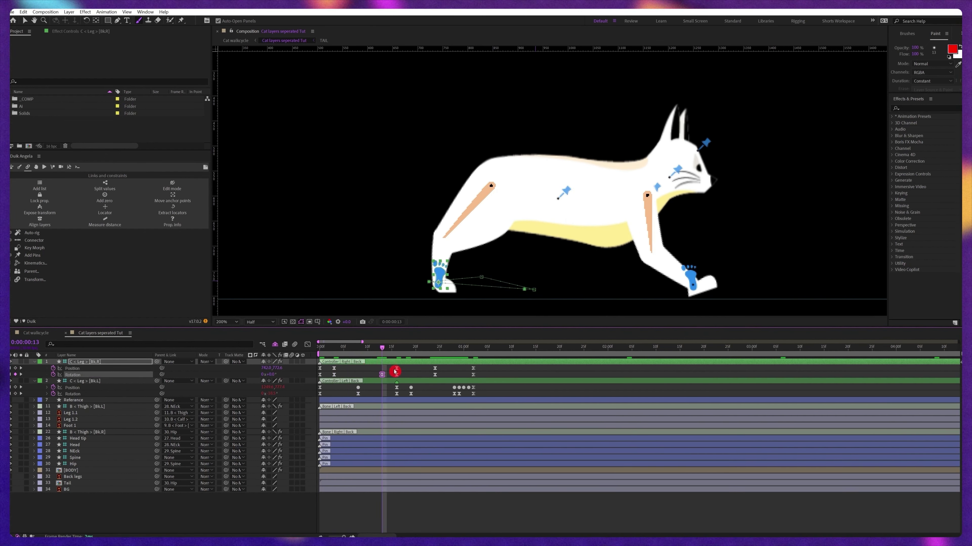
{"action": "key", "text": "shift+Down"}
{"action": "key", "text": "shift+Down"}
{"action": "key", "text": "Down"}
{"action": "key", "text": "Down"}
{"action": "key", "text": "Down"}
{"action": "key", "text": "Down"}
{"action": "key", "text": "Down"}
{"action": "key", "text": "Down"}
{"action": "key", "text": "shift+Right"}
{"action": "key", "text": "Right"}
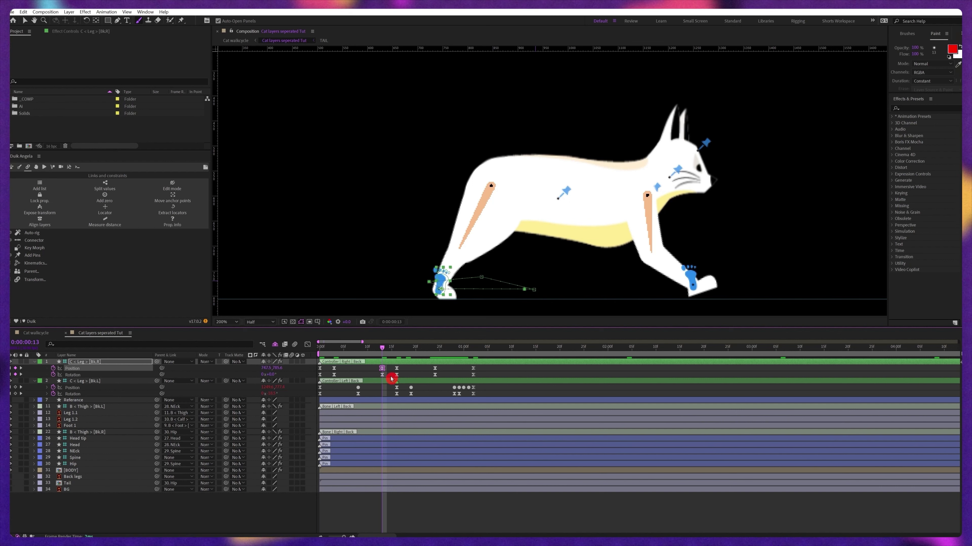
{"action": "key", "text": "Right"}
{"action": "key", "text": "Right"}
{"action": "key", "text": "Right"}
{"action": "key", "text": "Right"}
{"action": "key", "text": "Right"}
{"action": "key", "text": "Right"}
{"action": "key", "text": "Up"}
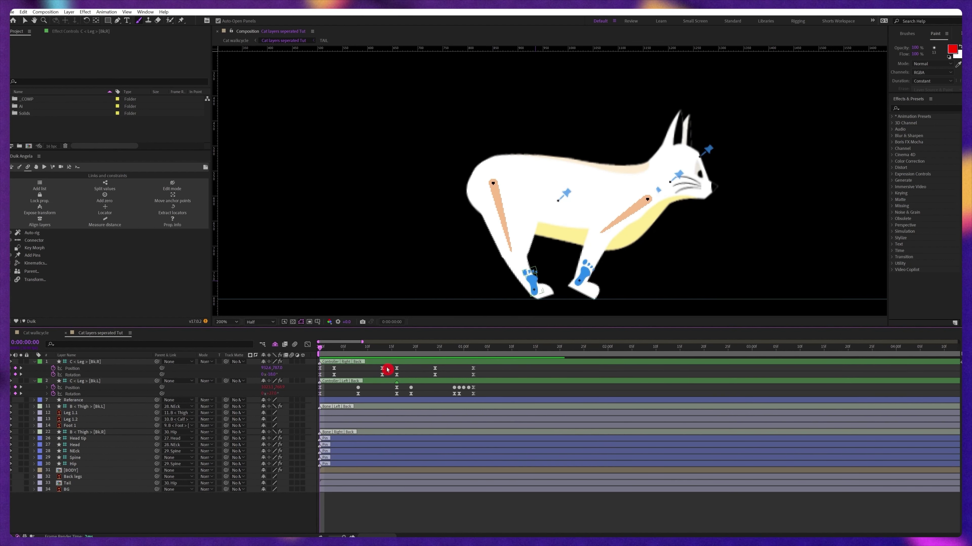
Step: Switch the C < Leg > [Bk.R] controller's Position keyframes at frames 3, 13 and 24 to Auto Bezier
{"action": "left_click_drag", "start_coordinate": [385, 367], "coordinate": [329, 371]}
{"action": "left_click", "coordinate": [435, 369], "text": "shift"}
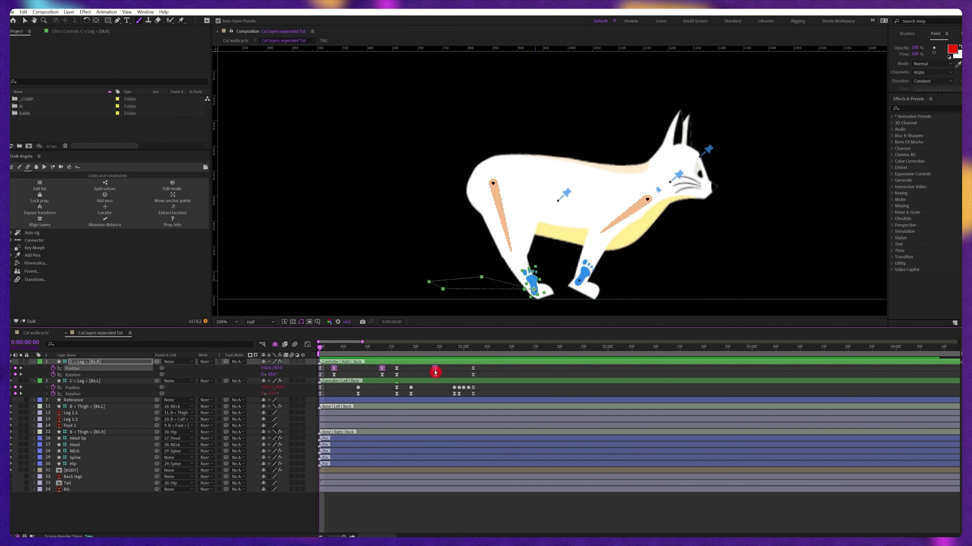
{"action": "left_click", "coordinate": [449, 372]}
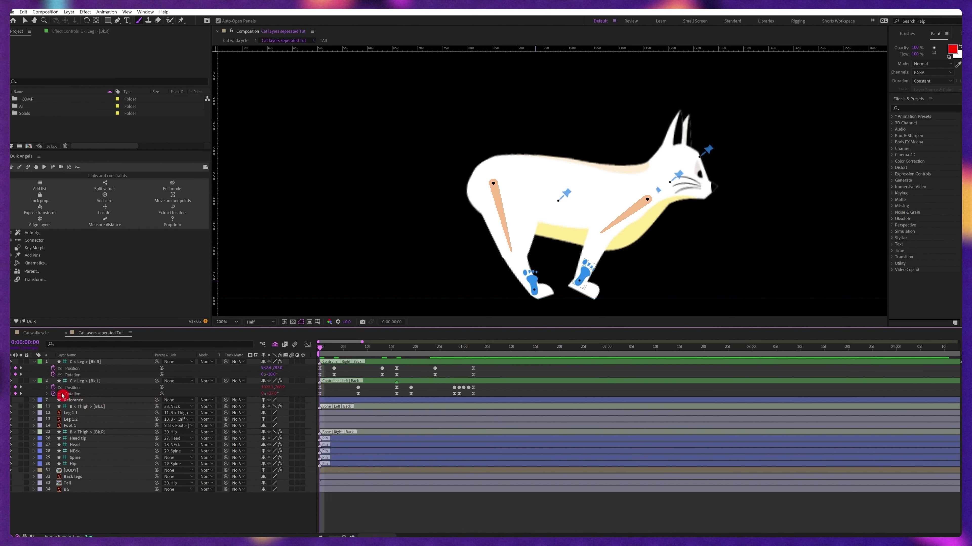
Step: Copy the expression loopIn()+loopOut()-value from the [Bk.L] controller to the C < Leg > [Bk.R] controller's Rotation and Position, and preview the walk
{"action": "left_click", "coordinate": [47, 394]}
{"action": "left_click", "coordinate": [364, 403]}
{"action": "key", "text": "ctrl+c"}
{"action": "left_click", "coordinate": [139, 389]}
{"action": "left_click", "coordinate": [47, 394]}
{"action": "left_click", "coordinate": [54, 375], "text": "alt"}
{"action": "key", "text": "ctrl+v"}
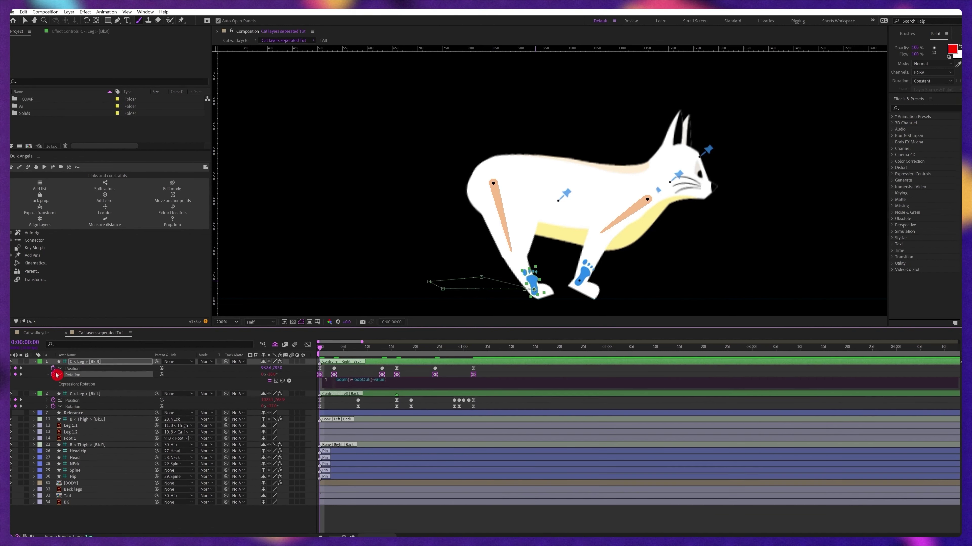
{"action": "left_click", "coordinate": [53, 369], "text": "alt"}
{"action": "key", "text": "ctrl+v"}
{"action": "left_click", "coordinate": [315, 375]}
{"action": "left_click", "coordinate": [48, 388]}
{"action": "left_click", "coordinate": [47, 369]}
{"action": "key", "text": "space"}
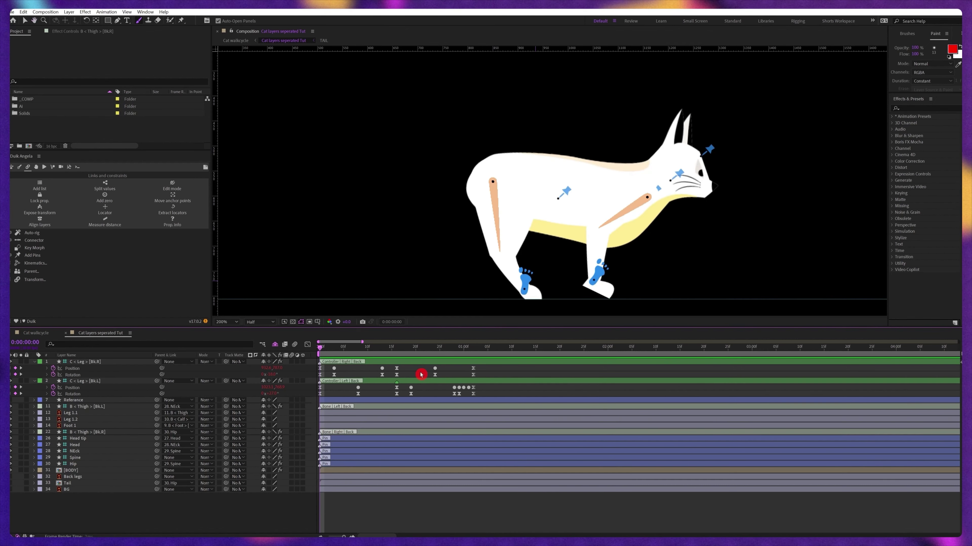
{"action": "key", "text": "space"}
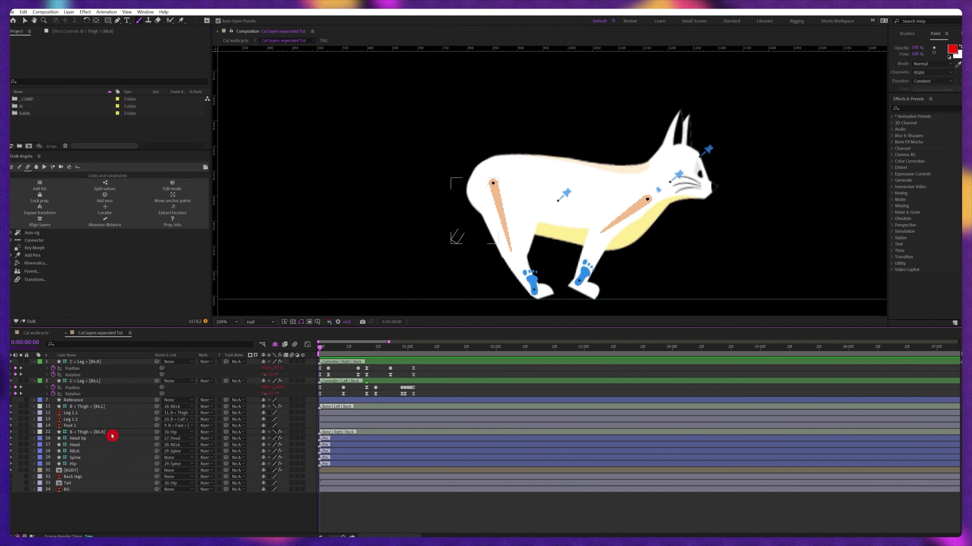
Step: Keyframe the B < Thigh > [Bk.R] bone's Position at frame 0, and shift the bone slightly down and backward at frame 16
{"action": "left_click", "coordinate": [112, 436]}
{"action": "left_click", "coordinate": [453, 236]}
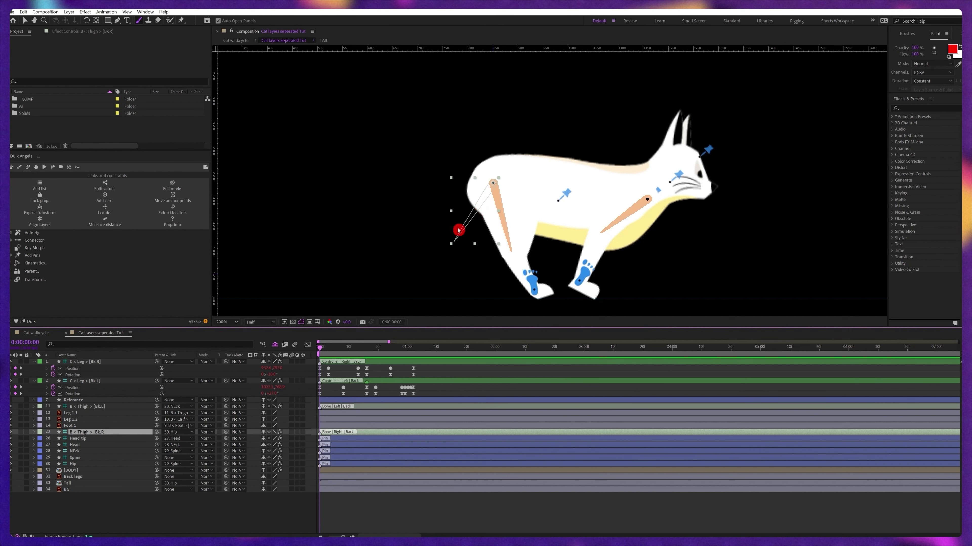
{"action": "key", "text": "p"}
{"action": "left_click", "coordinate": [54, 439]}
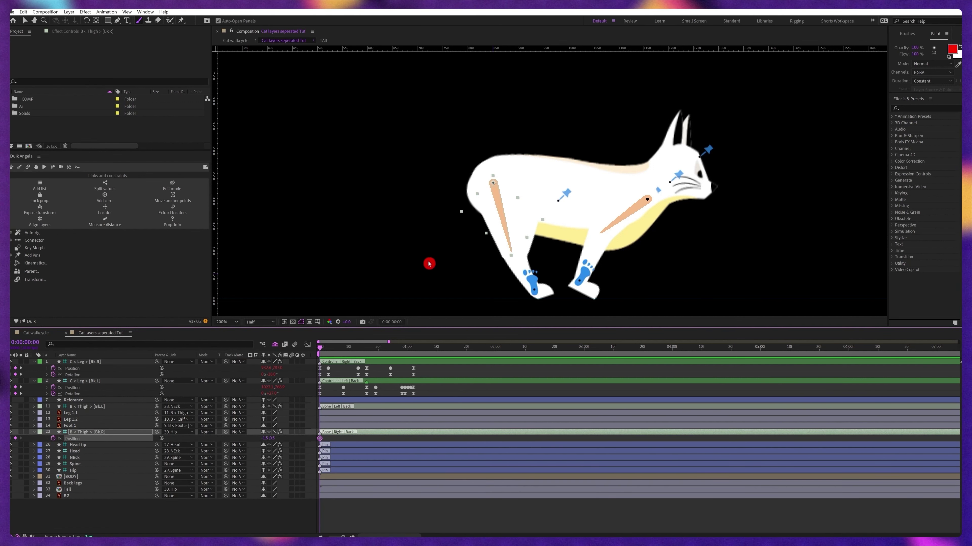
{"action": "left_click_drag", "start_coordinate": [325, 347], "coordinate": [368, 355]}
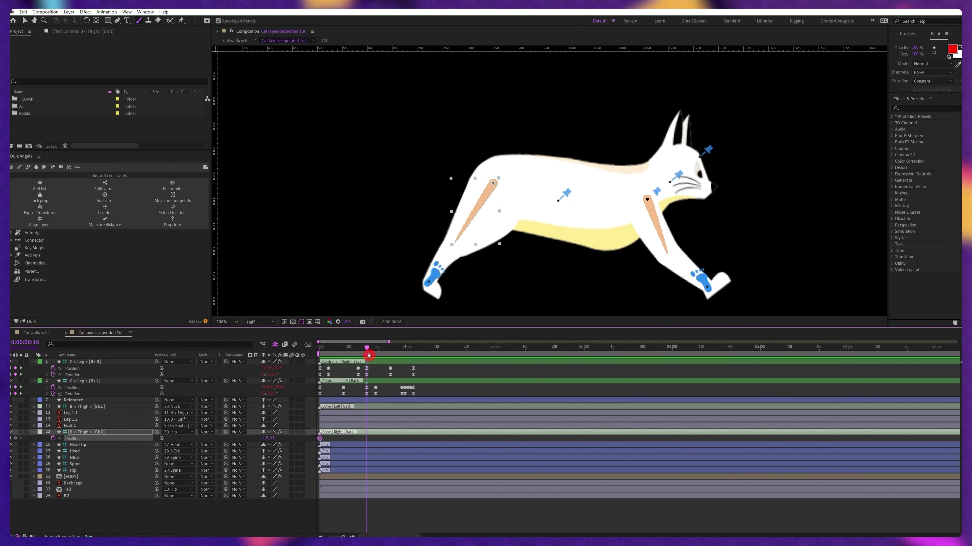
{"action": "left_click_drag", "start_coordinate": [485, 197], "coordinate": [482, 201]}
{"action": "left_click", "coordinate": [483, 201]}
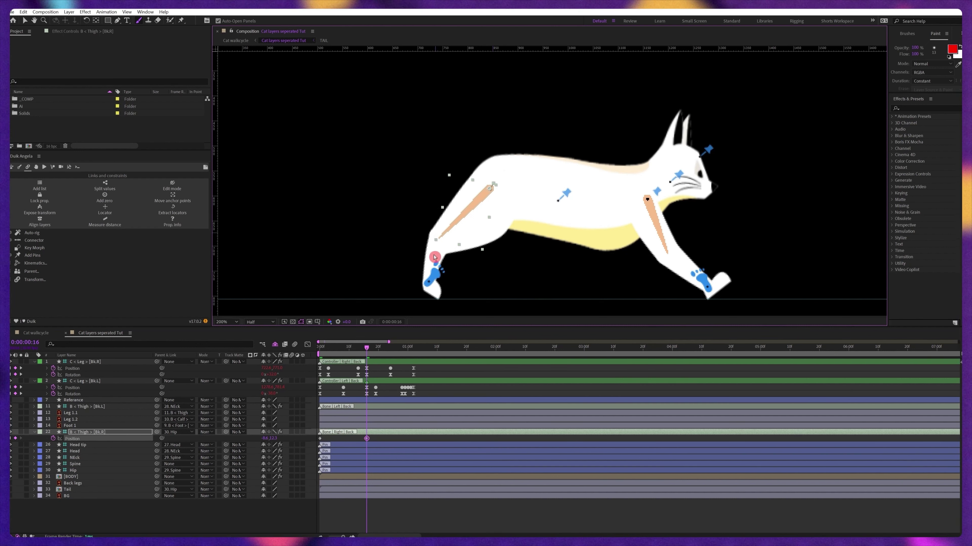
Step: Copy the B < Thigh > [Bk.R] bone's first Position keyframe to 0:00:01:02 and apply Easy Ease to all its Position keyframes
{"action": "left_click", "coordinate": [410, 348]}
{"action": "left_click_drag", "start_coordinate": [411, 348], "coordinate": [414, 348]}
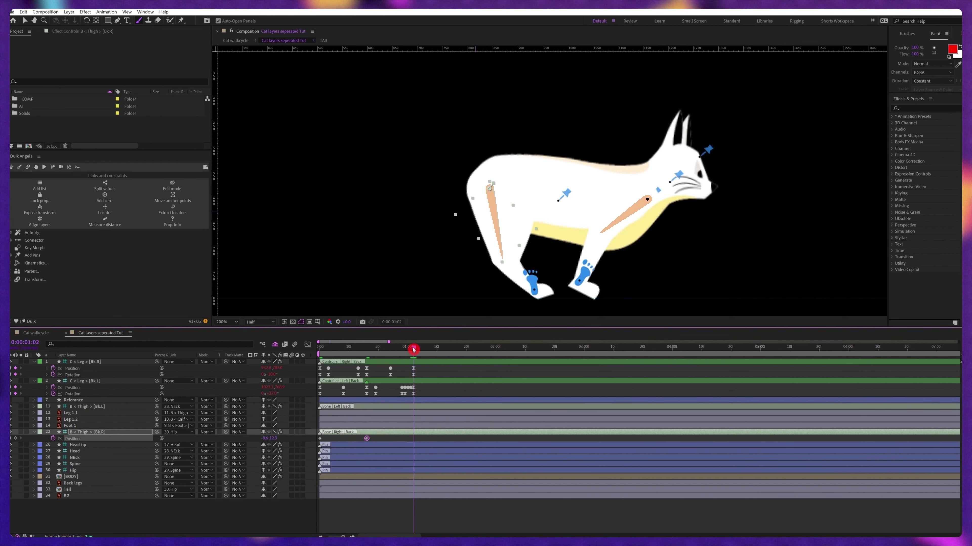
{"action": "left_click", "coordinate": [330, 445]}
{"action": "key", "text": "ctrl+v"}
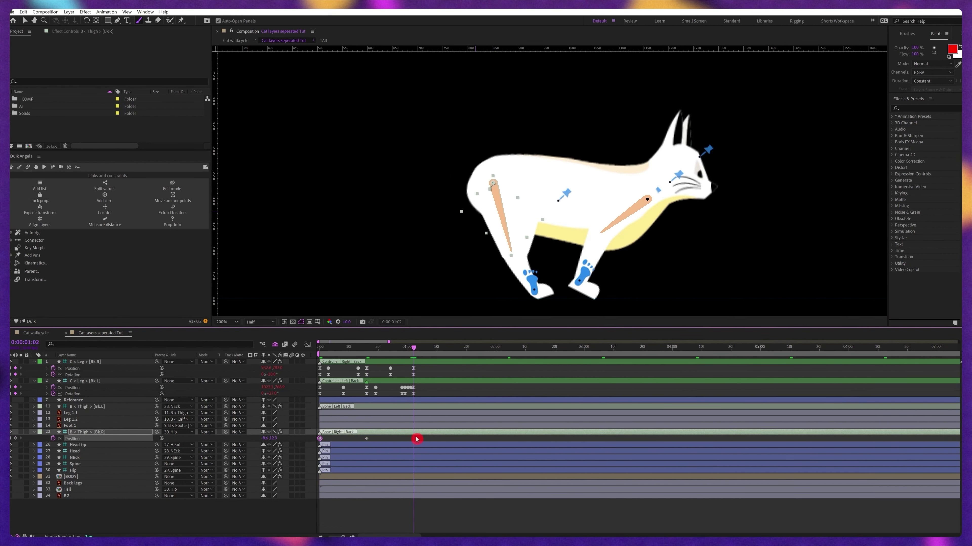
{"action": "left_click_drag", "start_coordinate": [421, 436], "coordinate": [306, 447]}
{"action": "key", "text": "F9"}
Step: Copy the loopIn()+loopOut()-value expression from the C < Leg > [Bk.L] controller's Position to the B < Thigh > [Bk.R] bone's Position
{"action": "left_click", "coordinate": [47, 388]}
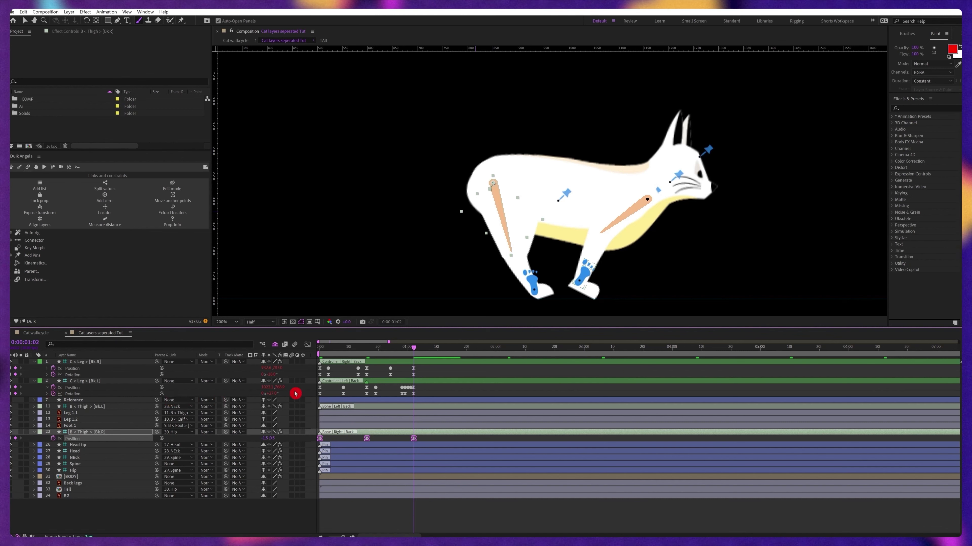
{"action": "left_click", "coordinate": [362, 398]}
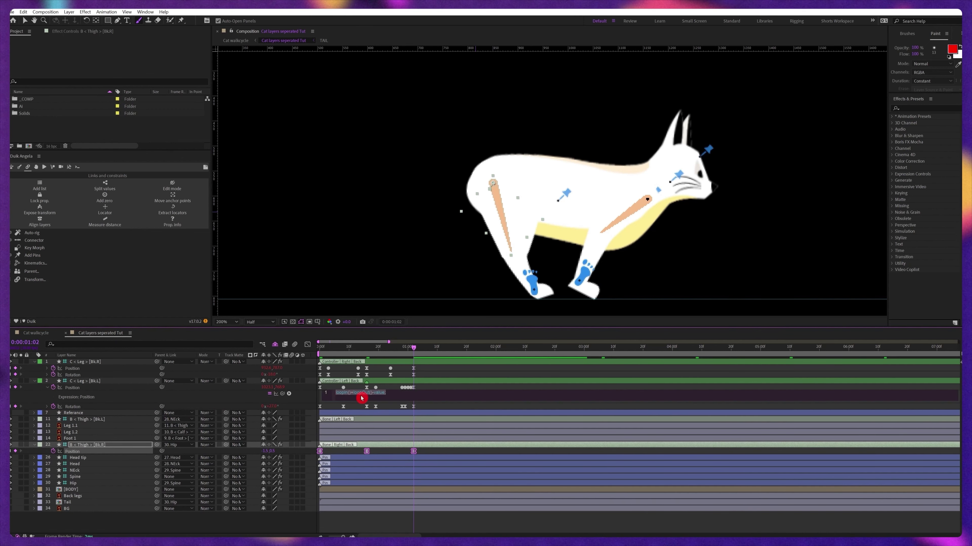
{"action": "left_click", "coordinate": [47, 454]}
{"action": "left_click", "coordinate": [53, 452], "text": "alt"}
{"action": "key", "text": "ctrl+v"}
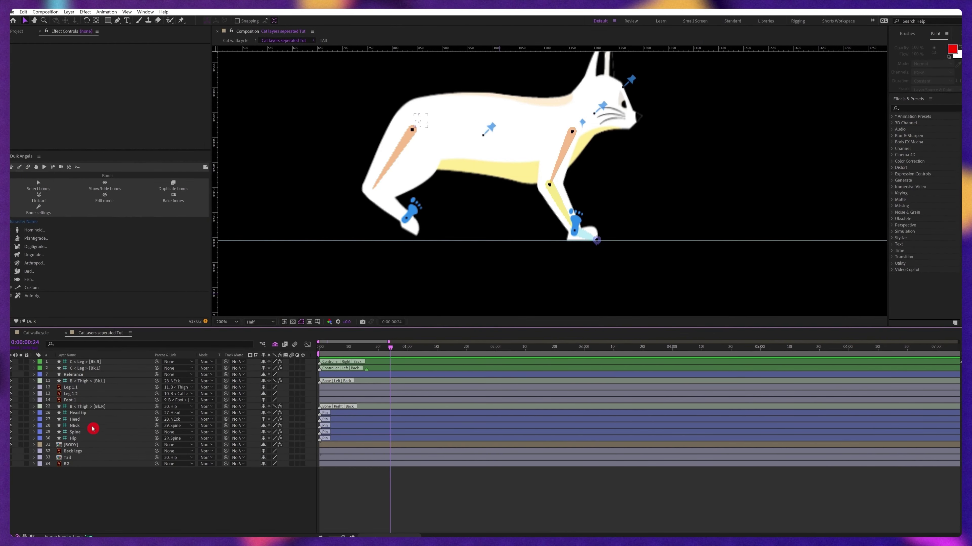
Step: Duplicate the Leg 1.1, Leg 1.2 and Foot 1 layers and place the copies just above the B < Thigh > [Bk.R] bone
{"action": "left_click", "coordinate": [78, 401]}
{"action": "left_click", "coordinate": [76, 388], "text": "shift"}
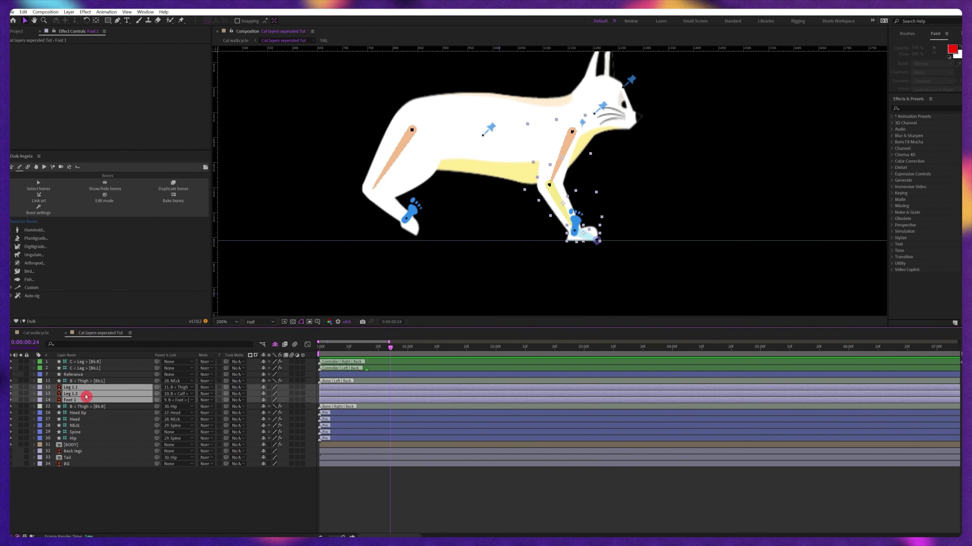
{"action": "key", "text": "ctrl+d"}
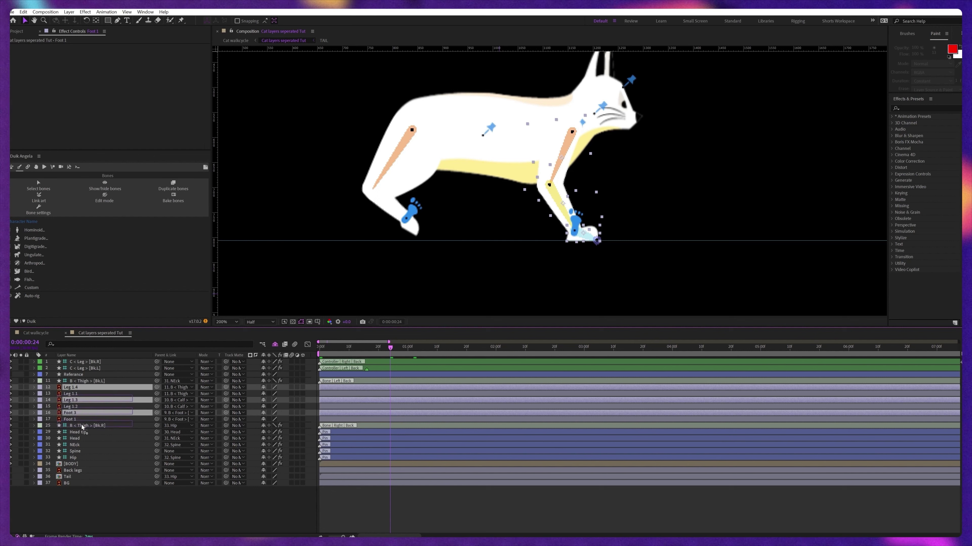
{"action": "left_click_drag", "start_coordinate": [82, 428], "coordinate": [80, 427]}
{"action": "left_click", "coordinate": [130, 517]}
Step: Create a new Duik leg armature and align its thigh, calf, foot and tip joints with the cat's front leg
{"action": "left_click", "coordinate": [35, 235]}
{"action": "left_click", "coordinate": [51, 253]}
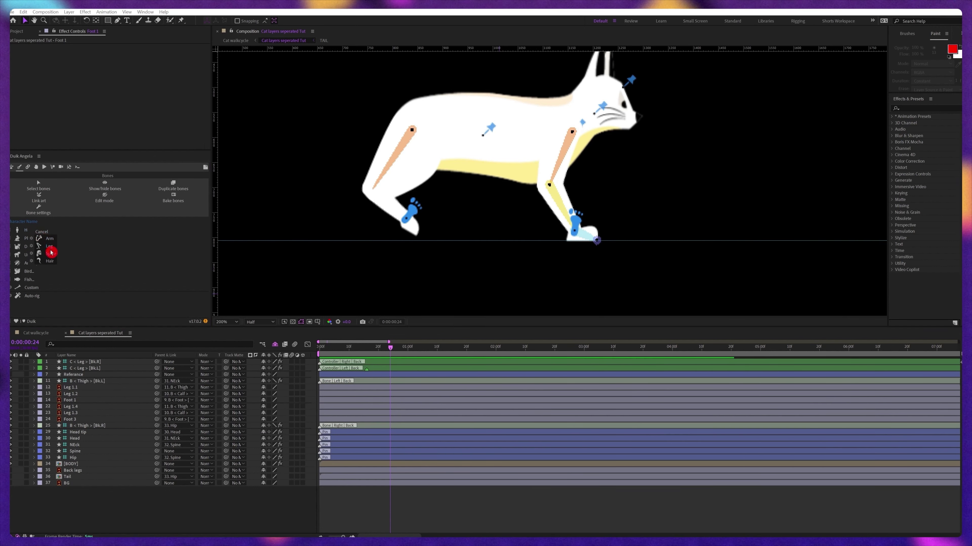
{"action": "left_click_drag", "start_coordinate": [483, 130], "coordinate": [572, 133]}
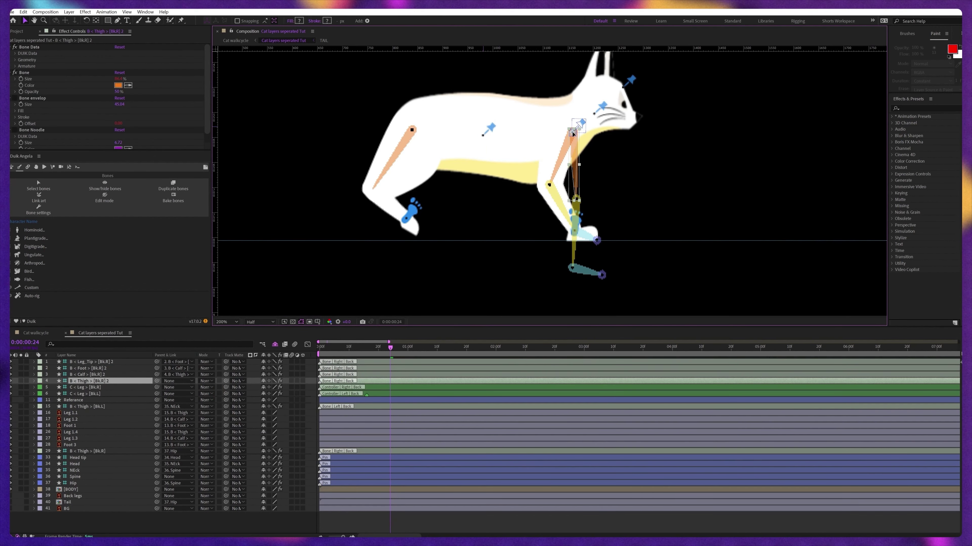
{"action": "left_click_drag", "start_coordinate": [575, 199], "coordinate": [541, 189]}
{"action": "scroll", "coordinate": [551, 185], "scroll_direction": "up", "scroll_amount": 2}
{"action": "scroll", "coordinate": [540, 190], "scroll_direction": "down", "scroll_amount": 1}
{"action": "left_click_drag", "start_coordinate": [551, 297], "coordinate": [508, 246]}
{"action": "left_click_drag", "start_coordinate": [501, 280], "coordinate": [503, 198]}
{"action": "scroll", "coordinate": [562, 251], "scroll_direction": "up", "scroll_amount": 1}
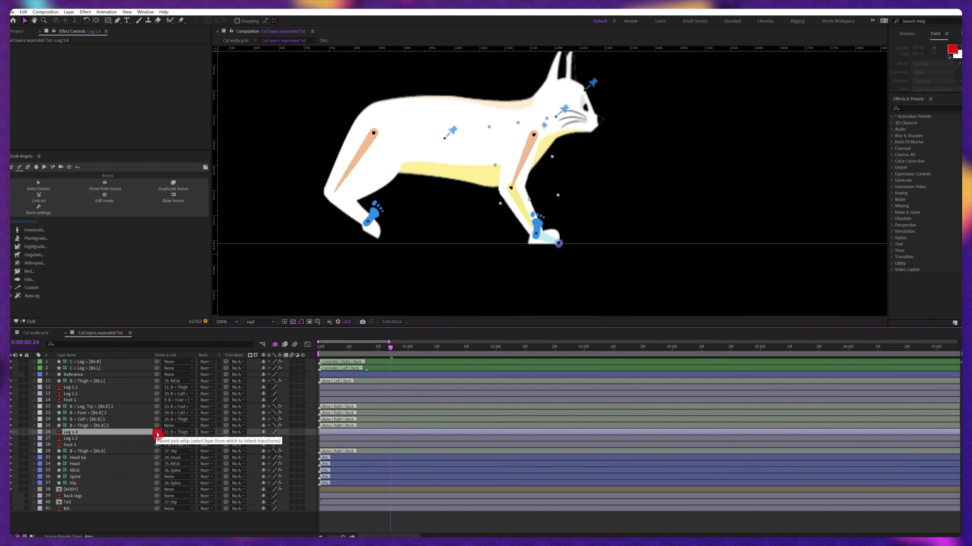
Step: Parent Leg 1.4 to B < Thigh > [Bk.R] 2, Leg 1.3 to B < Calf > [Bk.R] 2, and the duplicated foot to B < Foot > [Bk.R] 2
{"action": "left_click_drag", "start_coordinate": [157, 433], "coordinate": [94, 426]}
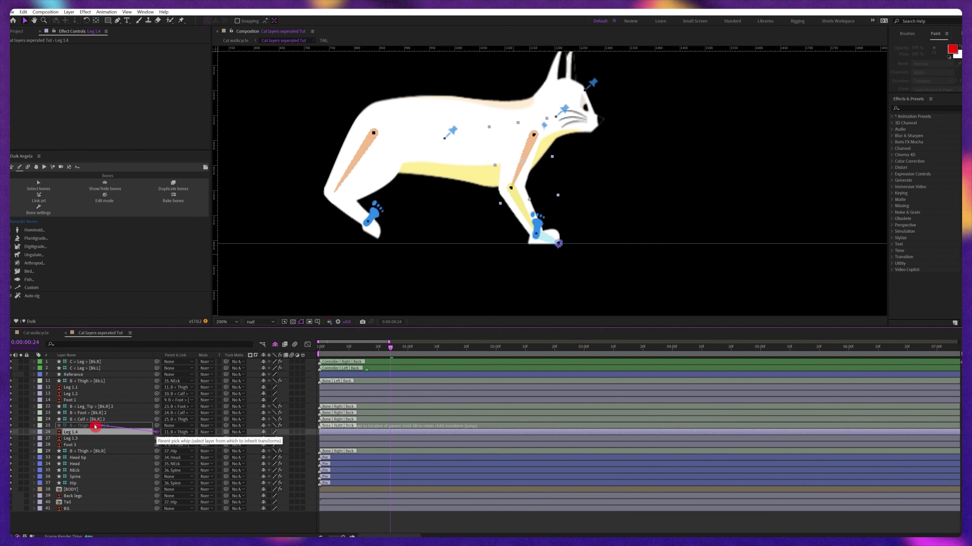
{"action": "left_click", "coordinate": [75, 440]}
{"action": "left_click_drag", "start_coordinate": [157, 443], "coordinate": [92, 419]}
{"action": "left_click", "coordinate": [78, 445]}
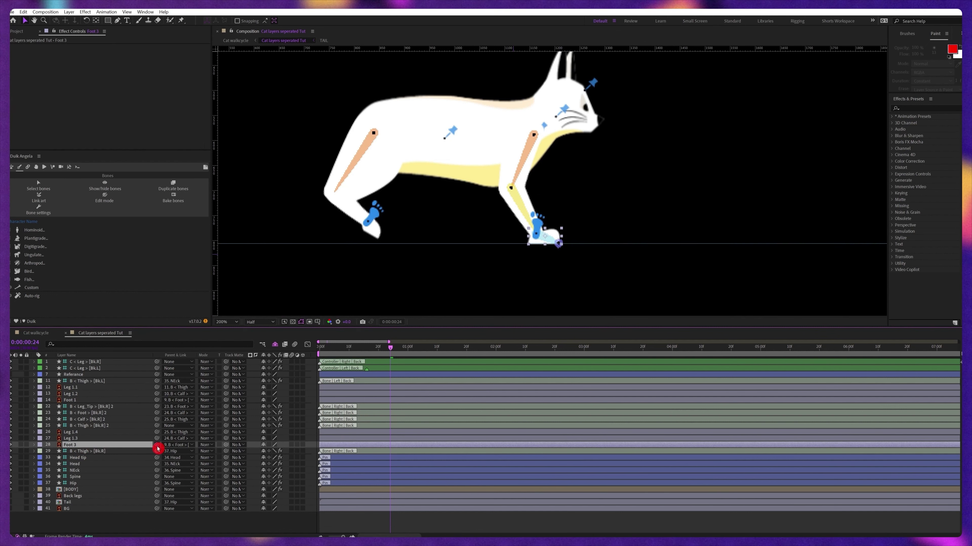
{"action": "left_click_drag", "start_coordinate": [158, 448], "coordinate": [93, 421]}
Step: Auto-rig the new leg bones from B < Thigh > [Bk.R] 2 to B < Leg_Tip > [Bk.R] 2
{"action": "left_click", "coordinate": [92, 426]}
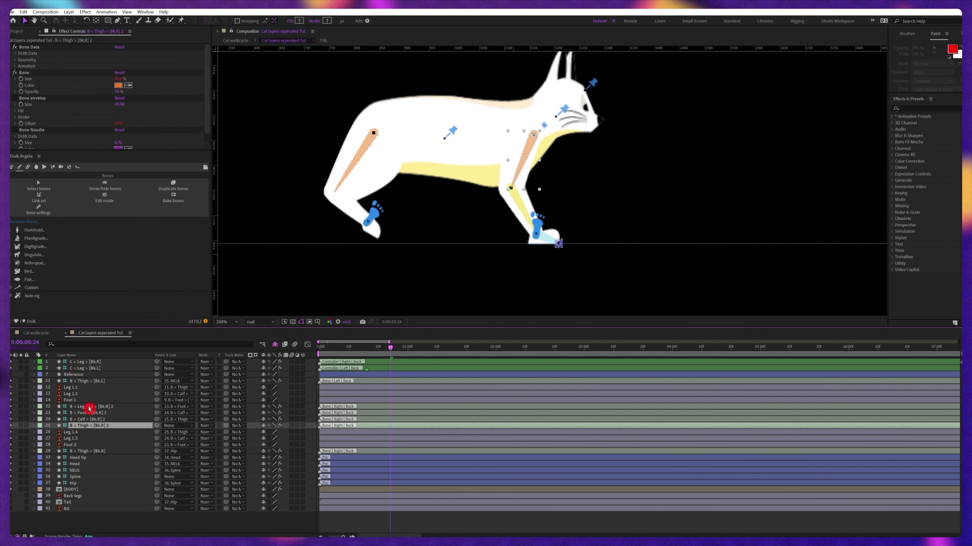
{"action": "left_click", "coordinate": [87, 406], "text": "shift"}
{"action": "left_click", "coordinate": [32, 295]}
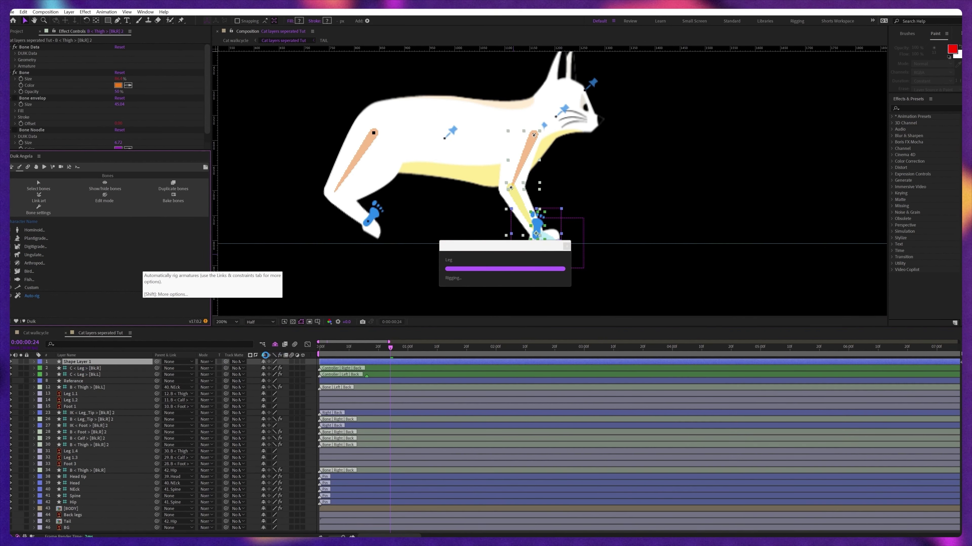
Step: Copy all Position and Rotation keyframes of the C < Leg > [Bk.L] controller and target the C < Leg > [Bk.R] 2 controller at 0:00:00:16
{"action": "left_click", "coordinate": [387, 374]}
{"action": "key", "text": "u"}
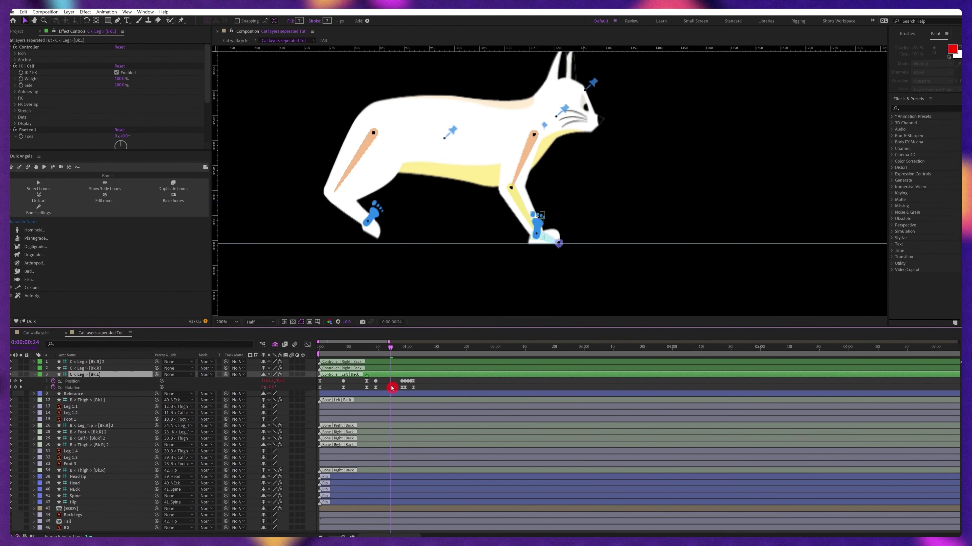
{"action": "left_click_drag", "start_coordinate": [306, 393], "coordinate": [313, 391]}
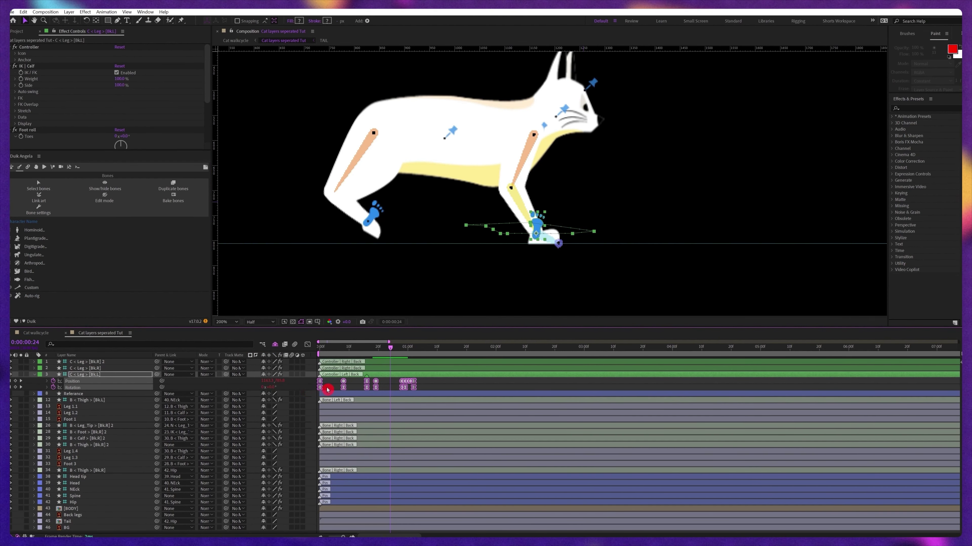
{"action": "left_click", "coordinate": [364, 359]}
{"action": "left_click", "coordinate": [366, 355]}
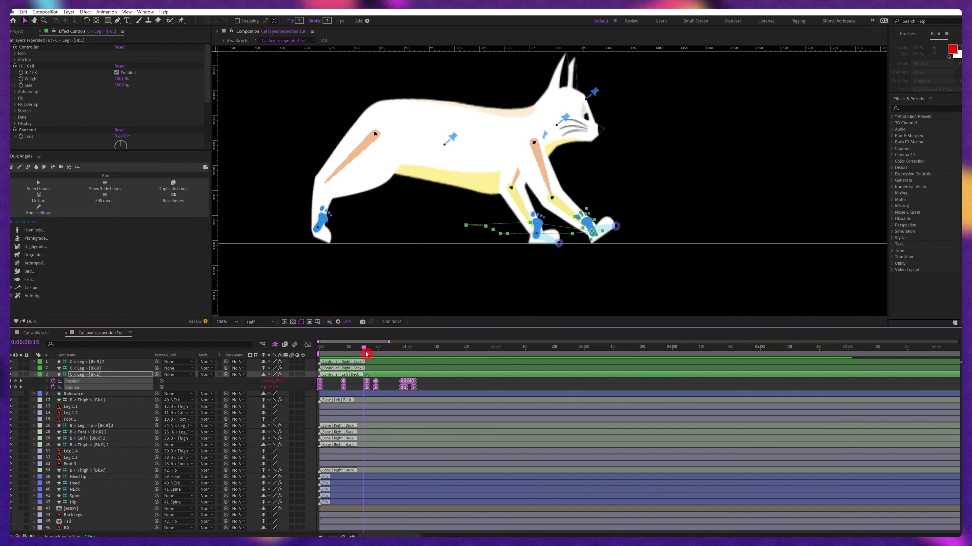
{"action": "left_click", "coordinate": [108, 386]}
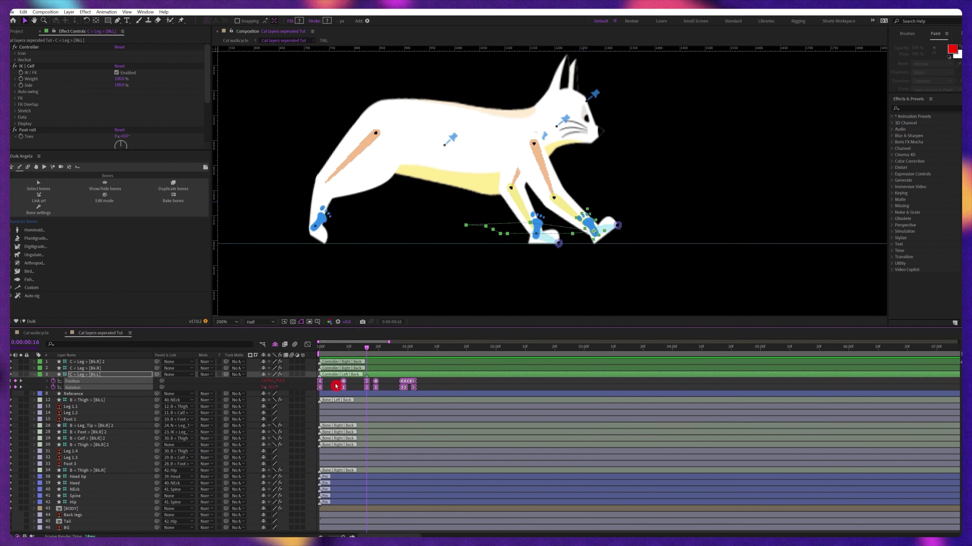
{"action": "left_click", "coordinate": [63, 364]}
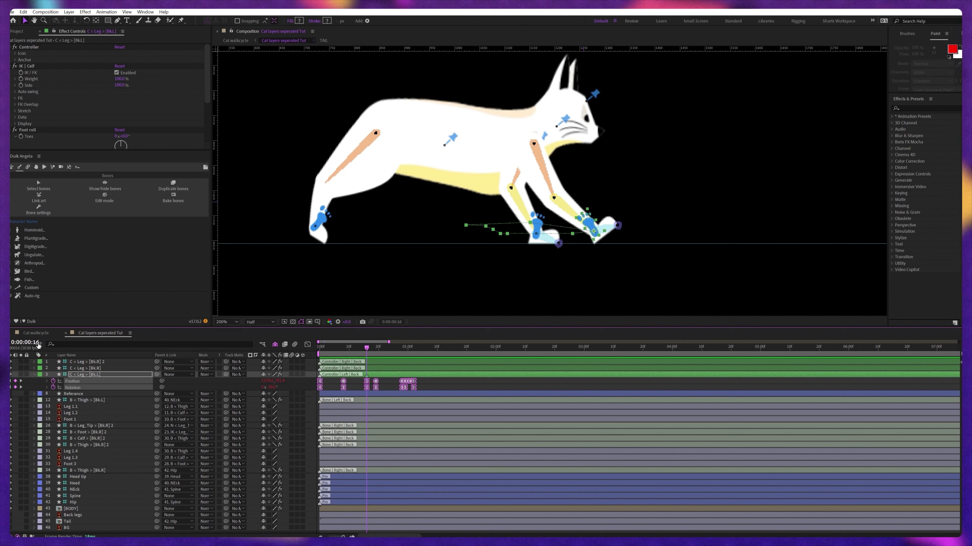
{"action": "left_click", "coordinate": [94, 364]}
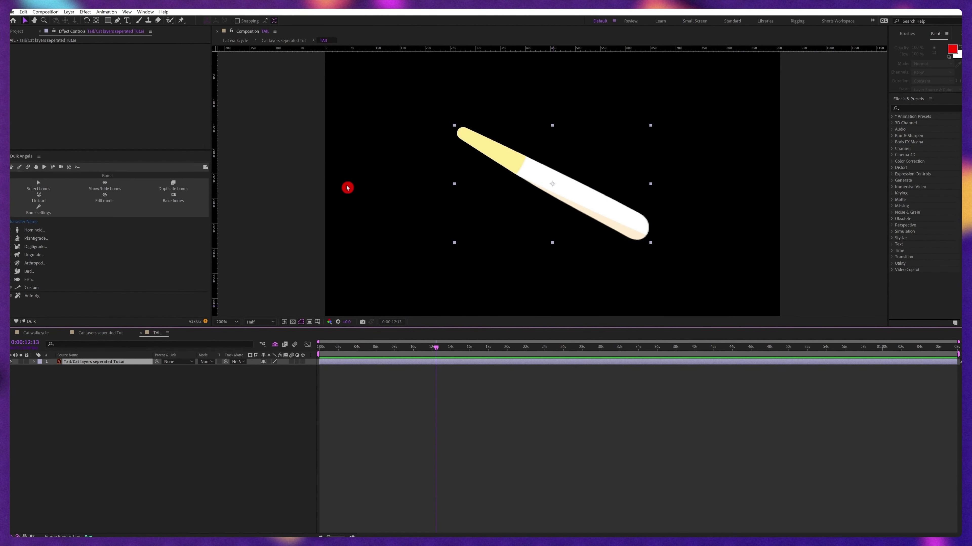
Step: Place evenly spaced puppet pins along the tail in the TAIL composition, from its wide base to its tip
{"action": "left_click", "coordinate": [181, 21]}
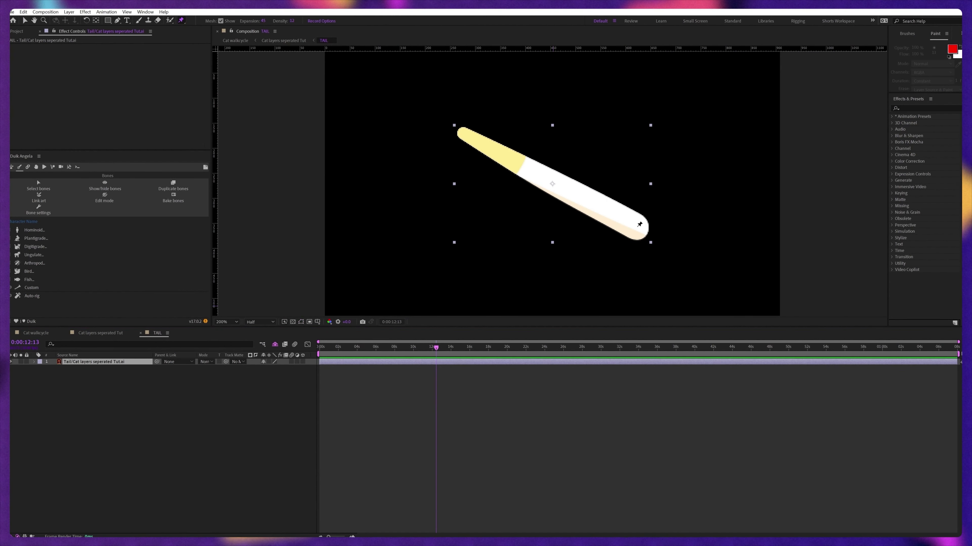
{"action": "left_click", "coordinate": [636, 227]}
{"action": "left_click", "coordinate": [599, 209]}
{"action": "left_click", "coordinate": [562, 188]}
{"action": "left_click", "coordinate": [529, 169]}
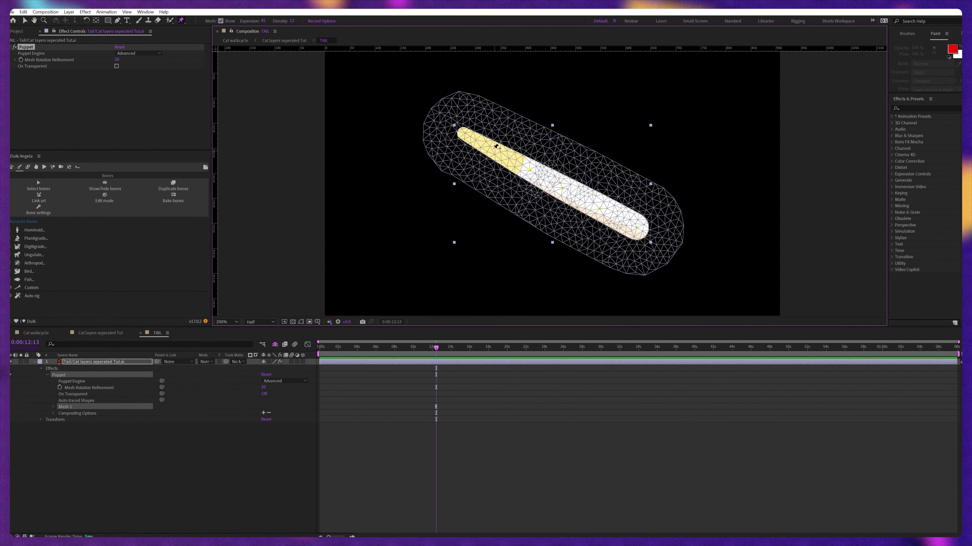
{"action": "left_click", "coordinate": [493, 148]}
Step: Add Duik pin layers for the tail's puppet pins and parent each one to the neighbouring pin closer to the base
{"action": "left_click", "coordinate": [27, 167]}
{"action": "left_click", "coordinate": [32, 256]}
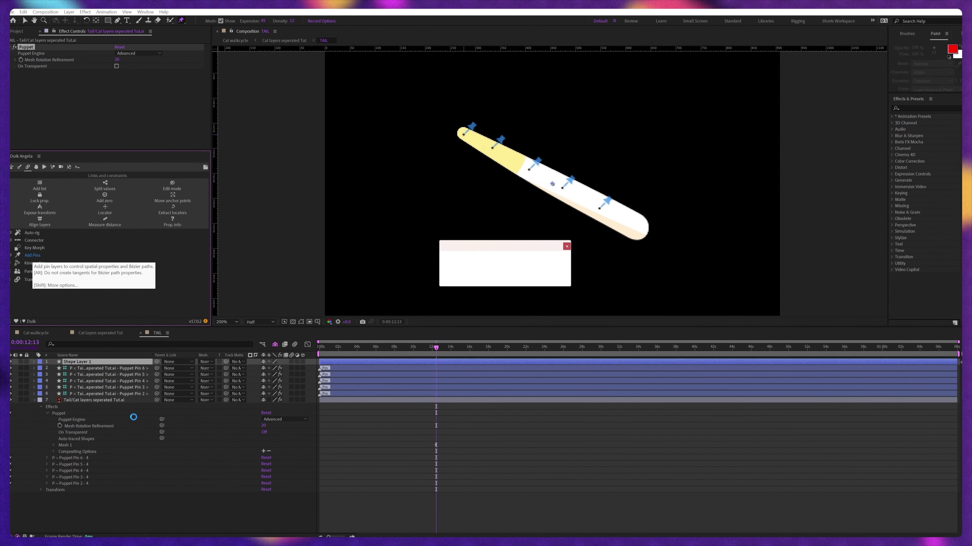
{"action": "left_click_drag", "start_coordinate": [156, 361], "coordinate": [145, 383]}
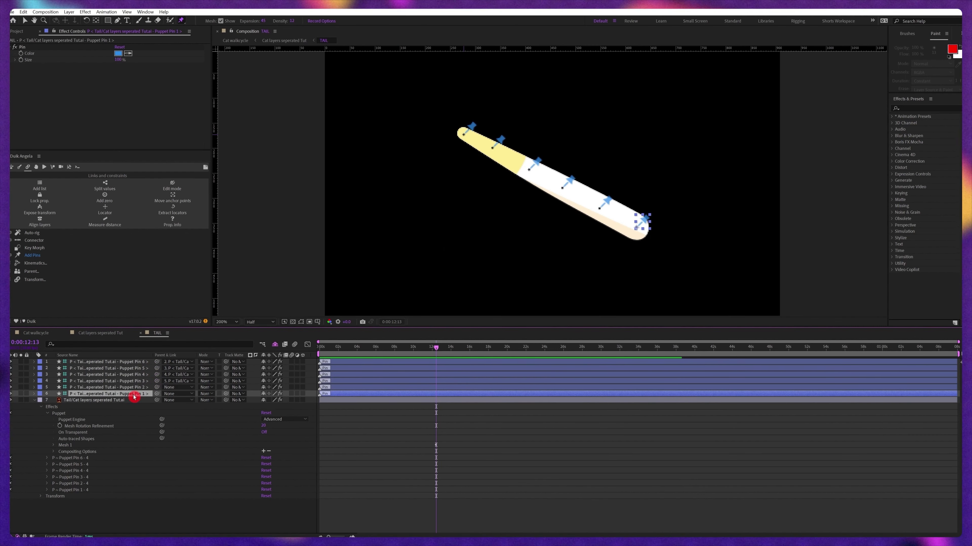
Step: Keyframe Puppet Pin 1's Rotation at frame 0 and at +5.0° at 0:00:01:10, and move to 0:00:02:20
{"action": "left_click", "coordinate": [24, 342]}
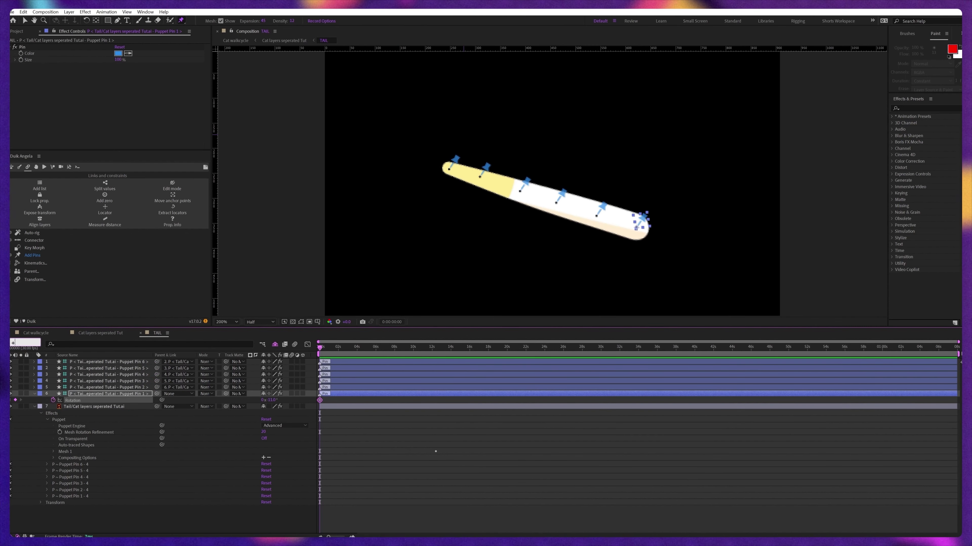
{"action": "type", "text": "110"}
{"action": "key", "text": "Return"}
{"action": "mouse_move", "coordinate": [273, 401]}
{"action": "left_mouse_down"}
{"action": "mouse_move", "coordinate": [284, 413]}
{"action": "mouse_move", "coordinate": [271, 400]}
{"action": "left_mouse_up"}
{"action": "key", "text": "j"}
{"action": "key", "text": "k"}
{"action": "left_click", "coordinate": [27, 342]}
{"action": "type", "text": "+5.0°"}
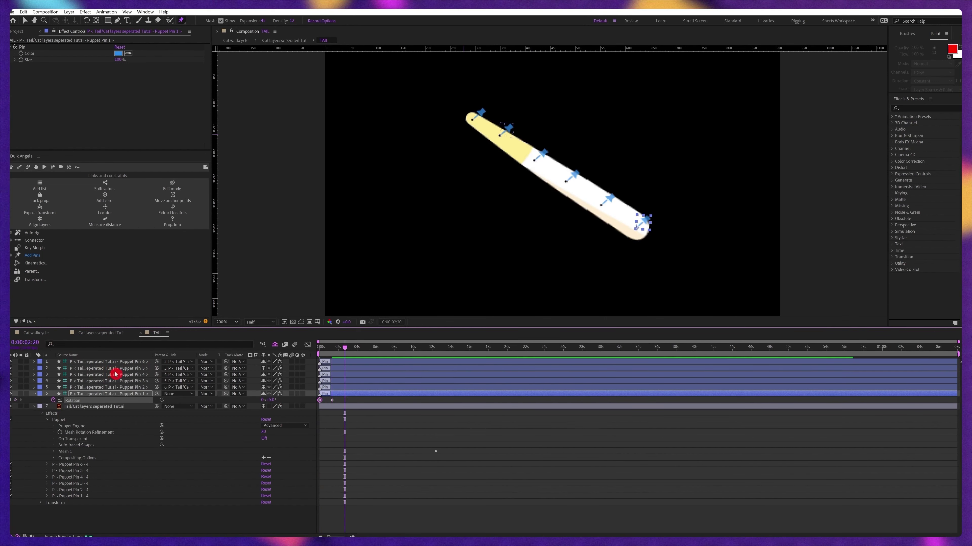
Step: Copy all of Puppet Pin 1's Rotation keyframes to the Puppet Pin 2 to Puppet Pin 5 layers, starting at frame 0
{"action": "key", "text": "Home"}
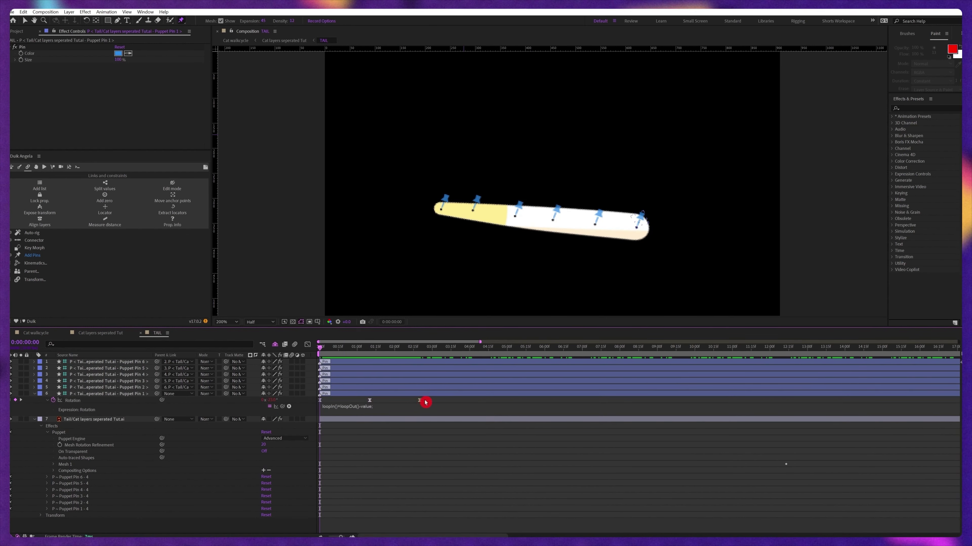
{"action": "left_click_drag", "start_coordinate": [425, 402], "coordinate": [319, 406]}
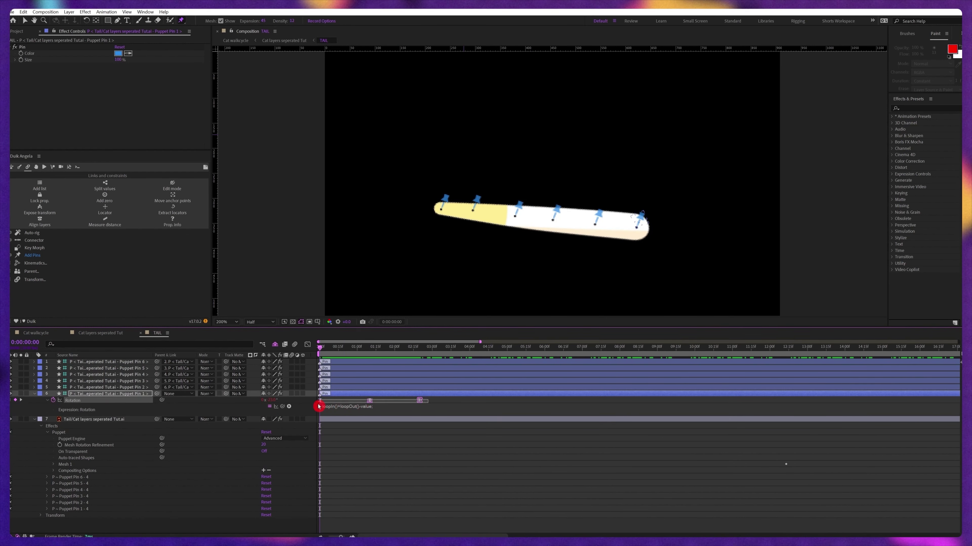
{"action": "left_click", "coordinate": [339, 387]}
{"action": "left_click", "coordinate": [338, 369], "text": "shift"}
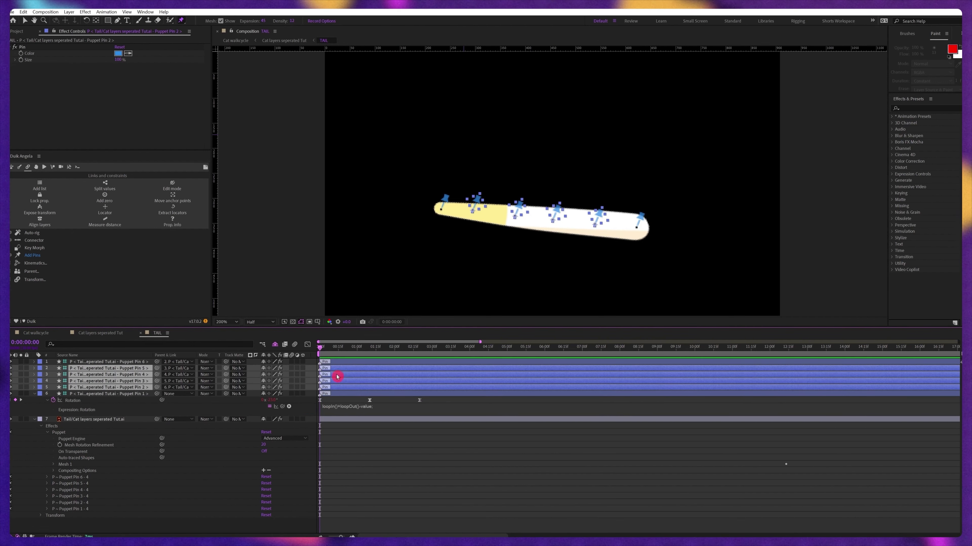
{"action": "key", "text": "ctrl+v"}
Step: Offset the Rotation keyframes of Puppet Pins 2 to 5 so each pin starts progressively later than the one before it
{"action": "key", "text": "u"}
{"action": "left_click_drag", "start_coordinate": [319, 413], "coordinate": [350, 388]}
{"action": "left_click", "coordinate": [331, 407], "text": "ctrl"}
{"action": "left_click", "coordinate": [339, 393], "text": "ctrl"}
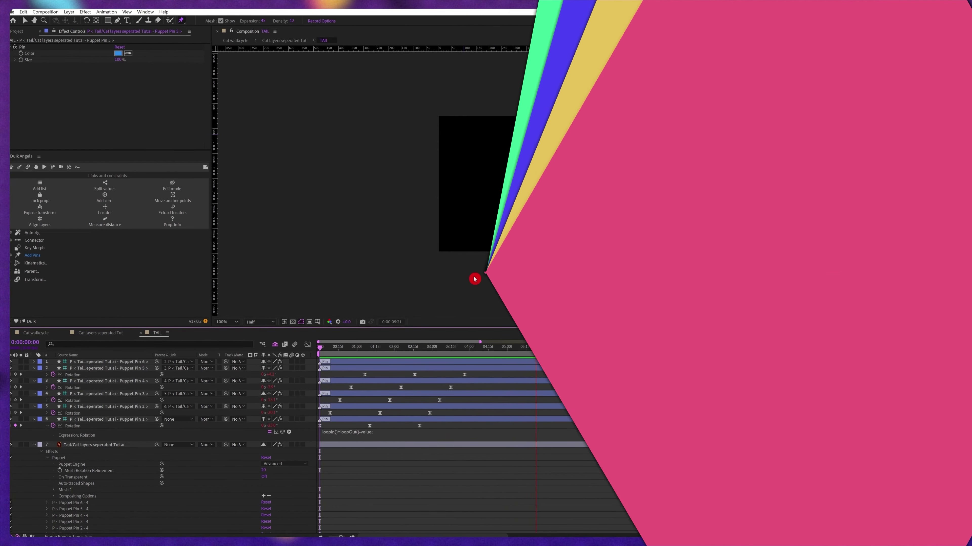